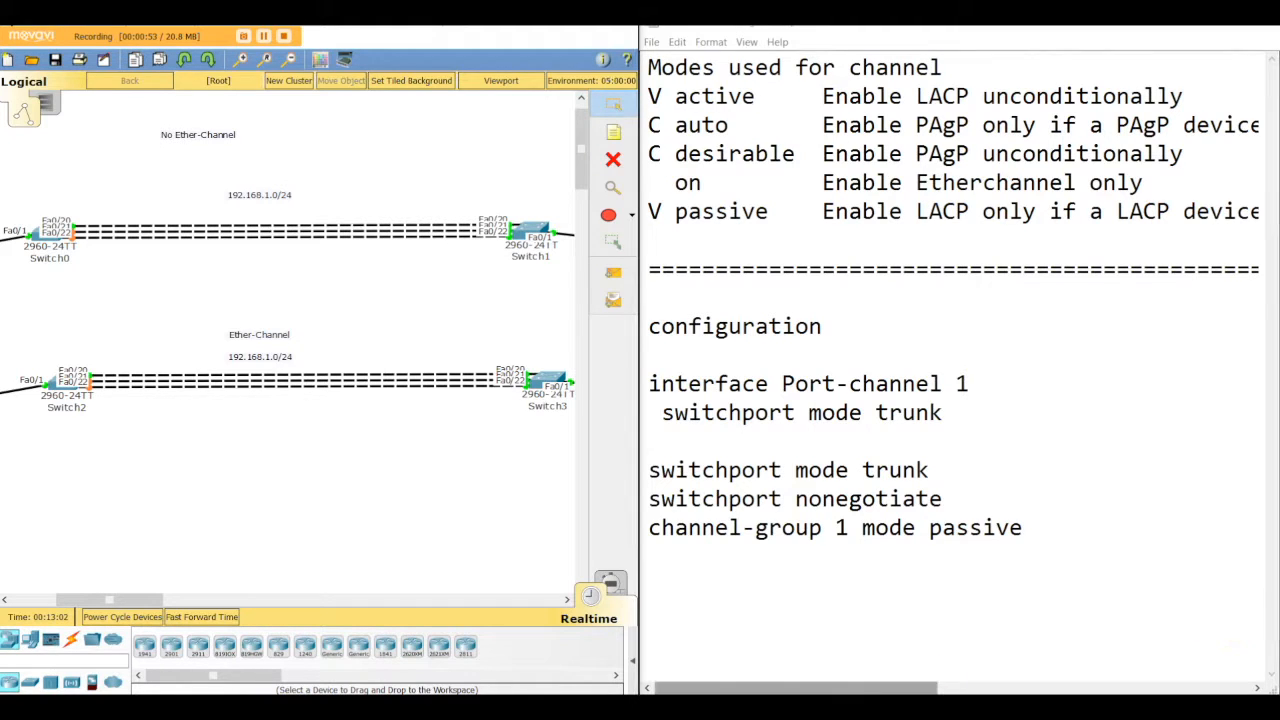
Step: Open PC0 and view its IP configuration settings
left_click_drag(150, 598, 122, 599)
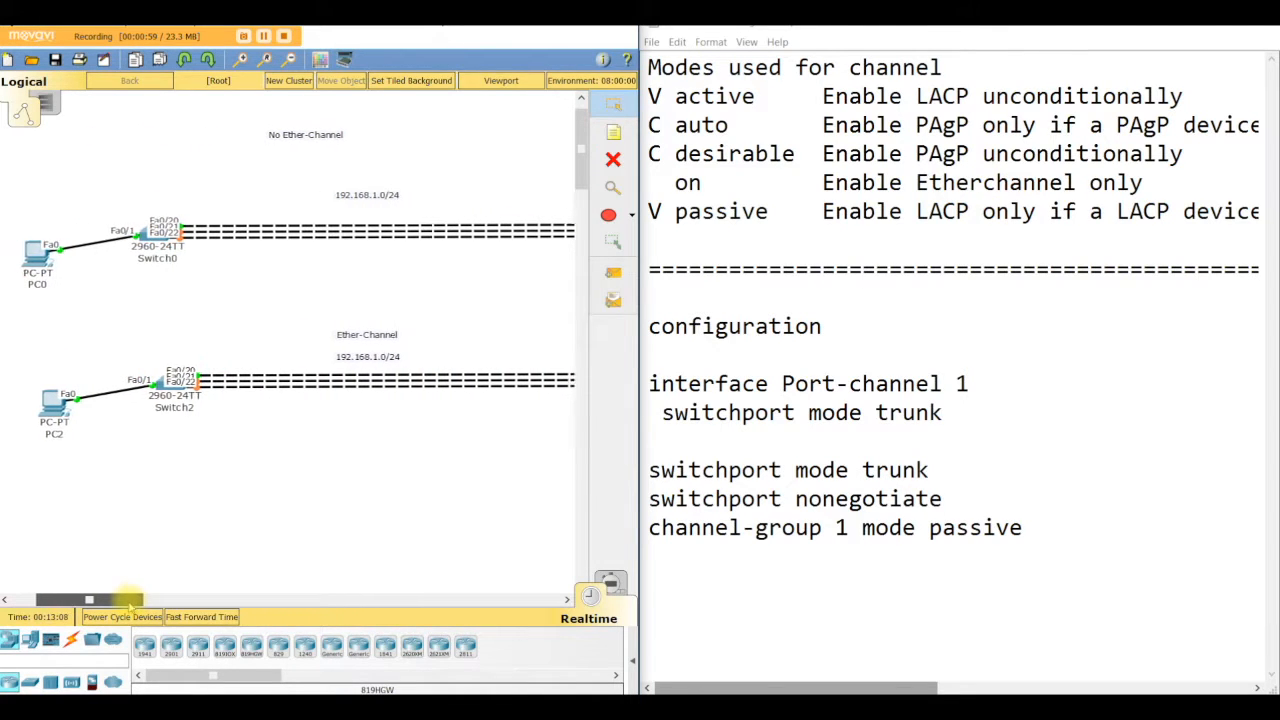
left_click(38, 248)
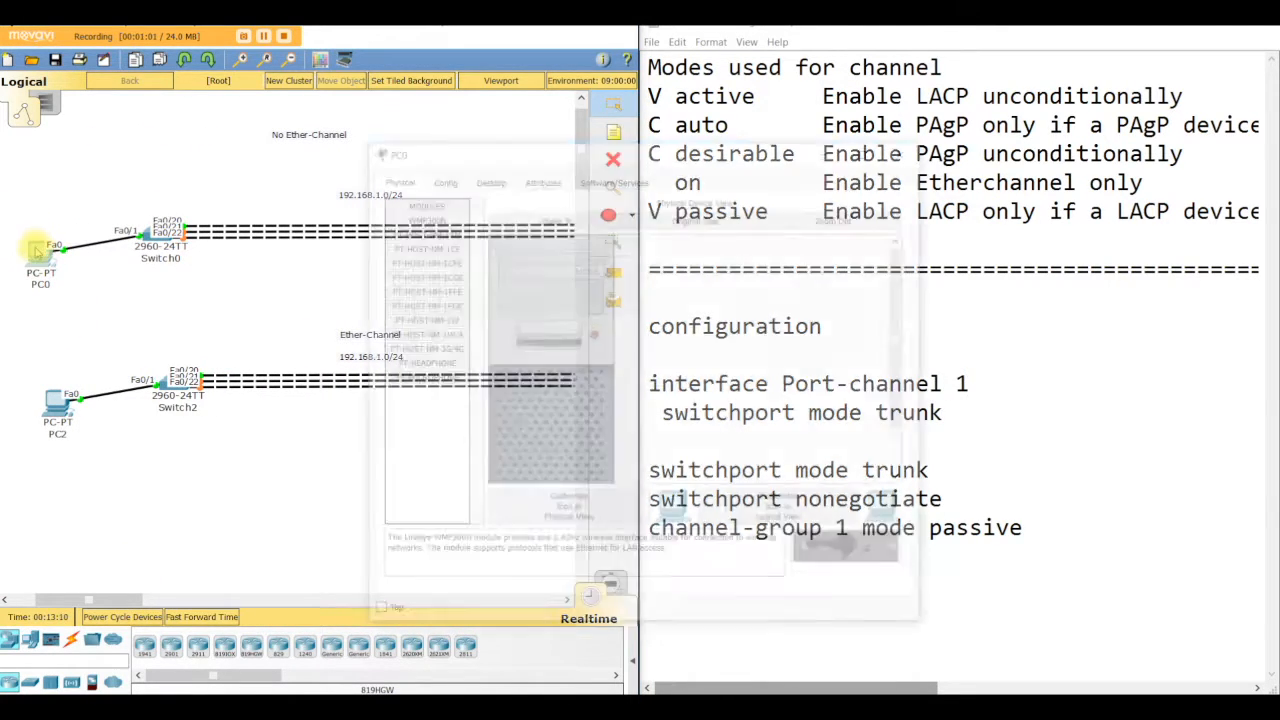
left_click(486, 177)
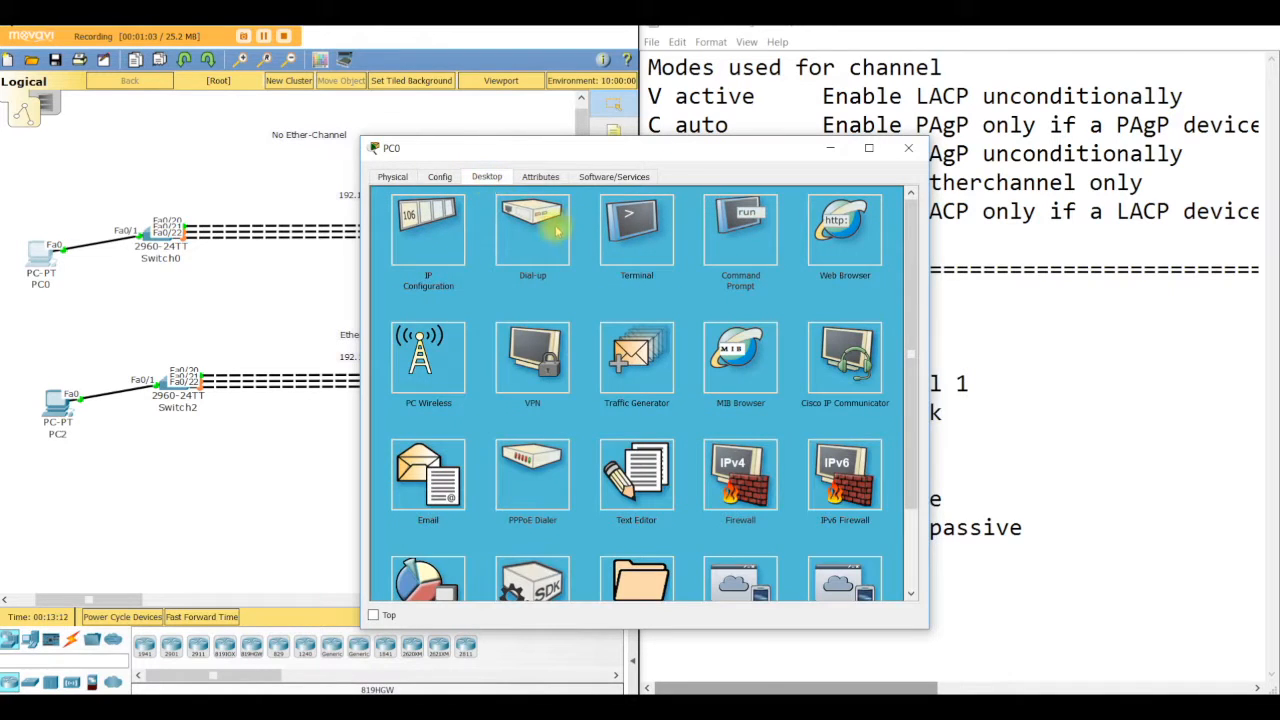
left_click(412, 230)
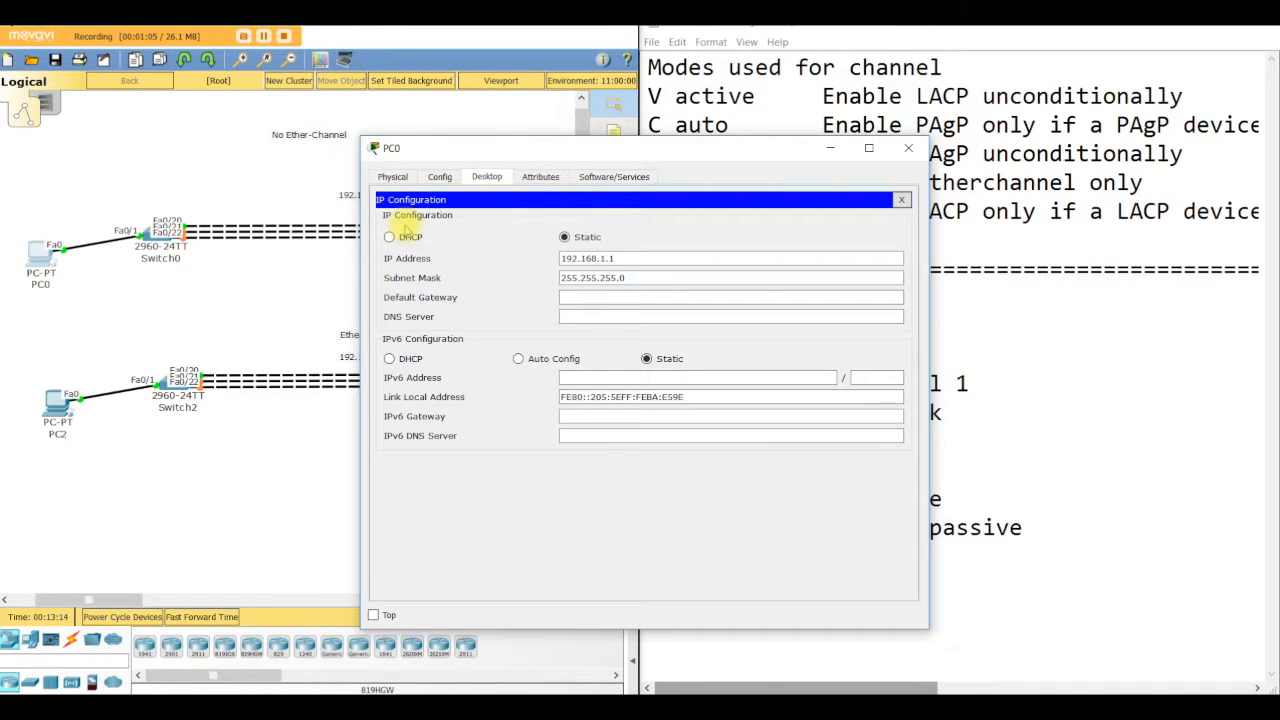
left_click(901, 199)
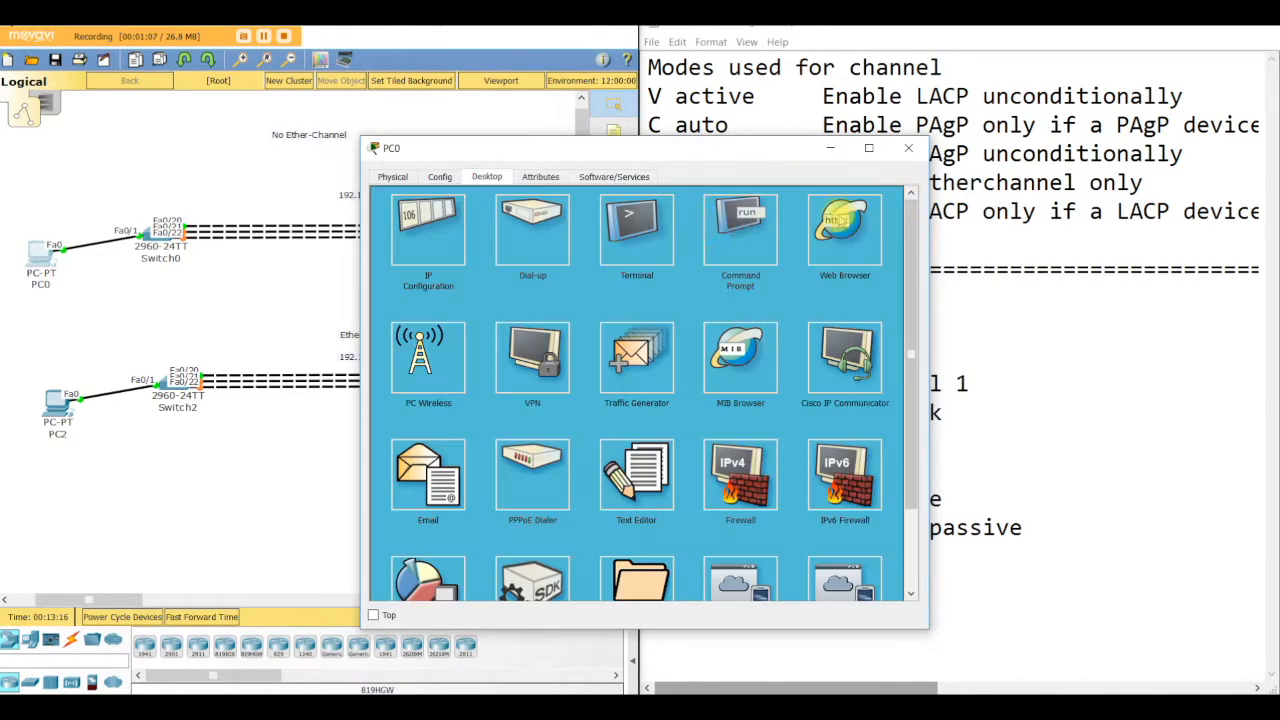
Step: Ping 192.168.1.2 from PC0's command prompt, then close the PC0 window
left_click(725, 222)
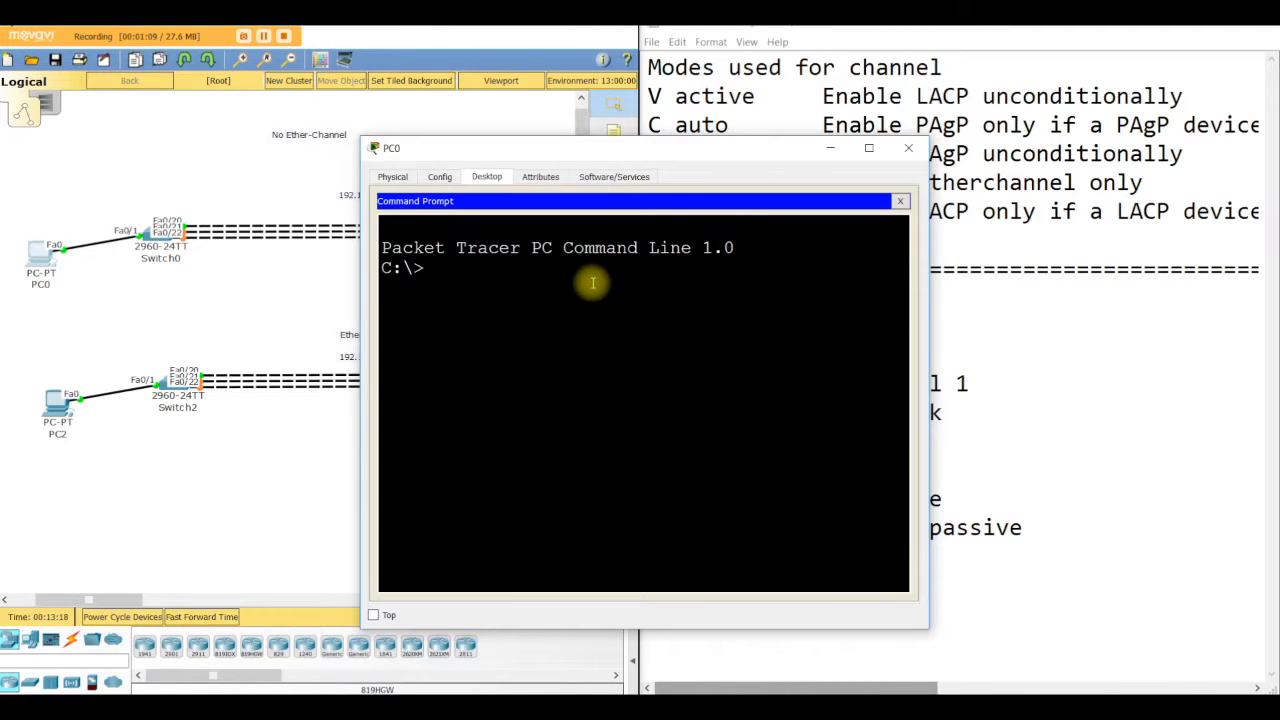
type("ping 192.168.1.2")
key("Return")
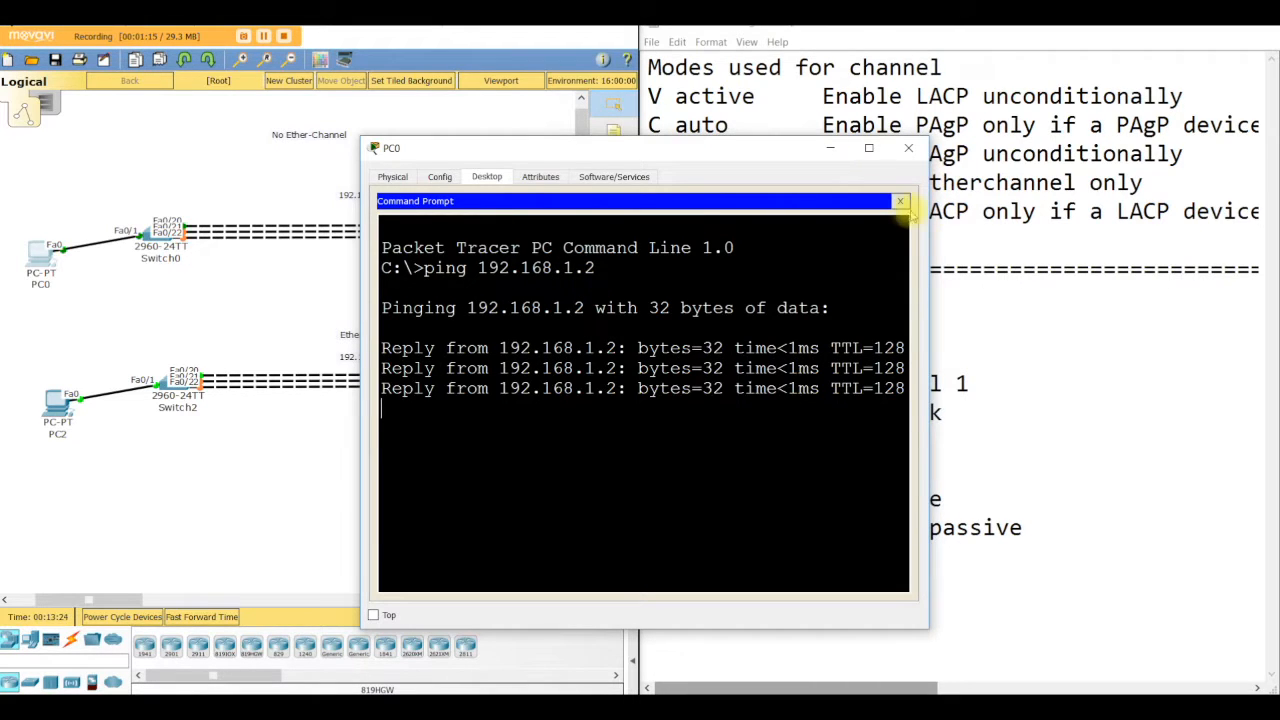
left_click(900, 201)
left_click(908, 149)
Step: Highlight the channel mode names in the notes (passive, active, desirable, auto, on) to review them
left_click_drag(128, 596, 150, 587)
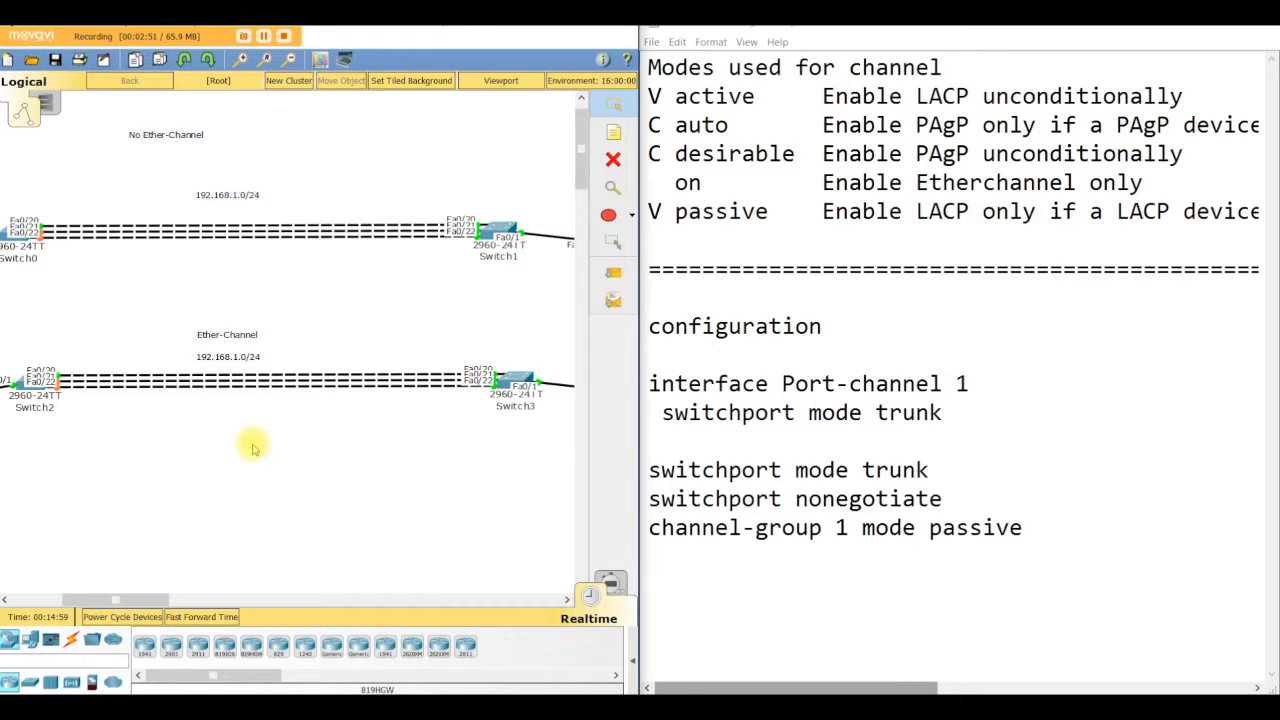
left_click(658, 95)
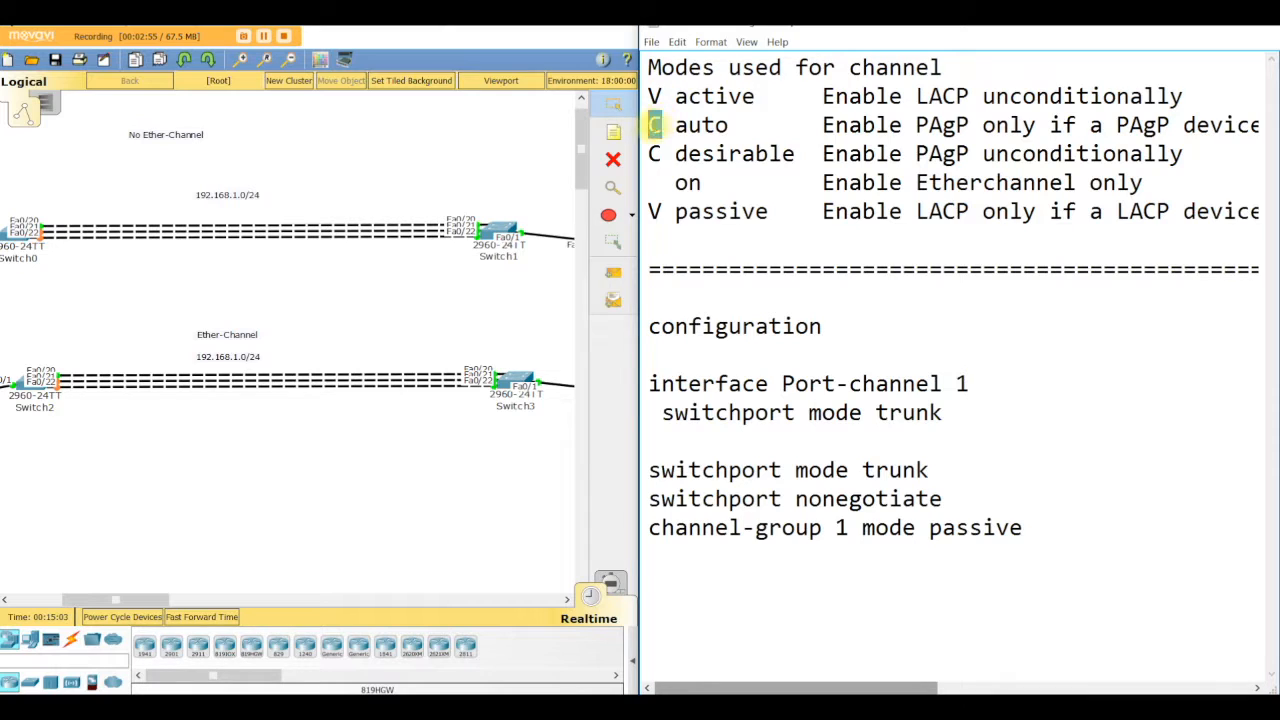
left_click_drag(676, 211, 649, 211)
left_click(660, 95)
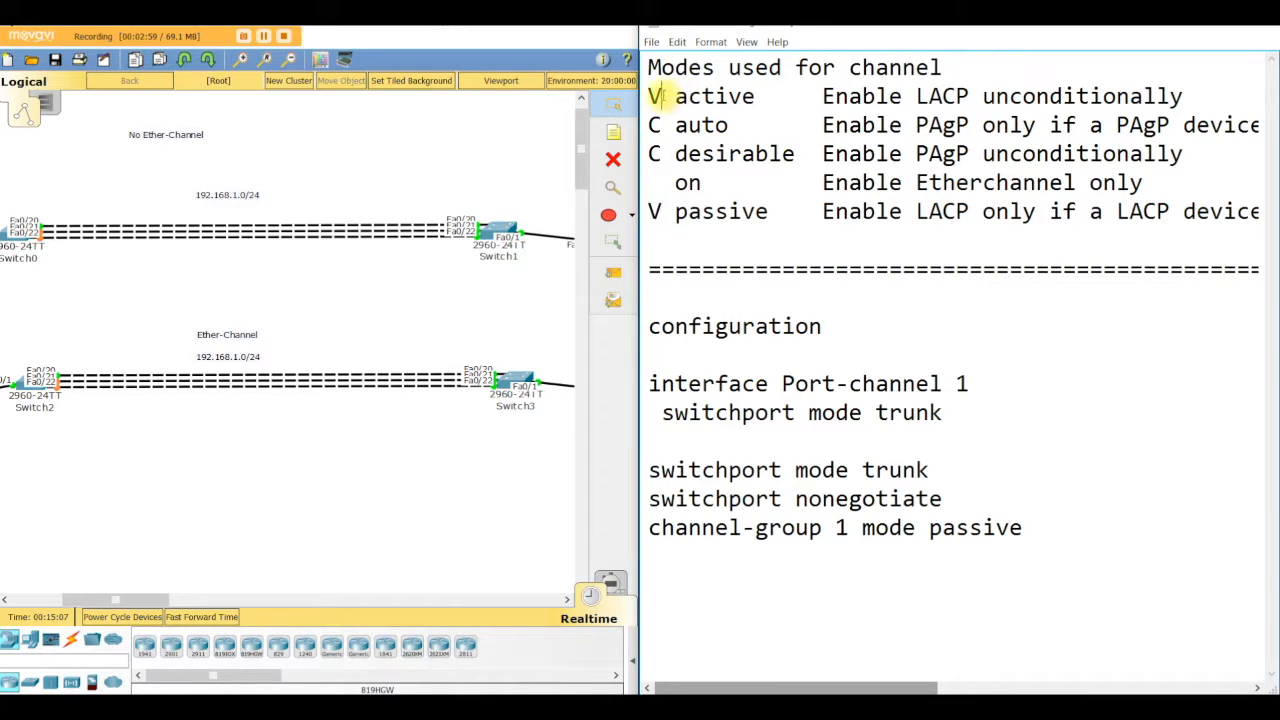
left_click_drag(657, 211, 648, 211)
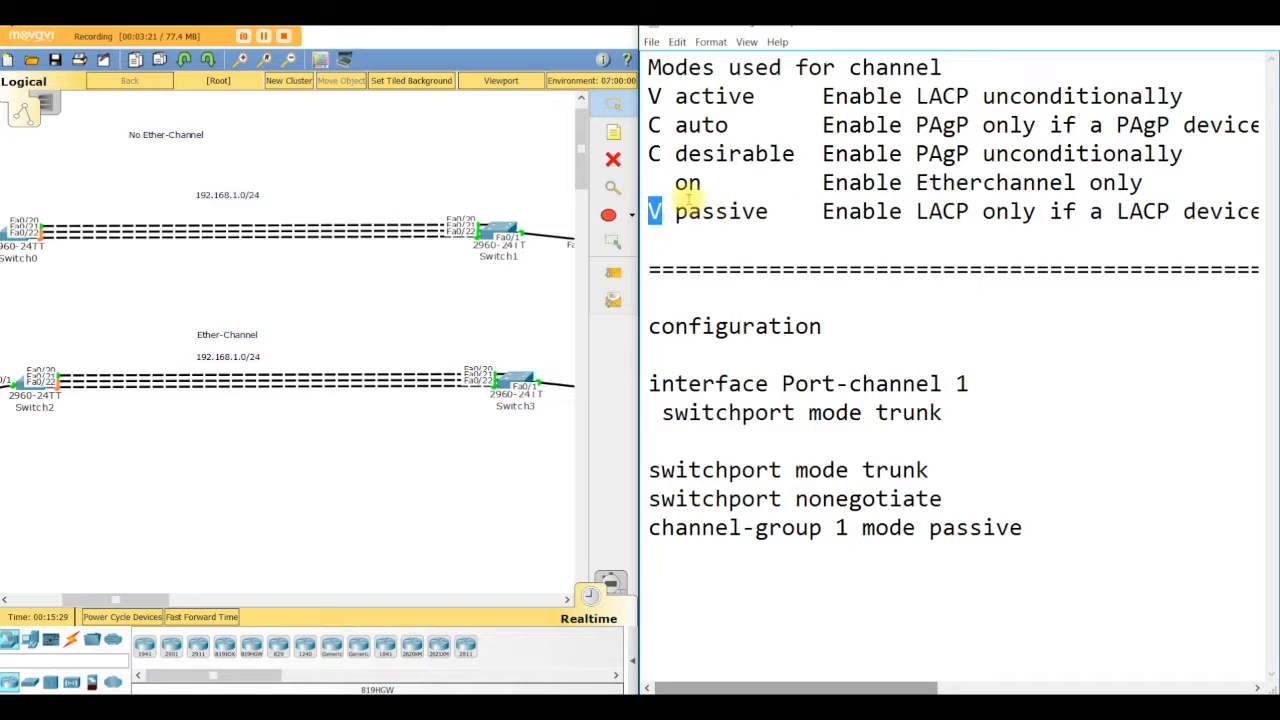
left_click(765, 98)
left_click_drag(765, 98, 675, 98)
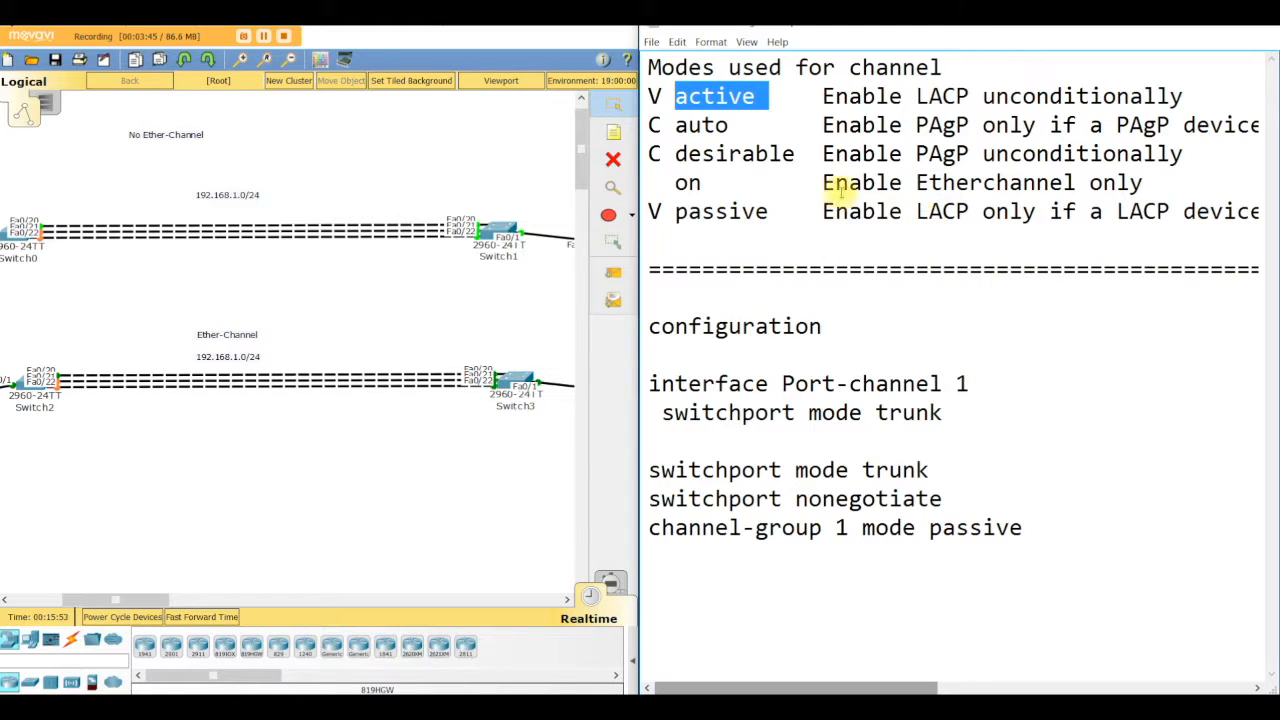
left_click_drag(797, 153, 675, 153)
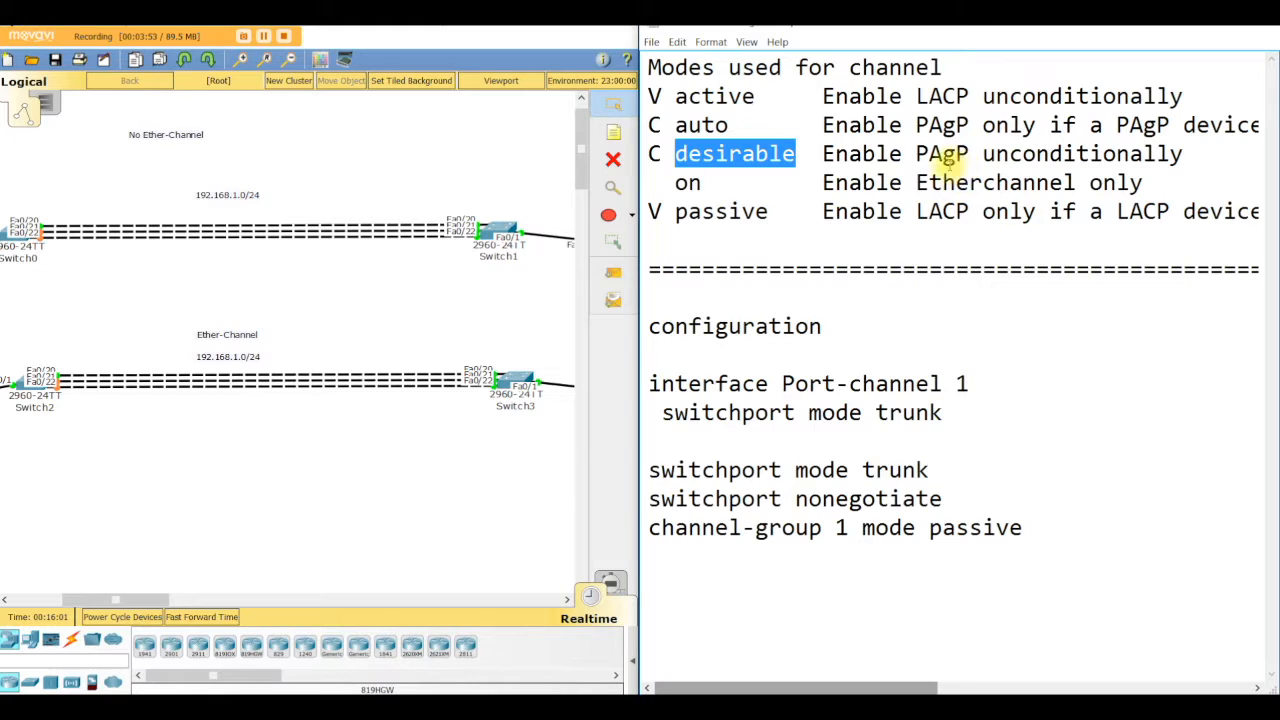
left_click_drag(729, 125, 675, 125)
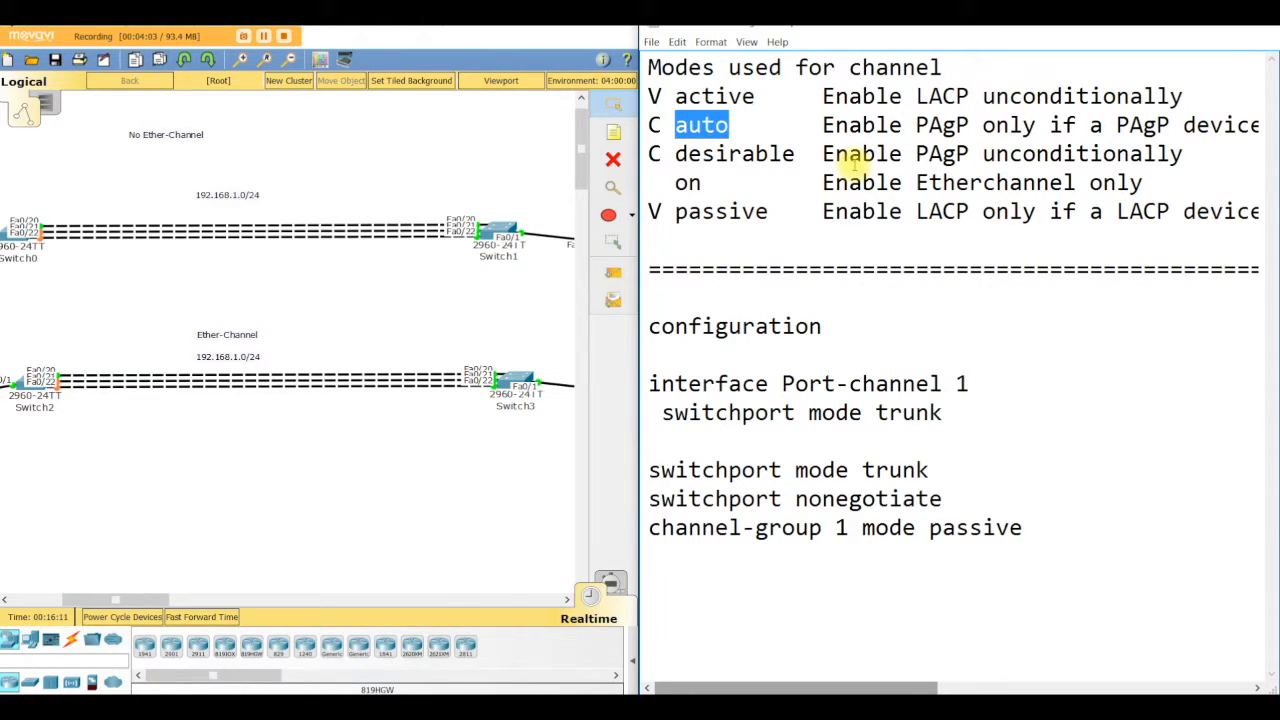
left_click(708, 184)
left_click_drag(708, 184, 674, 184)
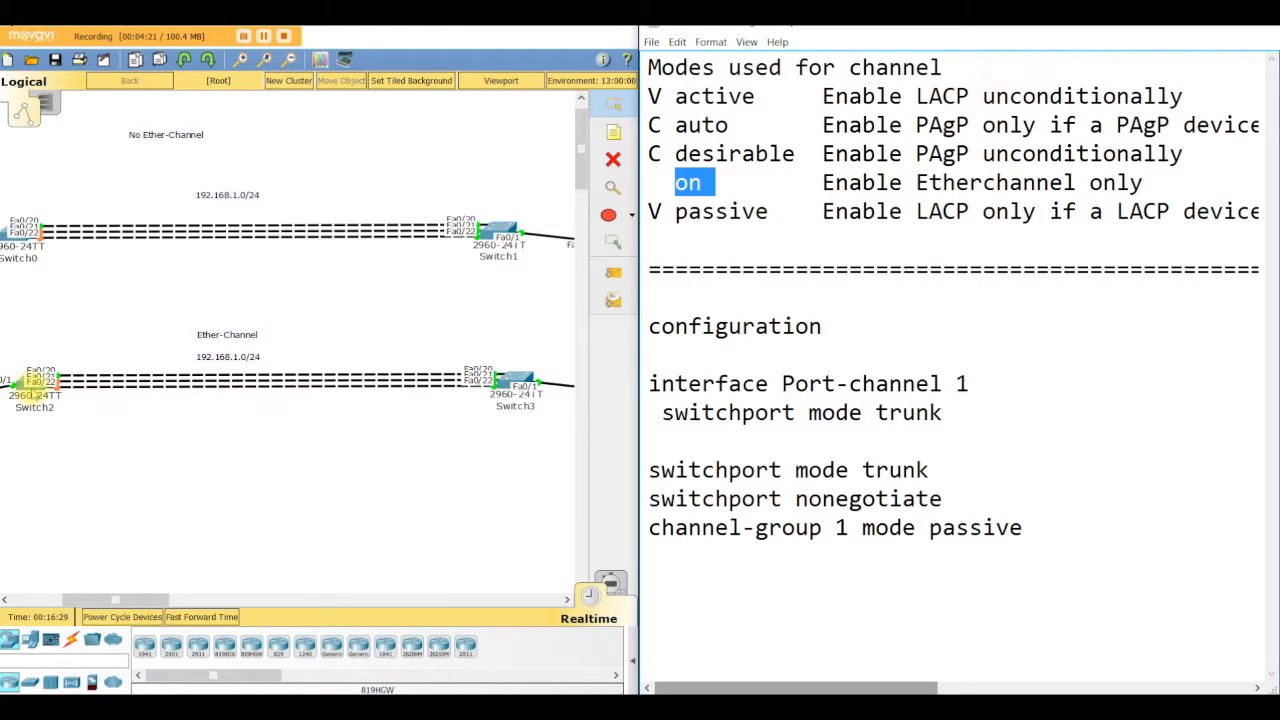
Step: Open Switch2's command line and enter global configuration mode with config t
left_click(35, 382)
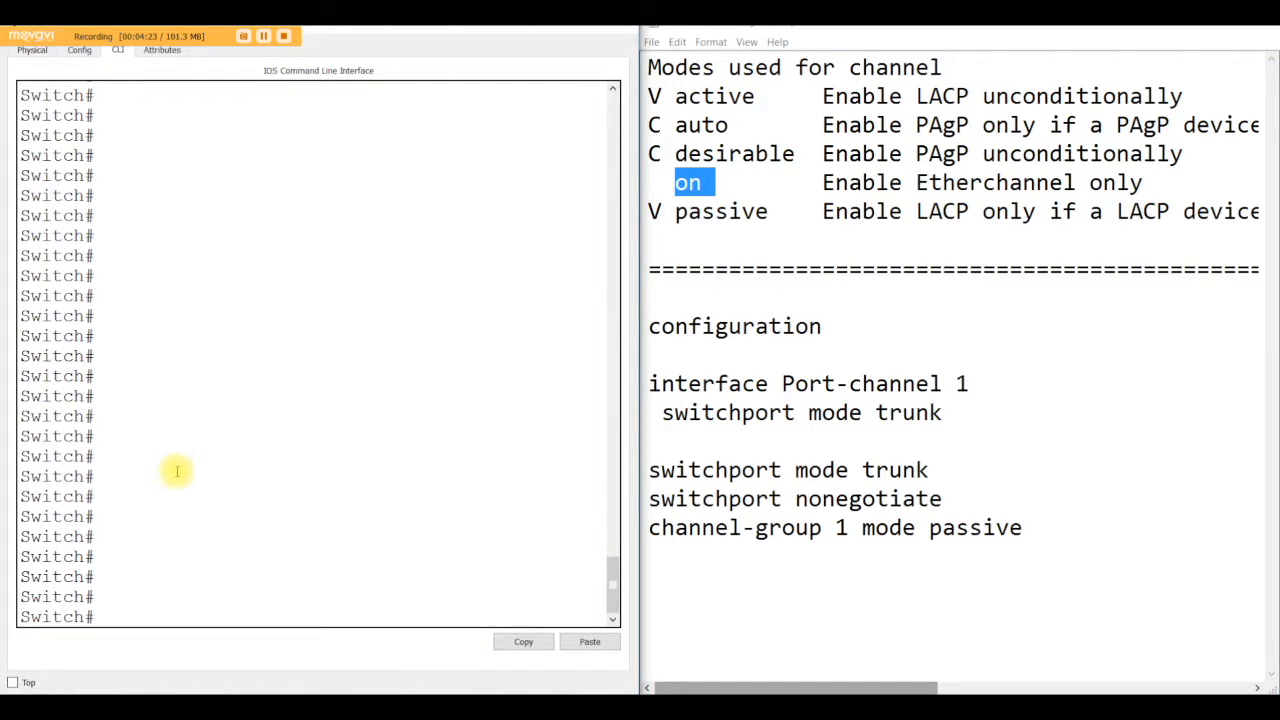
left_click(540, 28)
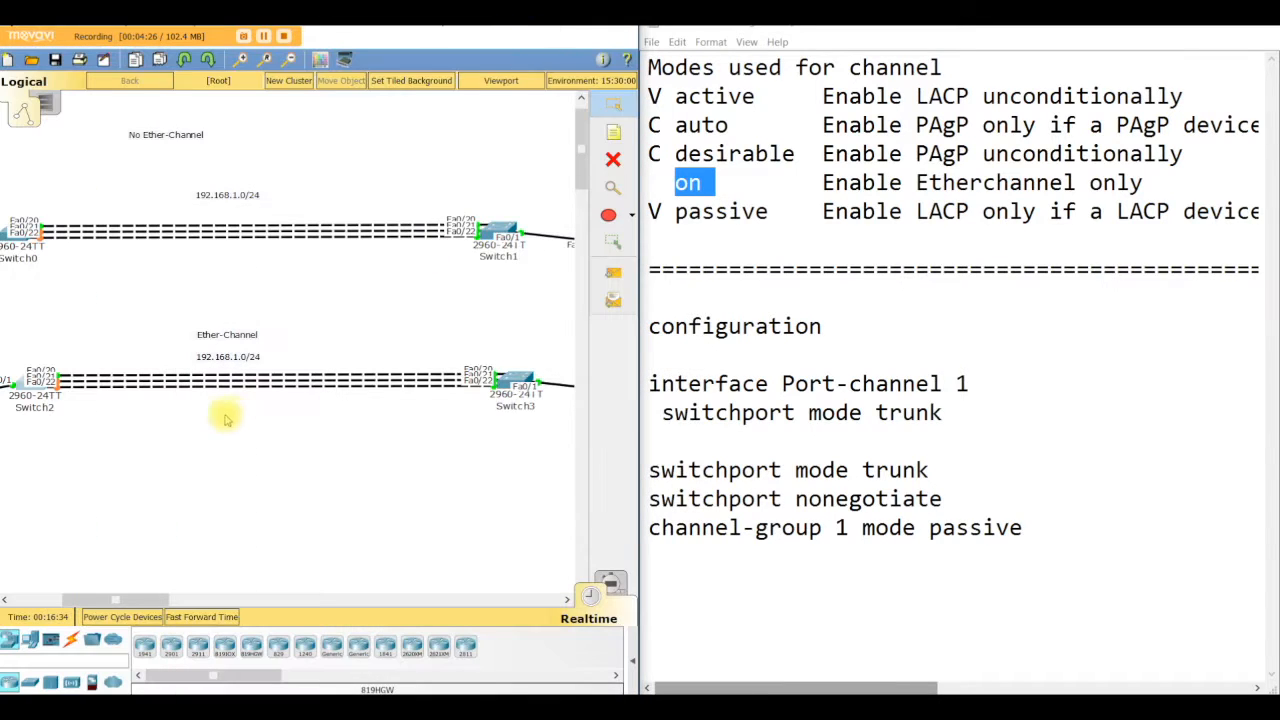
left_click(35, 395)
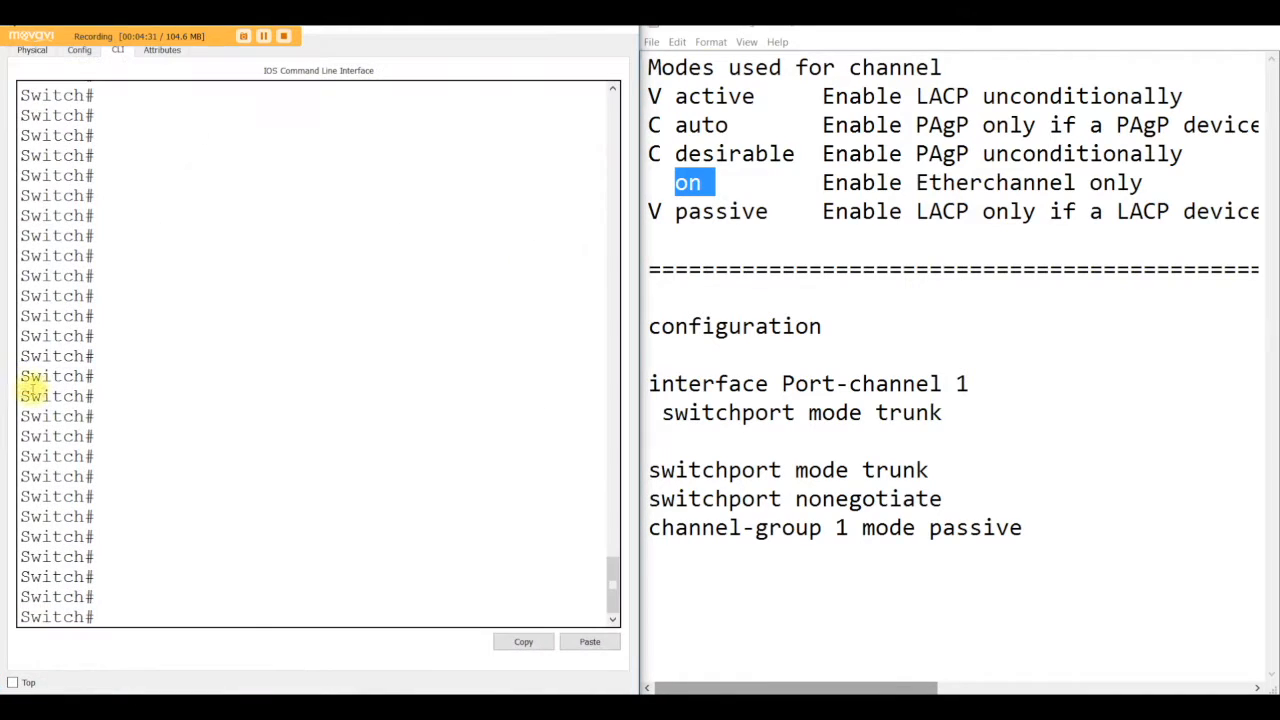
left_click(143, 598)
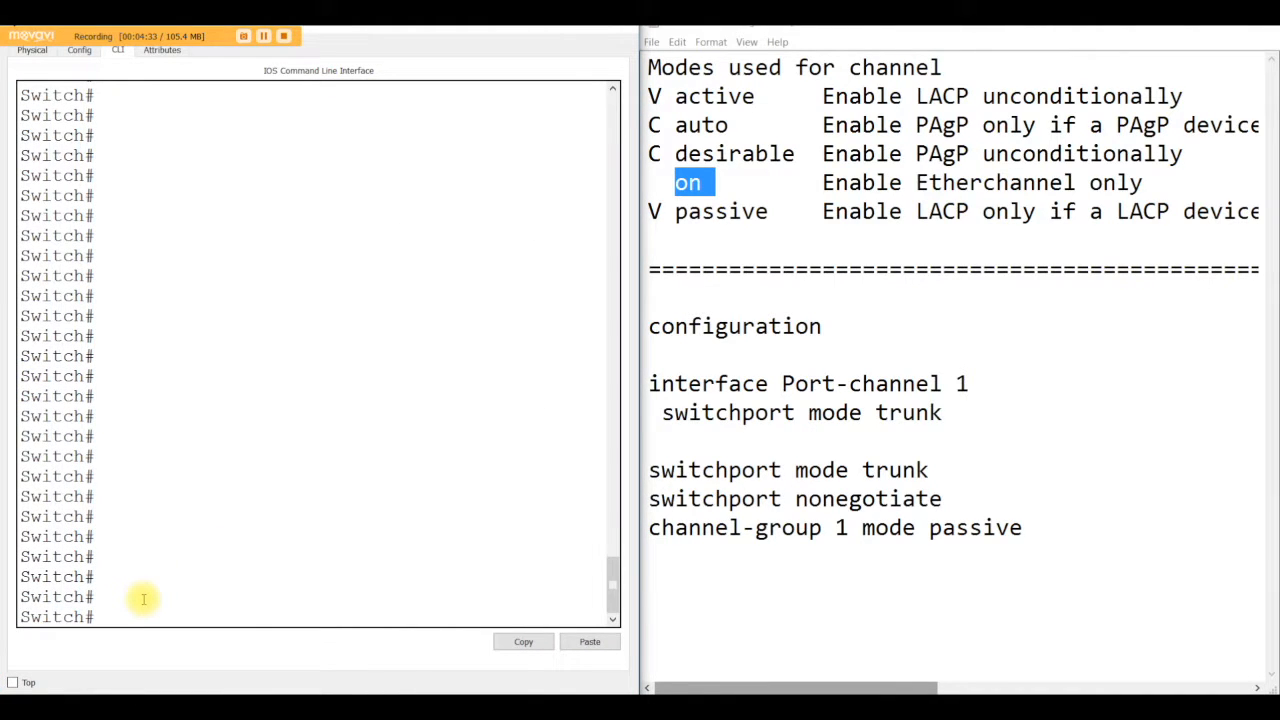
type("confgi t")
key("Return")
type("config t")
key("Return")
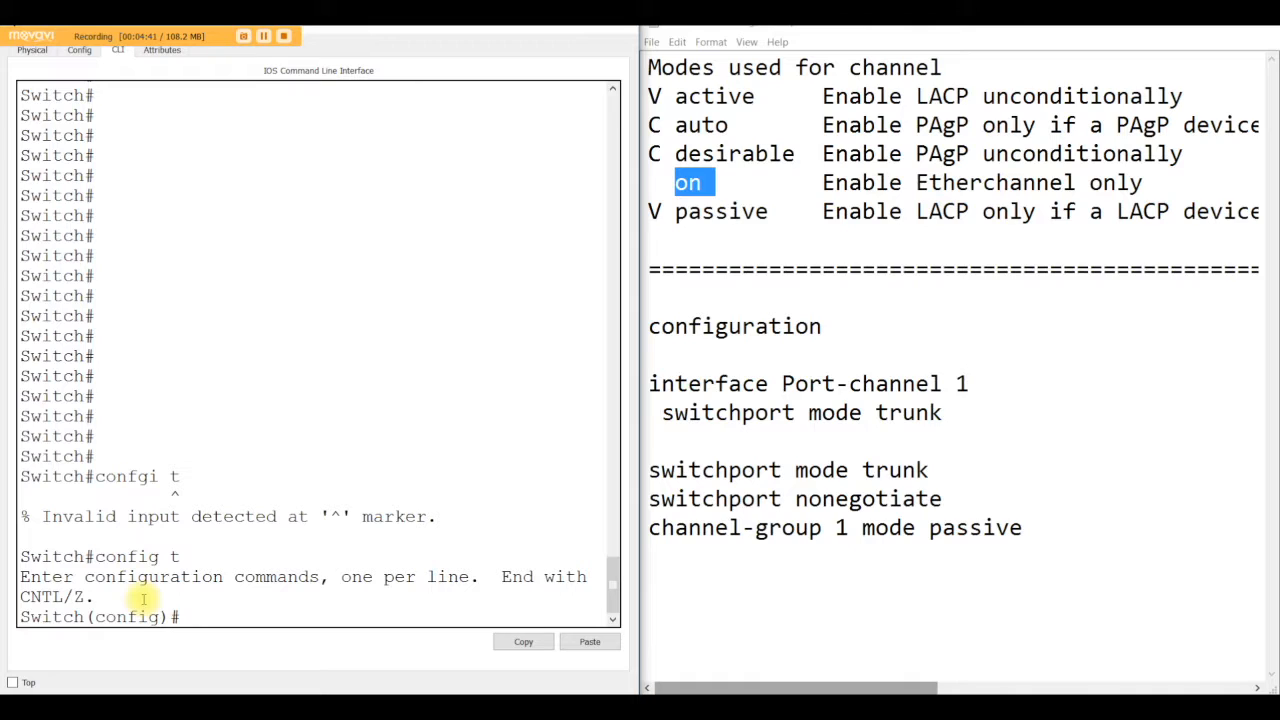
Step: Try to select the interface range with the command int range int f0/20-22
type("int range int f0/20")
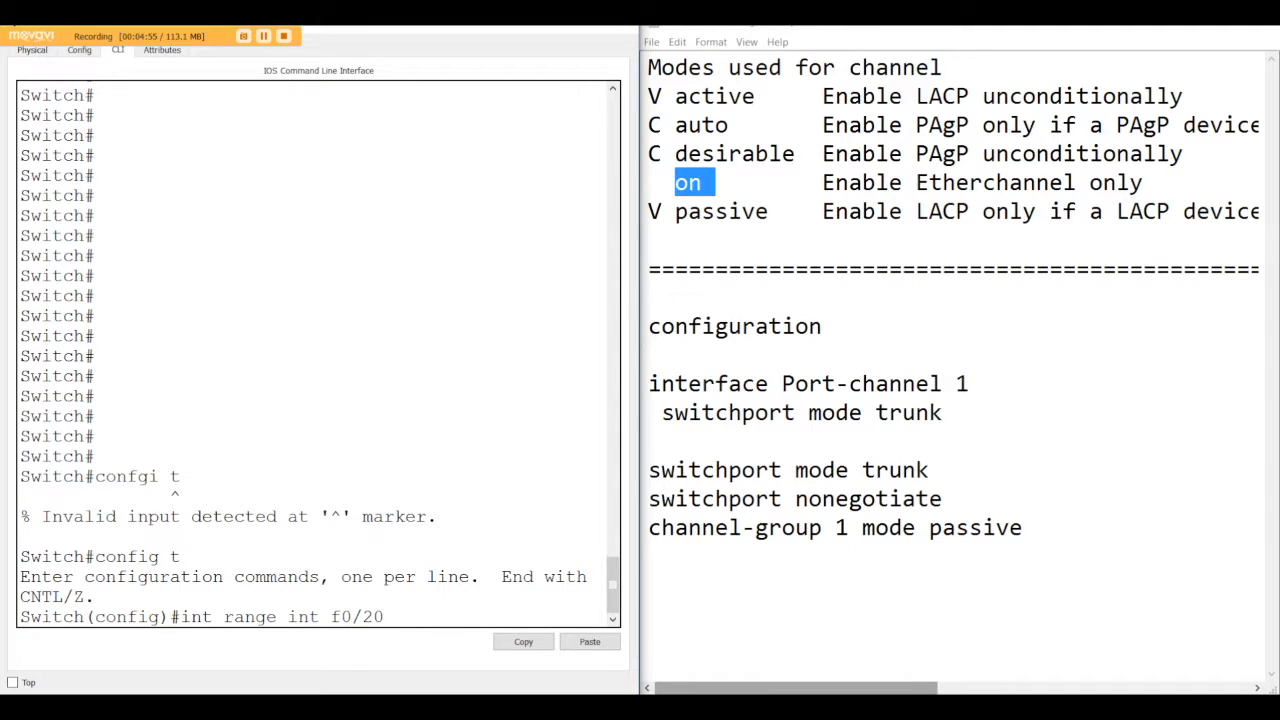
left_click_drag(600, 30, 176, 50)
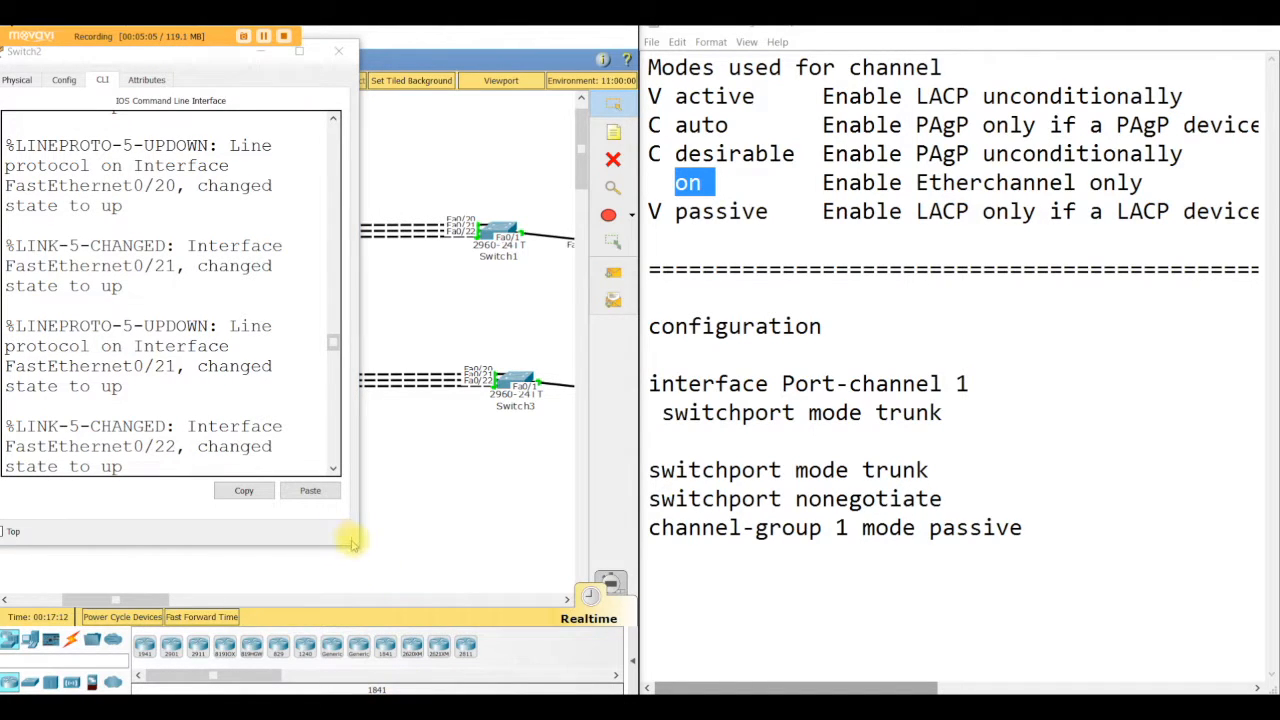
left_click_drag(358, 546, 632, 686)
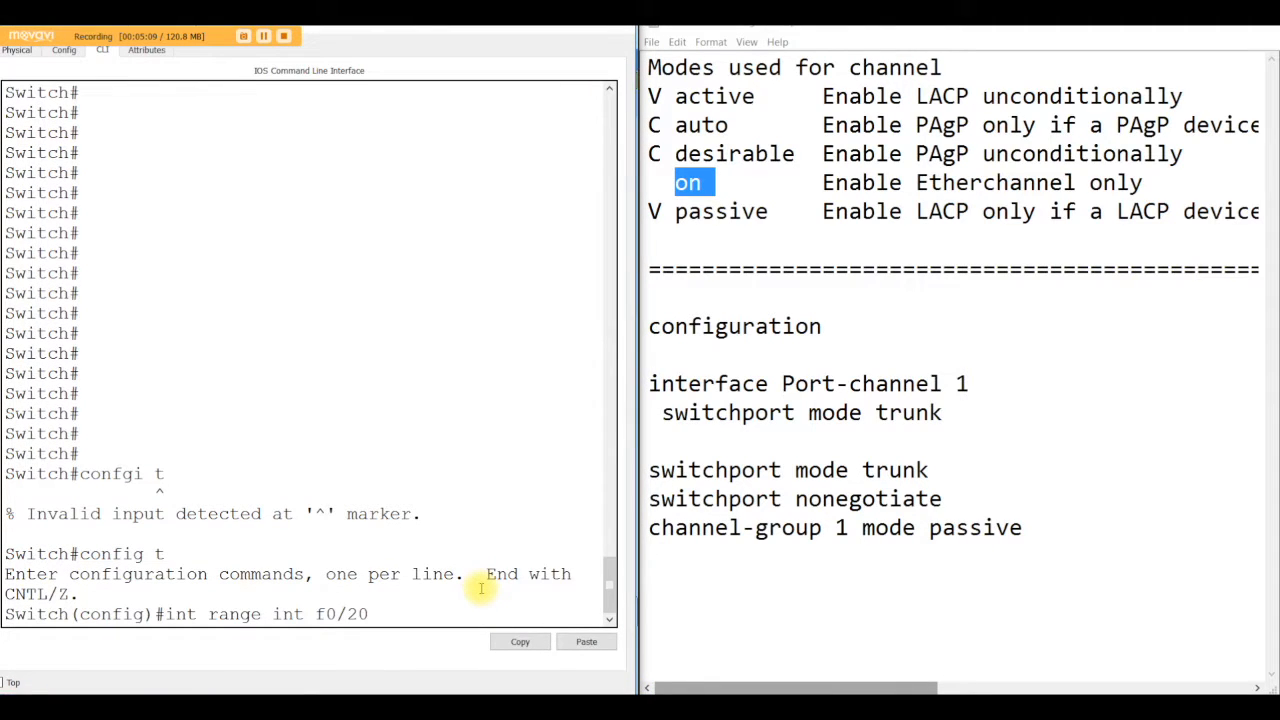
type("-22")
key("Return")
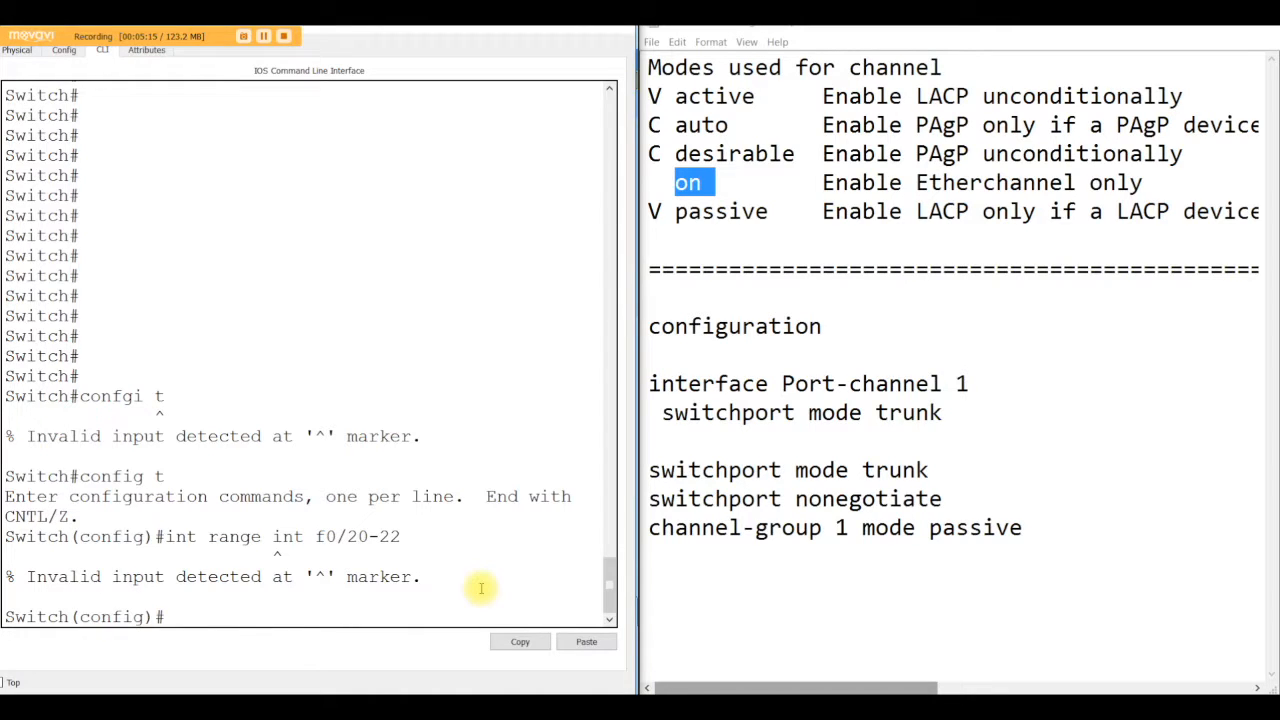
Step: List the interface types for int range, then select f0/20-22 and shut those interfaces down
type("int raqn")
key("BackSpace")
key("BackSpace")
type("nge ?")
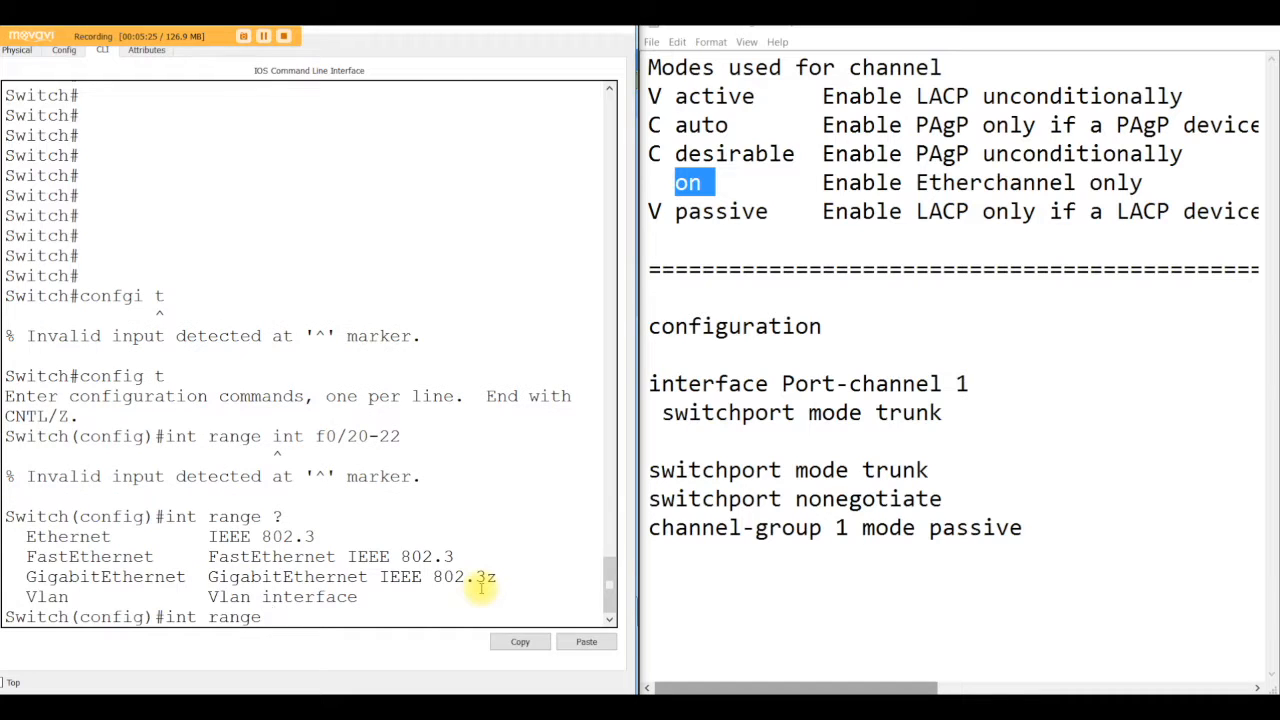
type("f0/20-22")
key("Return")
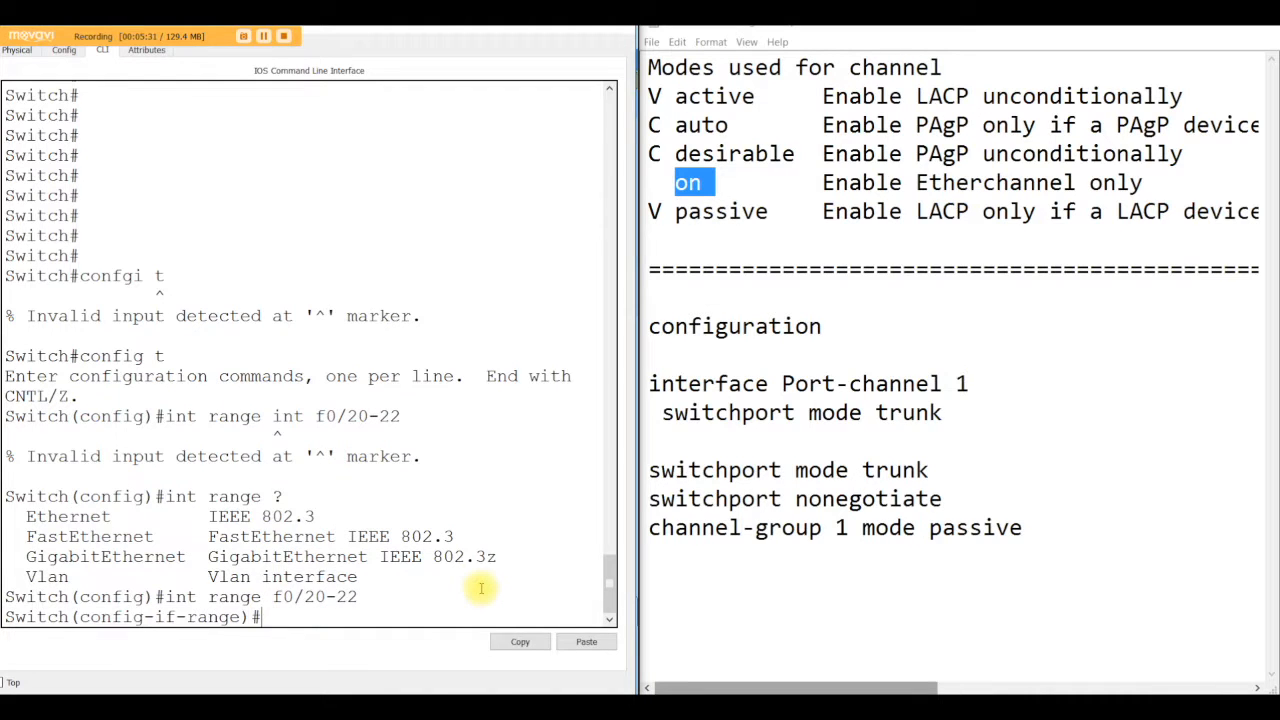
type("shut")
key("Return")
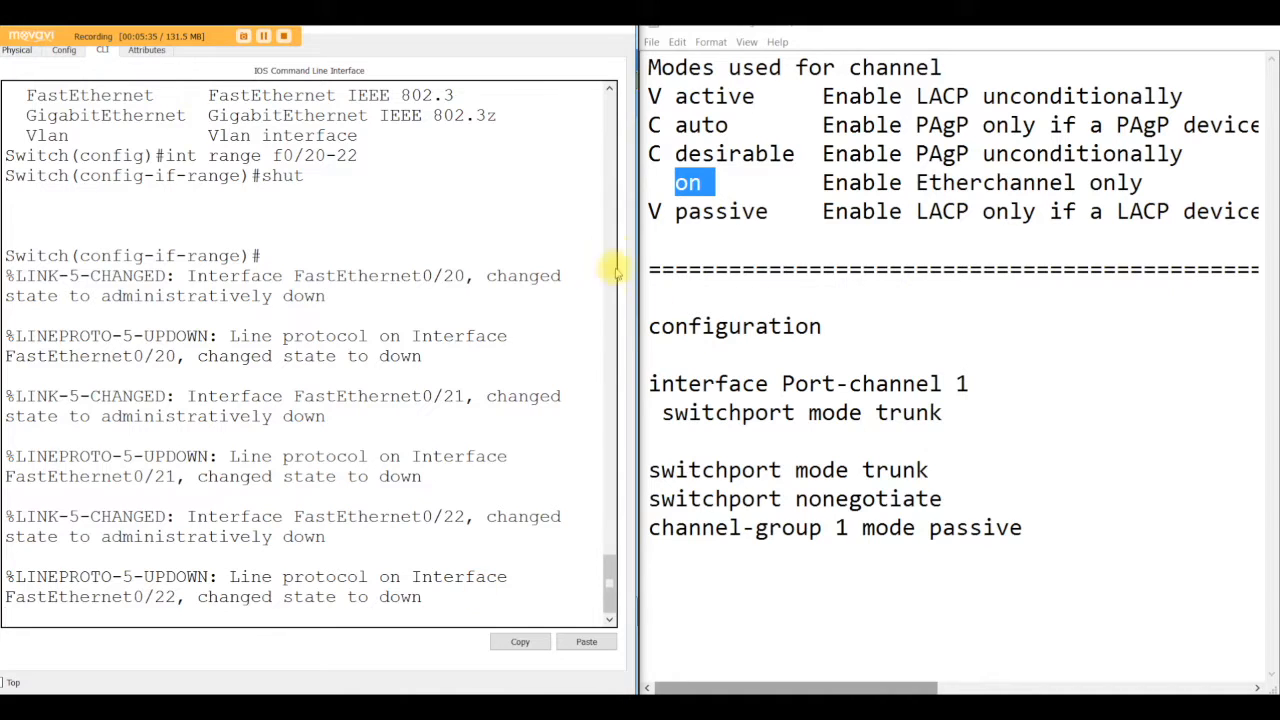
Step: Open Switch3's command line and enter global configuration mode with config t
left_click(548, 31)
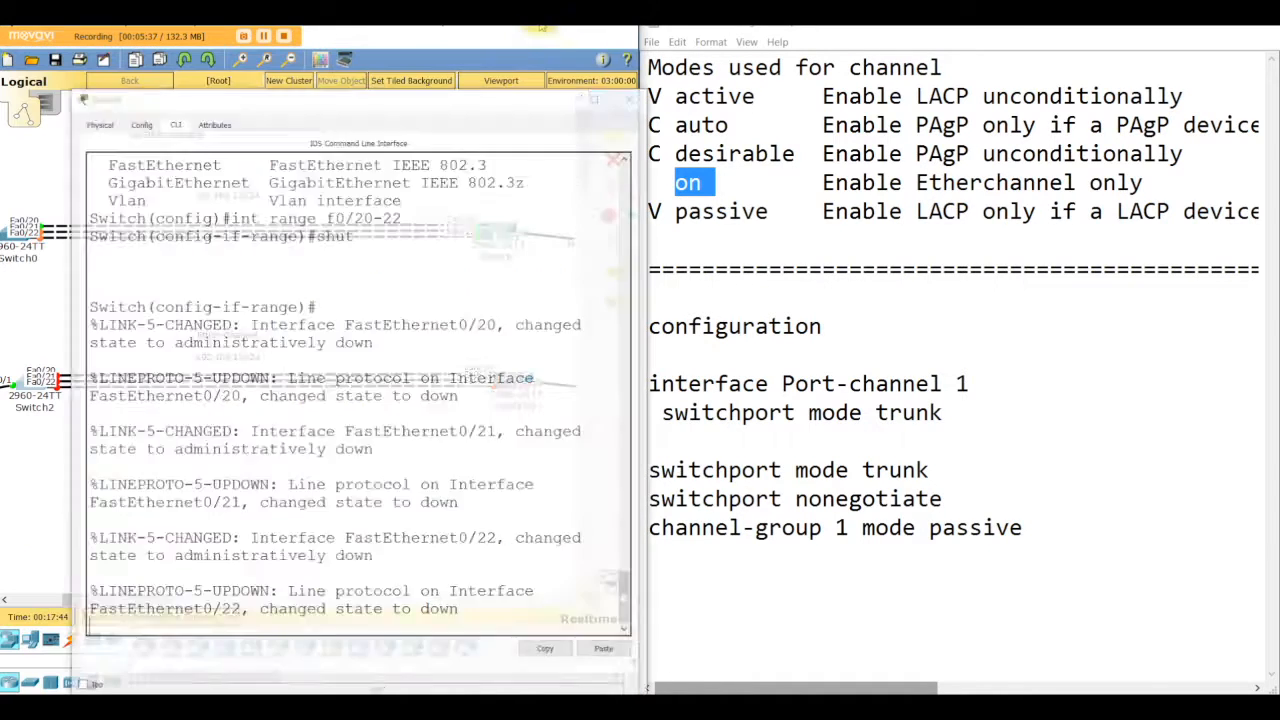
left_click(518, 384)
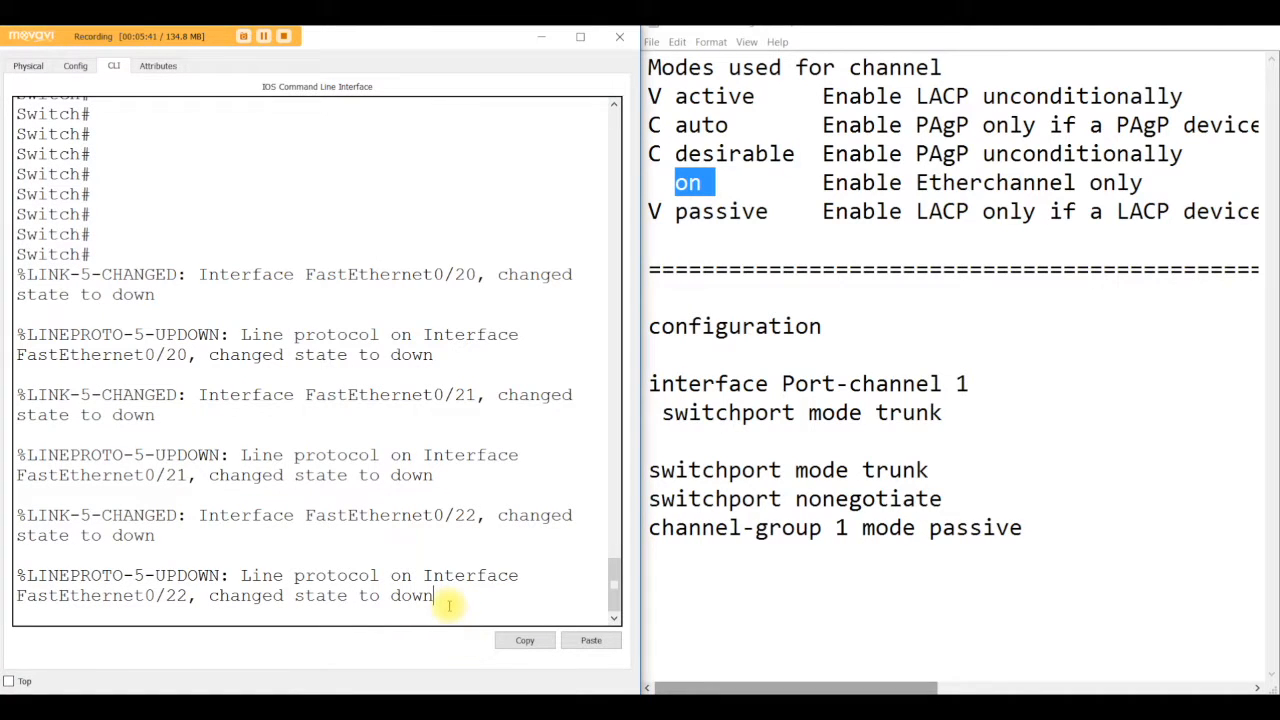
key("Return")
key("Return")
key("Return")
key("Return")
type("int")
key("BackSpace")
key("BackSpace")
key("BackSpace")
type("config t")
key("Return")
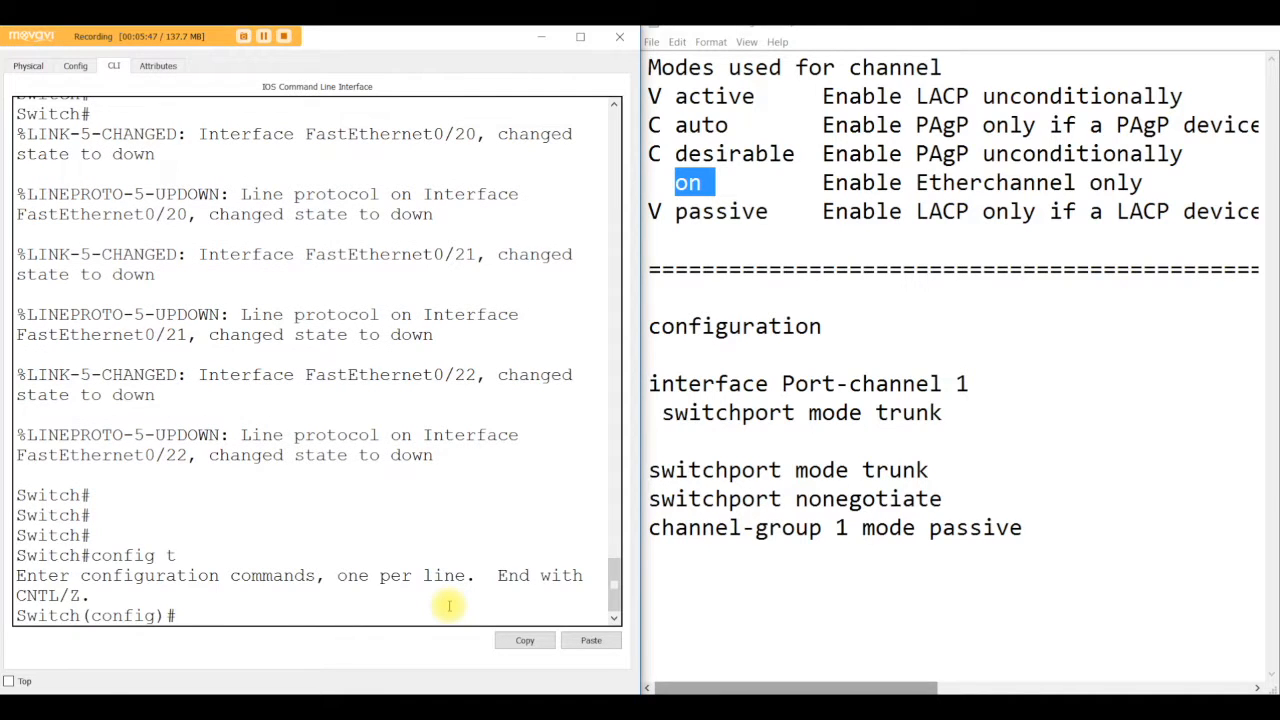
Step: Select interface range f0/20-22 on Switch3 and shut those interfaces down
type("int range f0/")
key("BackSpace")
type("0/")
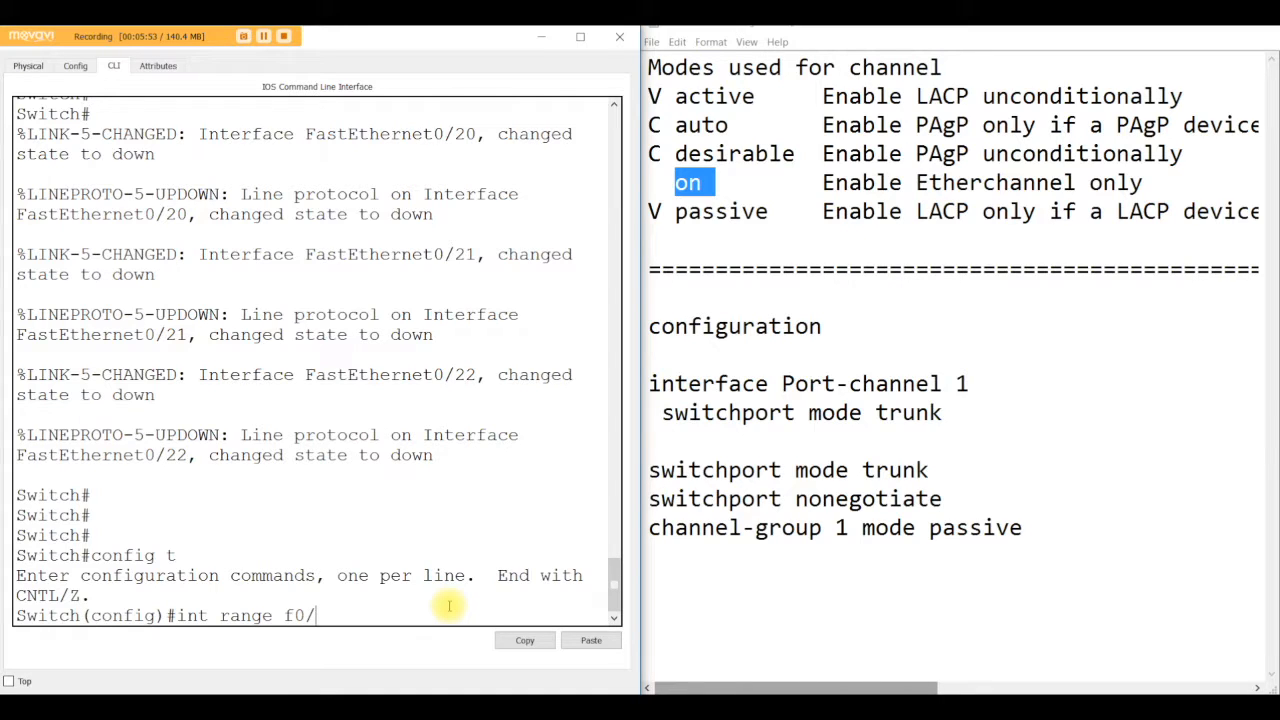
type("20-22")
key("Return")
type("shut")
key("Return")
Step: Save Switch3's configuration with do wr, close its window and reopen Switch2's command line
type("do w")
key("BackSpace")
key("BackSpace")
type("w")
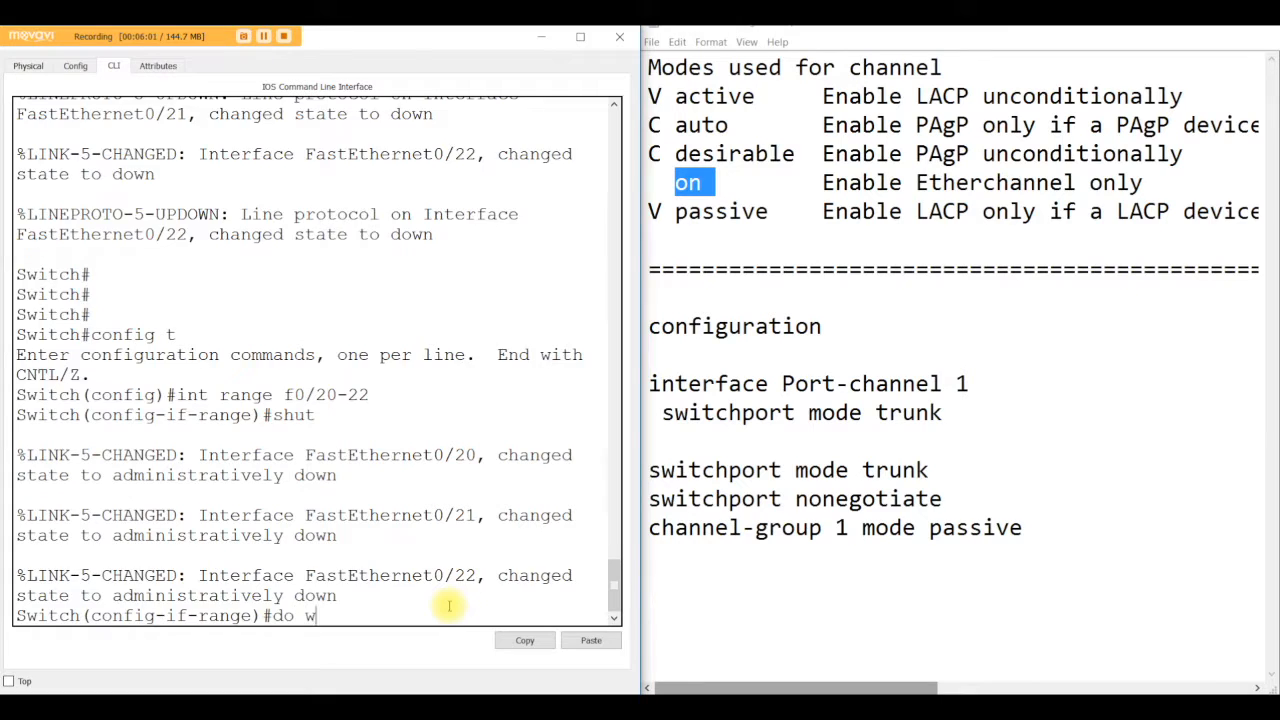
type("r")
key("Return")
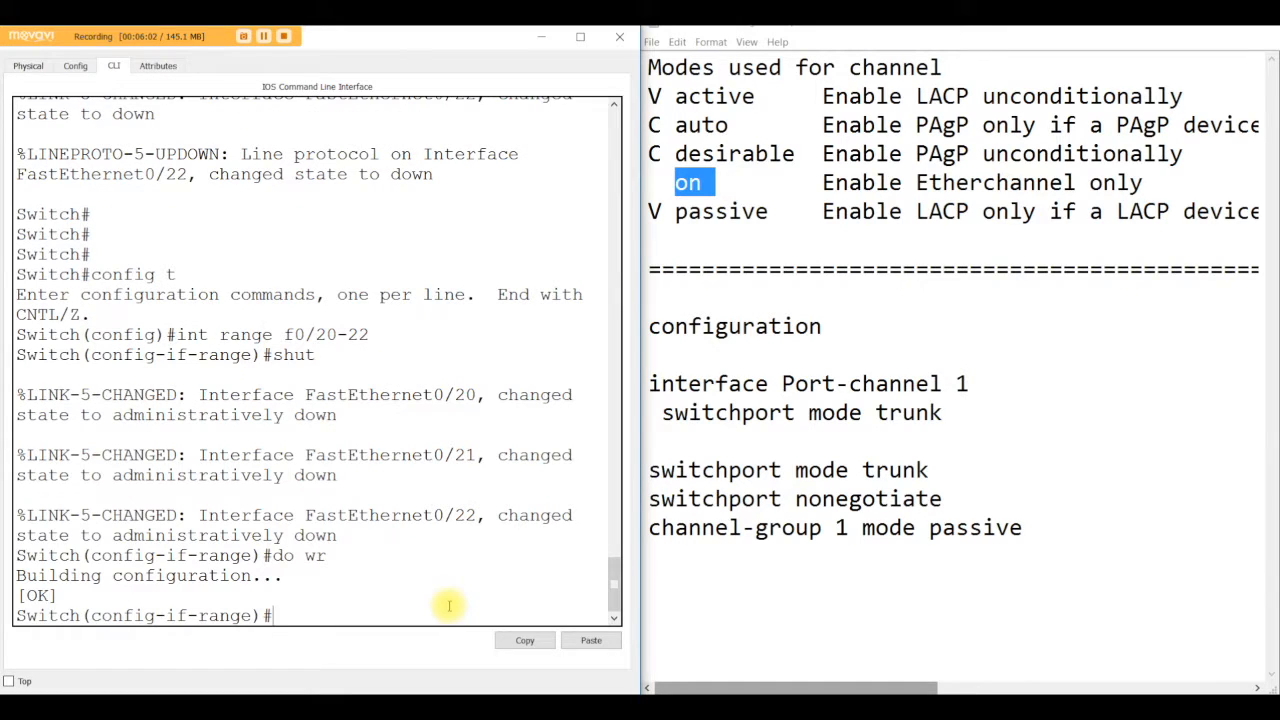
left_click(541, 37)
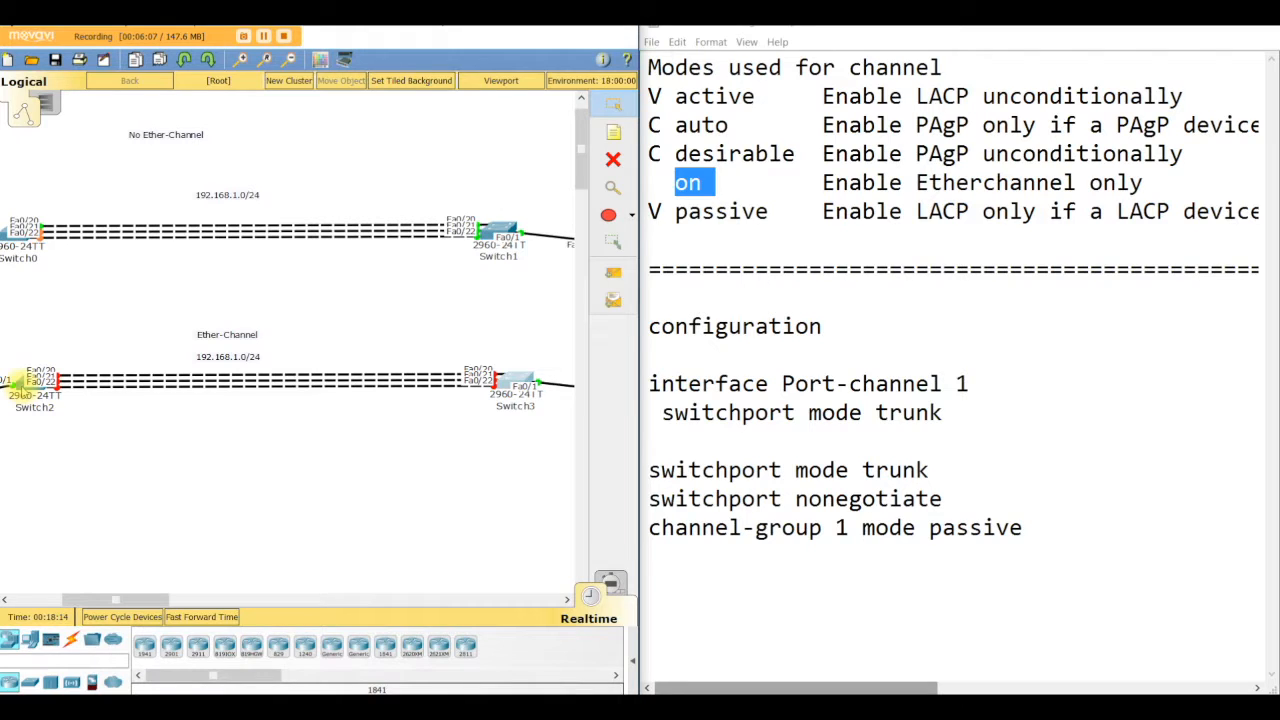
left_click(32, 382)
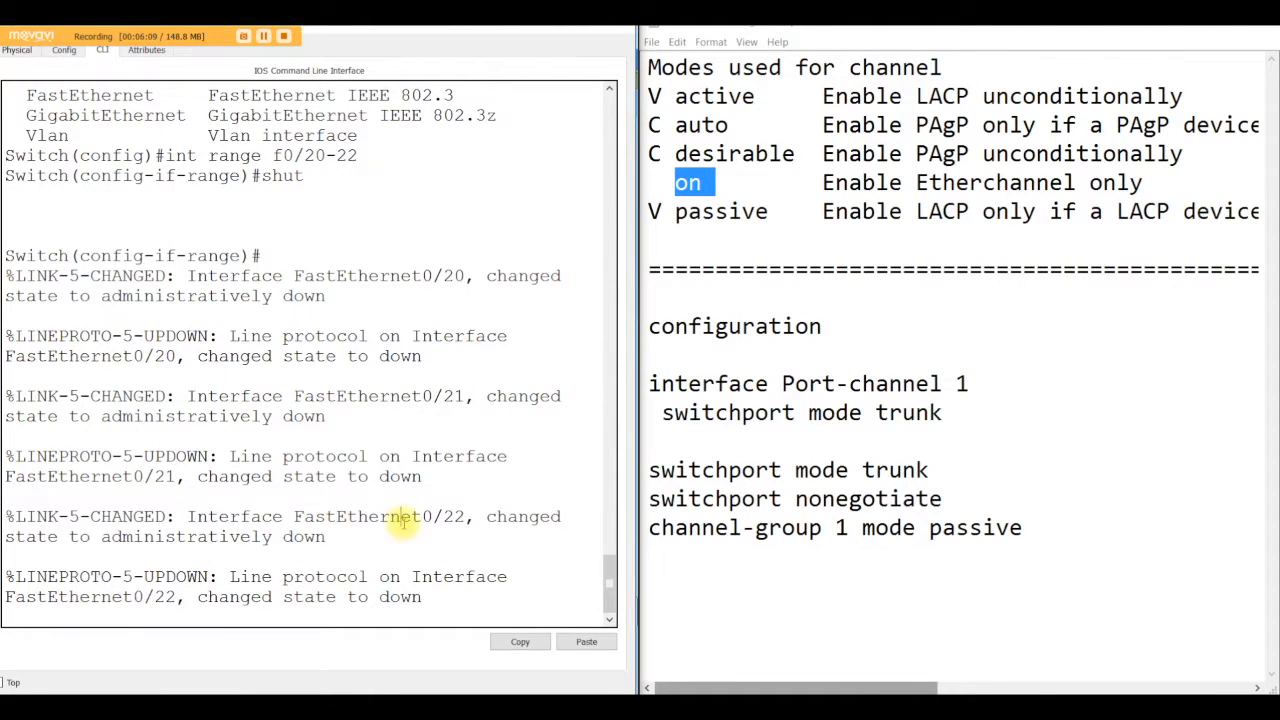
Step: Return to global configuration on Switch2 and create interface port-channel 1, listing its number range first
key("Return")
key("Return")
key("Return")
key("Return")
key("Return")
key("Return")
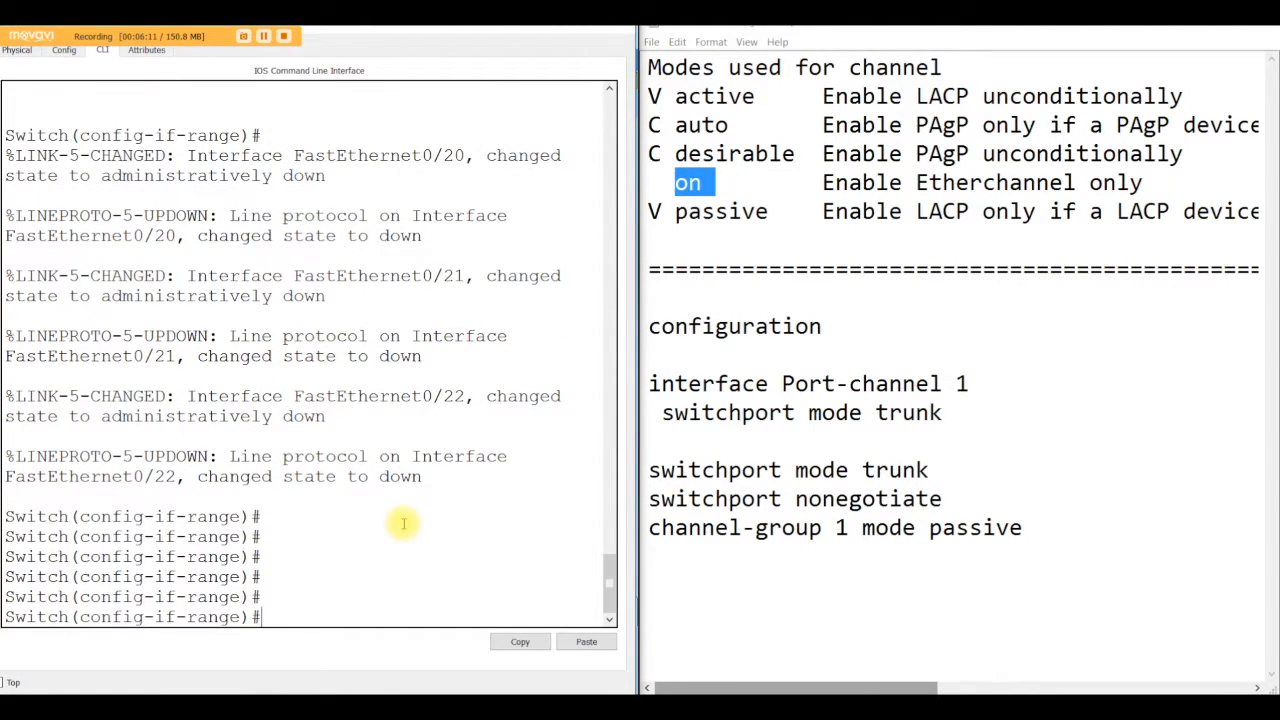
type("exit")
key("Return")
key("Return")
key("Return")
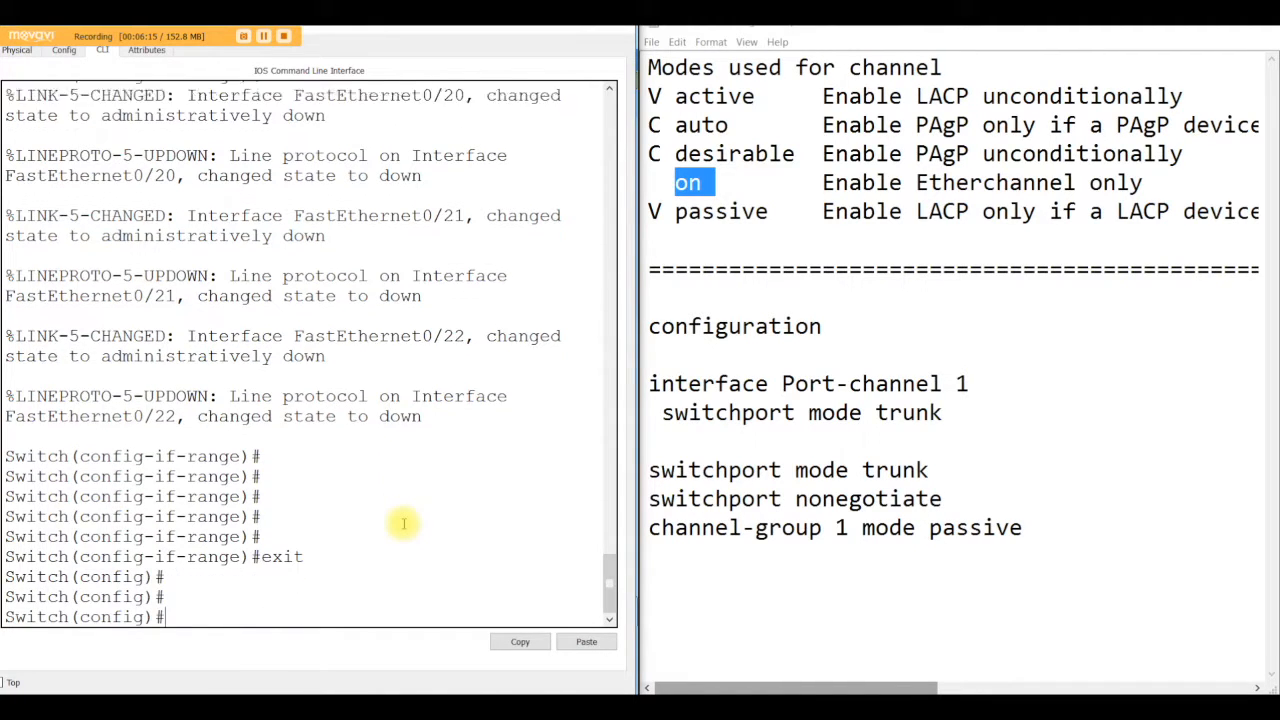
key("Return")
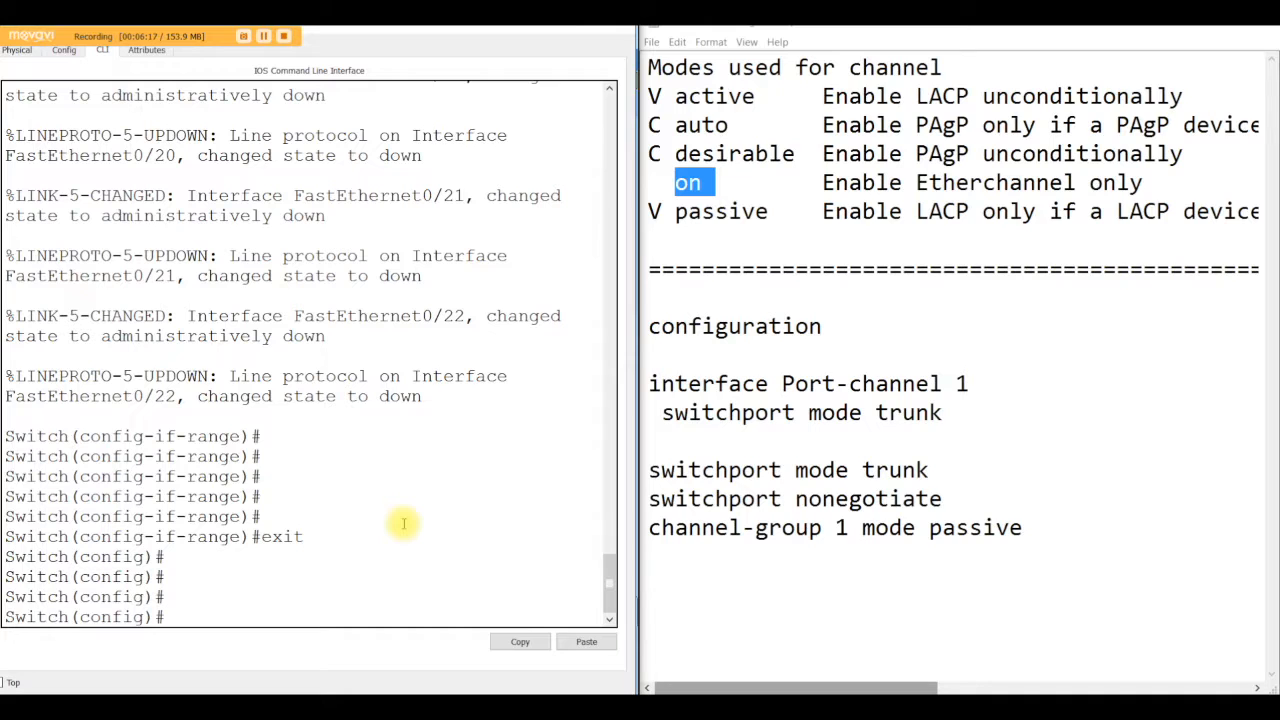
type("int")
key("Tab")
type("port")
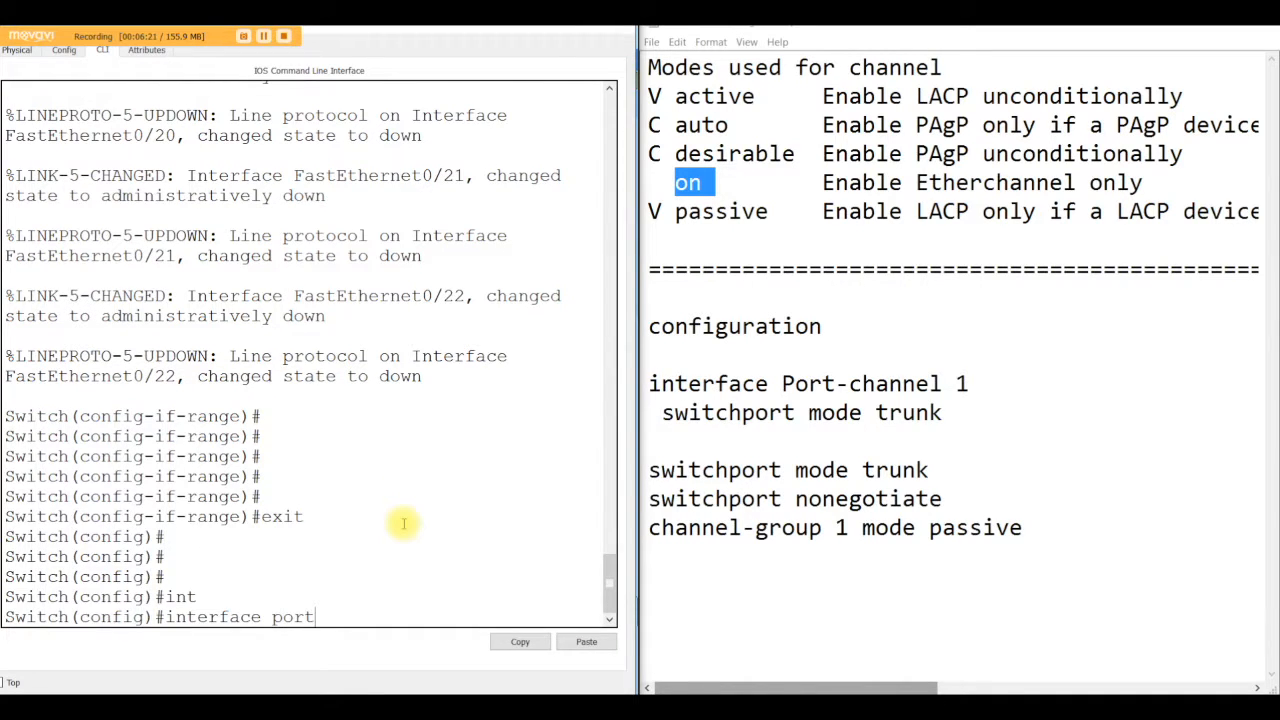
type("-channel ?")
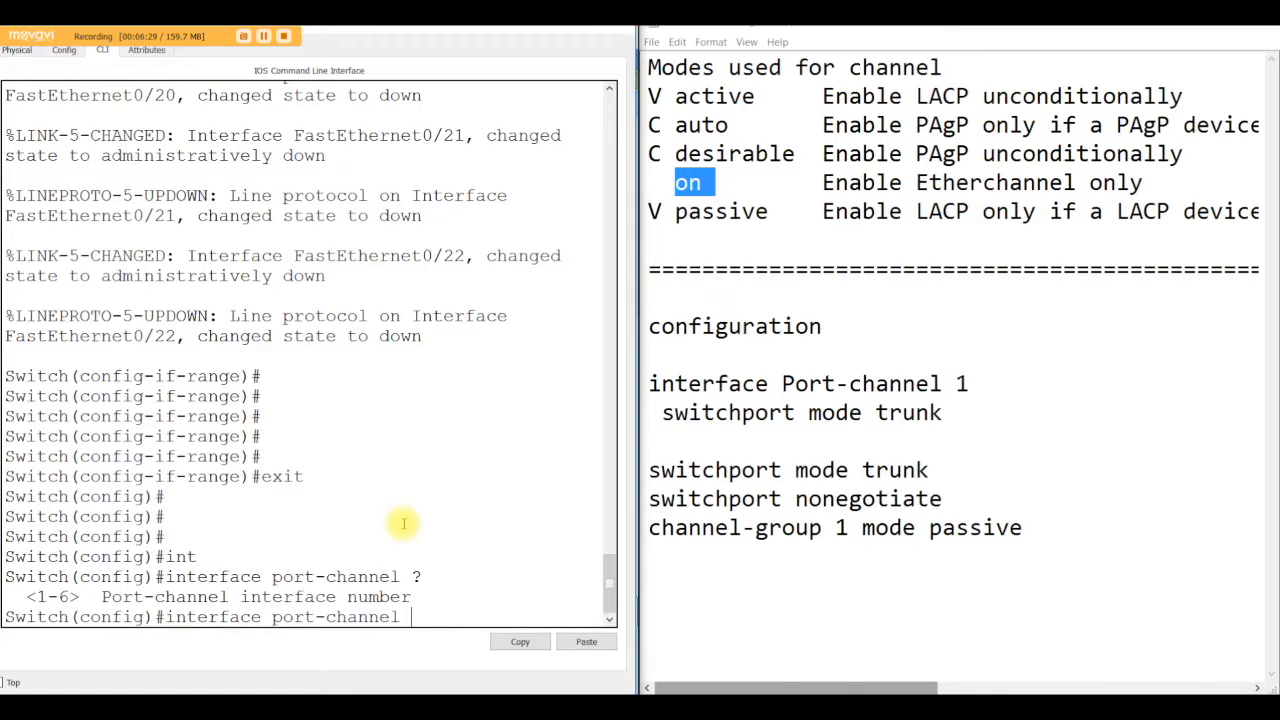
type("1")
key("Return")
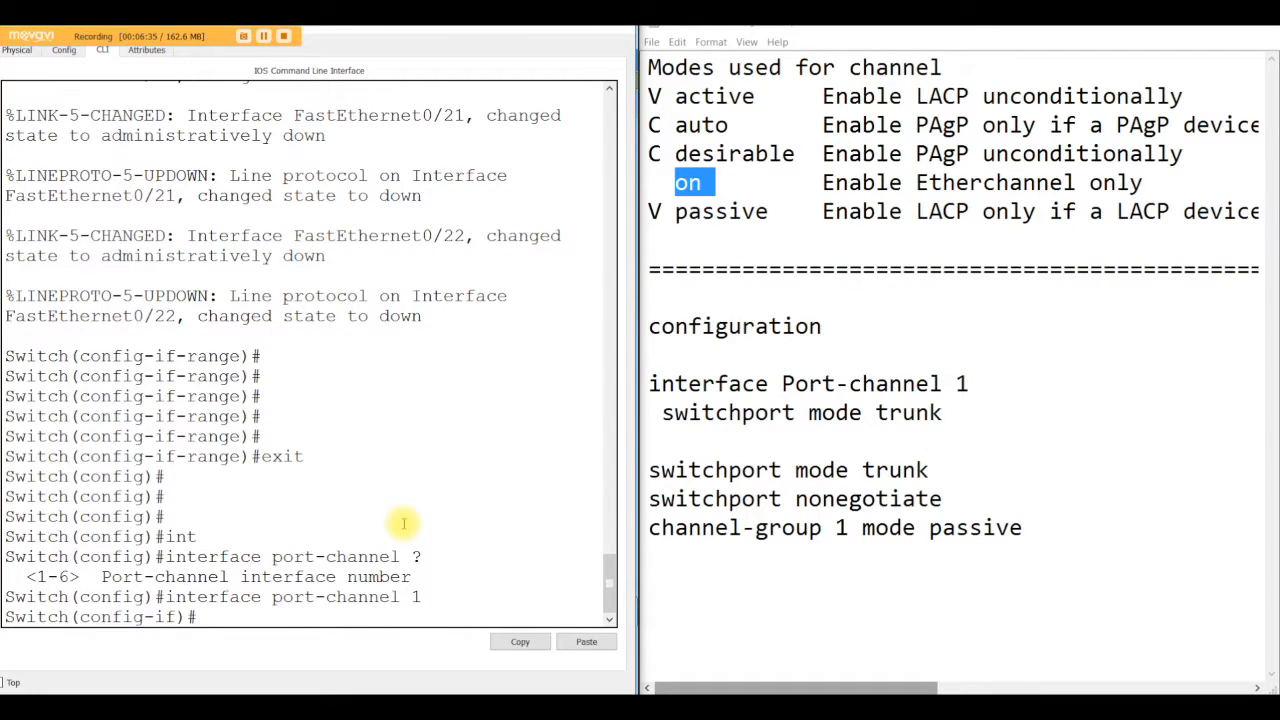
Step: Set port-channel 1 to switchport mode trunk
type("sw")
key("Tab")
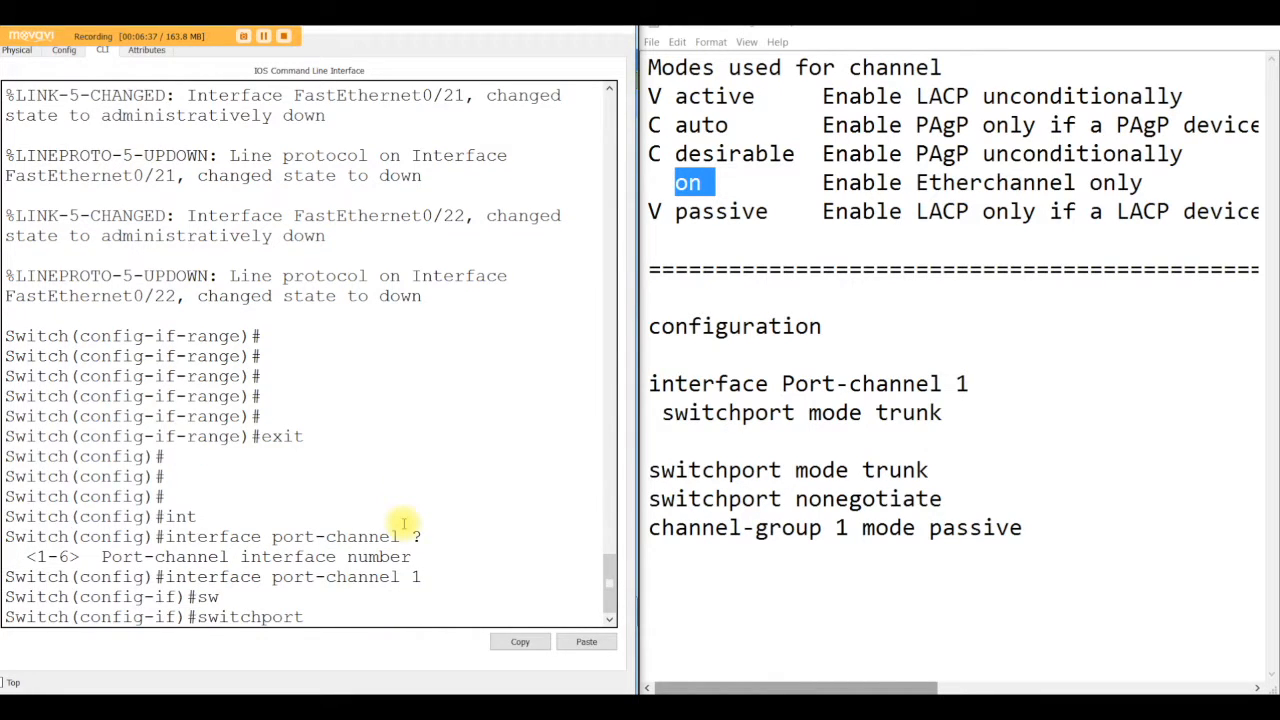
type("mode trunk")
key("Return")
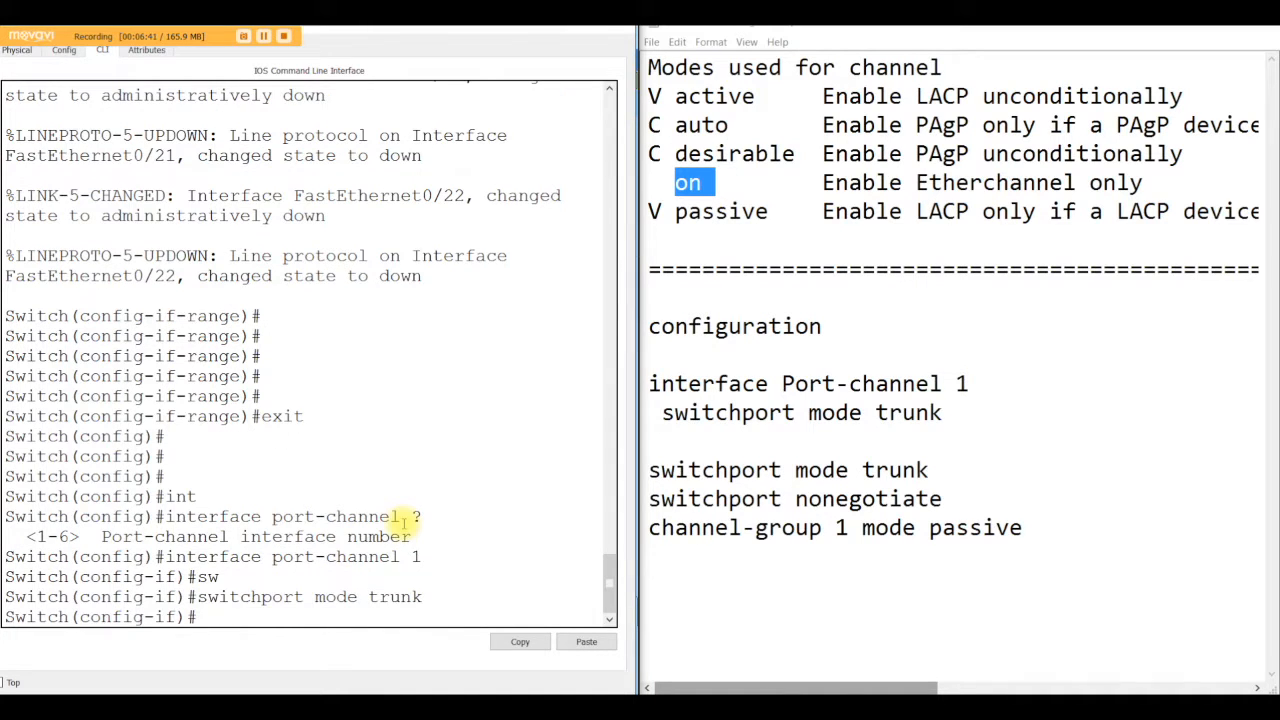
key("Return")
key("Return")
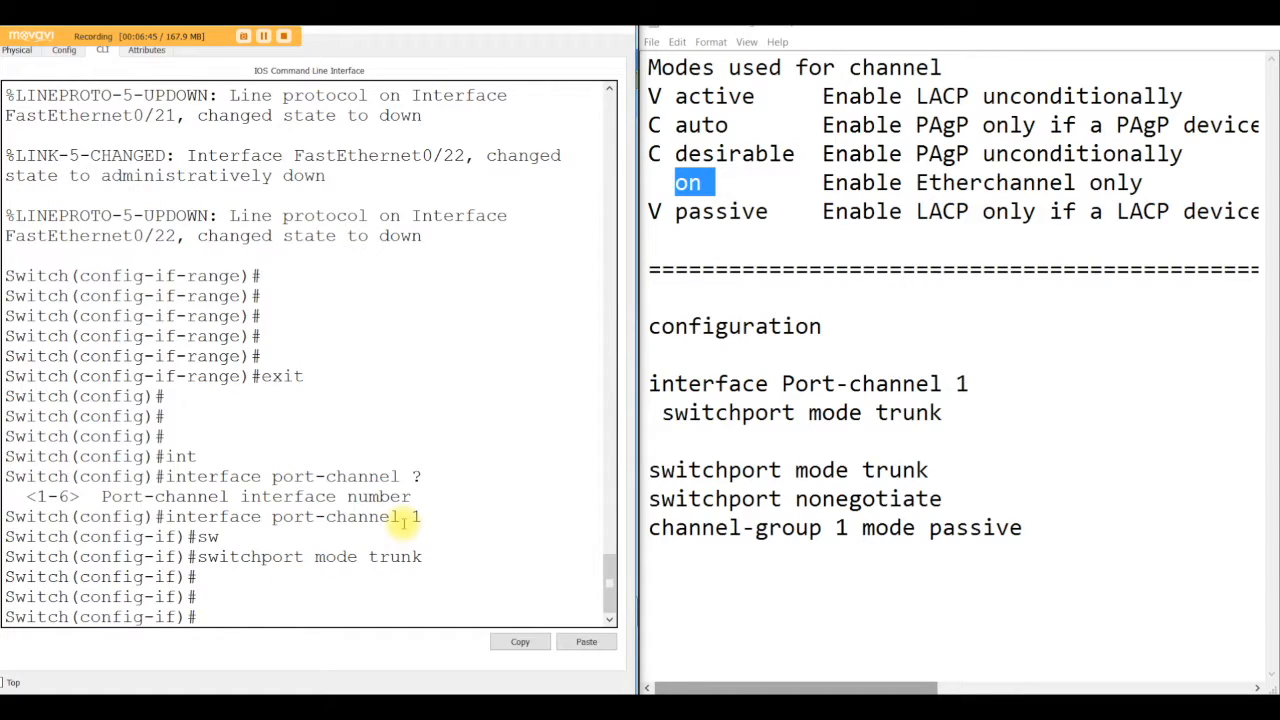
Step: Select interface range f0/20-22 and set those ports to switchport mode trunk
type("int range f0/20")
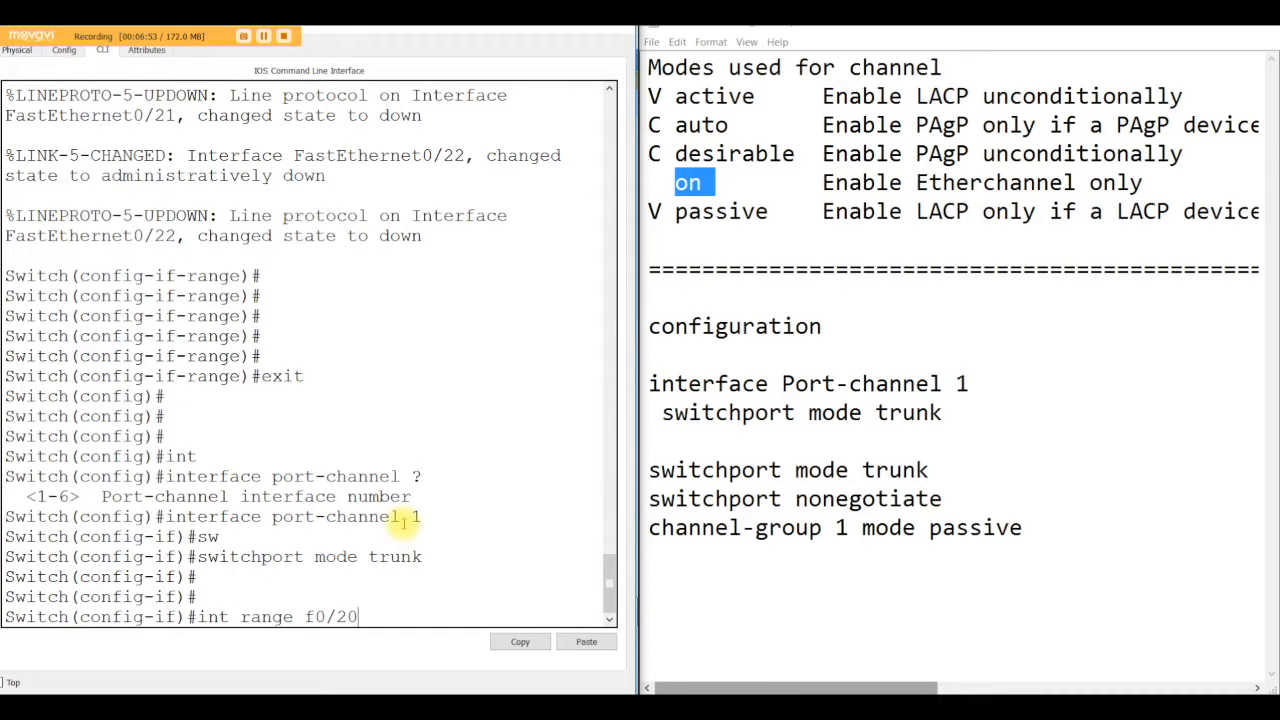
type("-22")
key("Return")
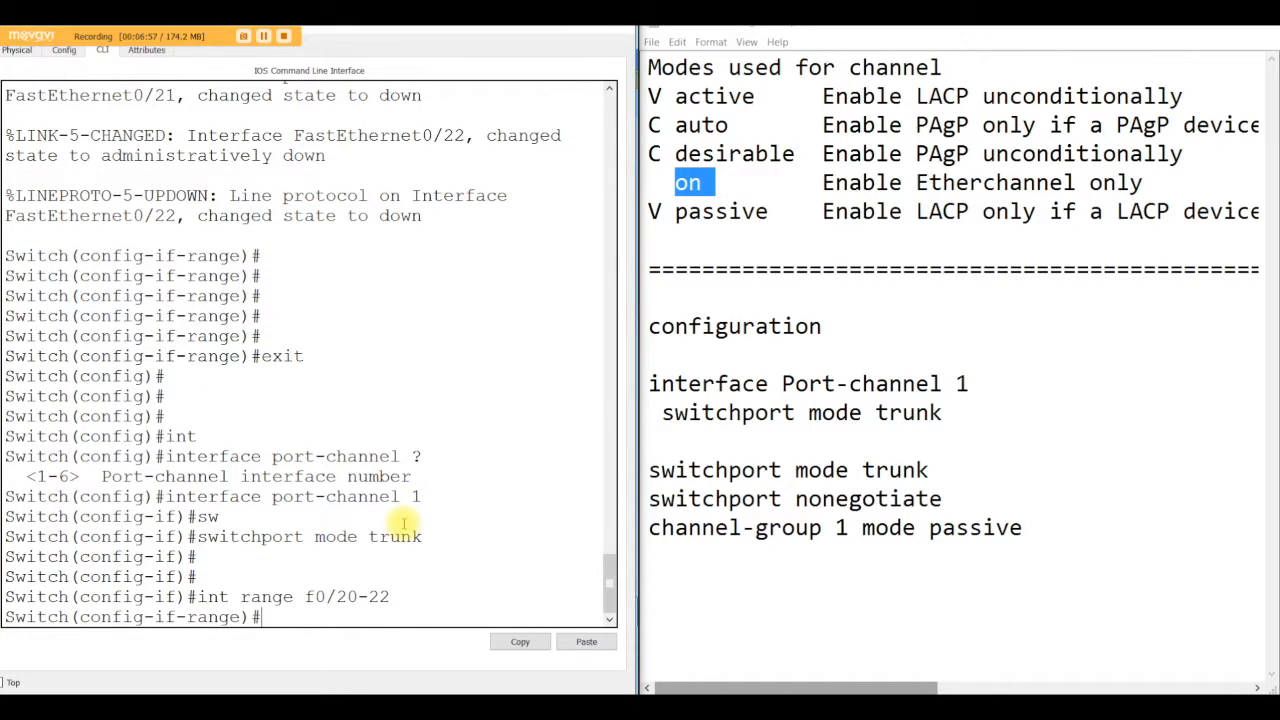
type("swi")
key("Tab")
type("mode ")
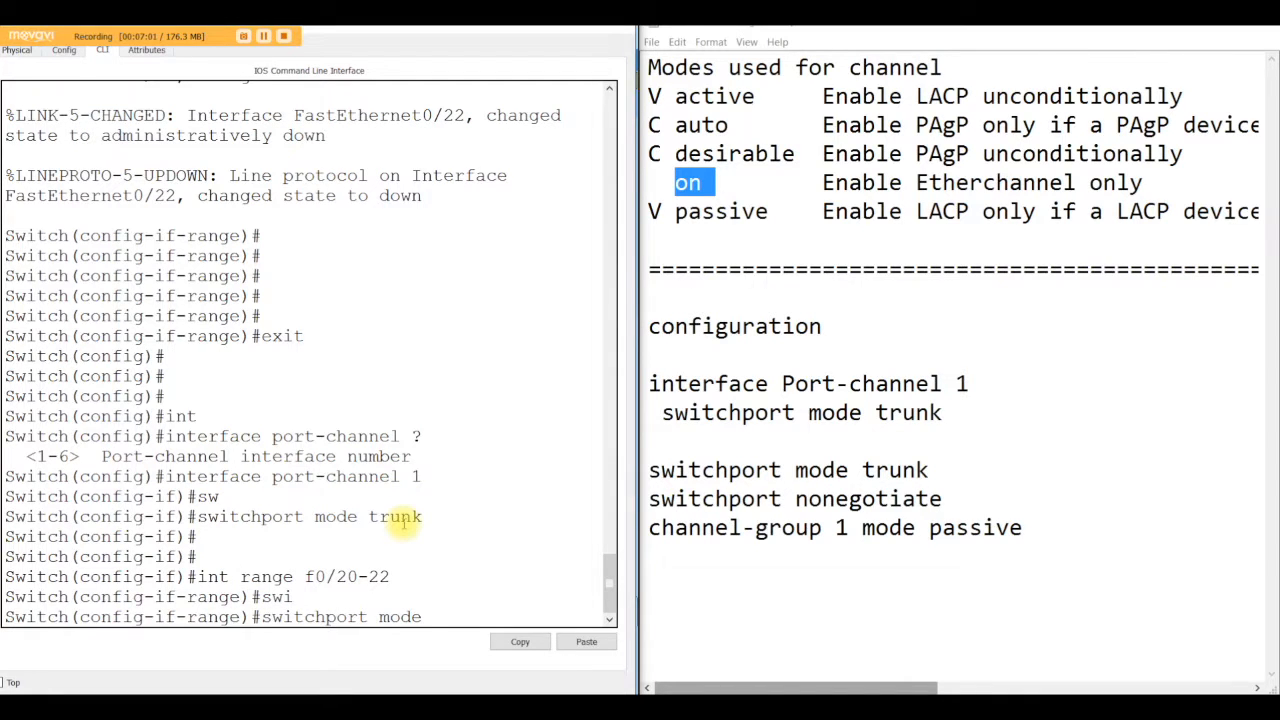
type("trun")
key("Tab")
key("Return")
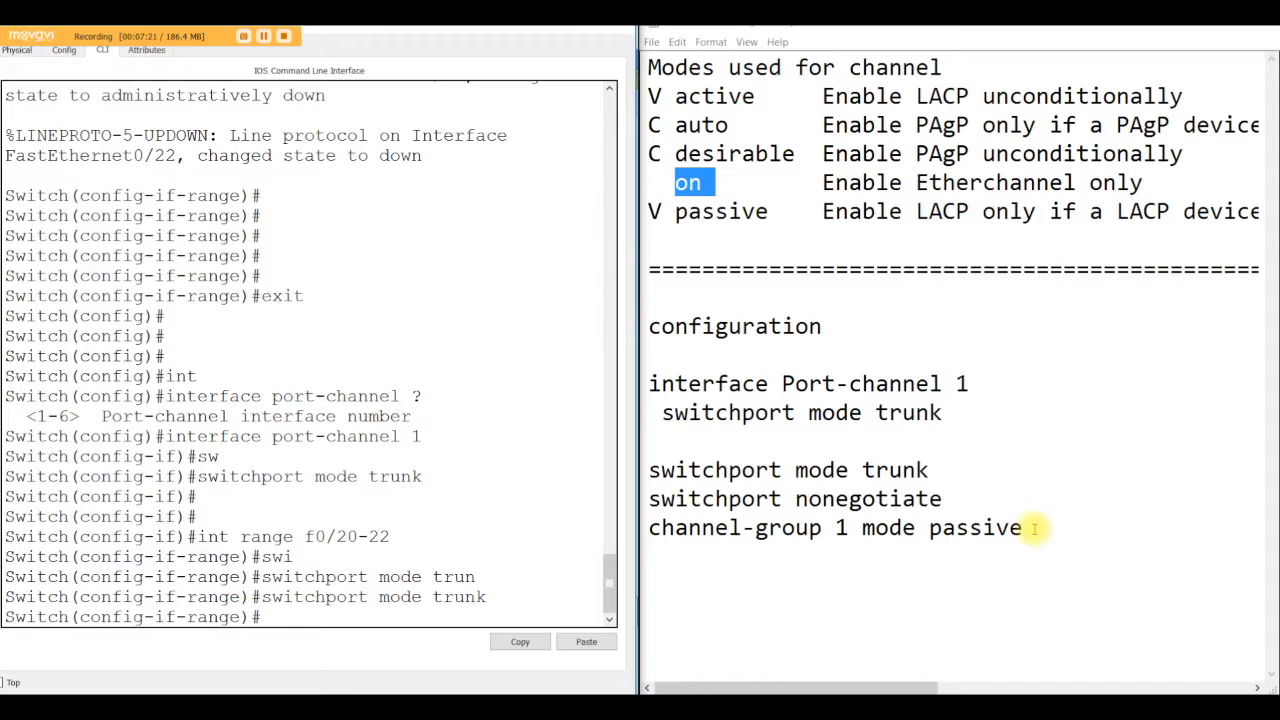
Step: Change the channel-group line in the notes to mode desirable
left_click_drag(1030, 528, 930, 530)
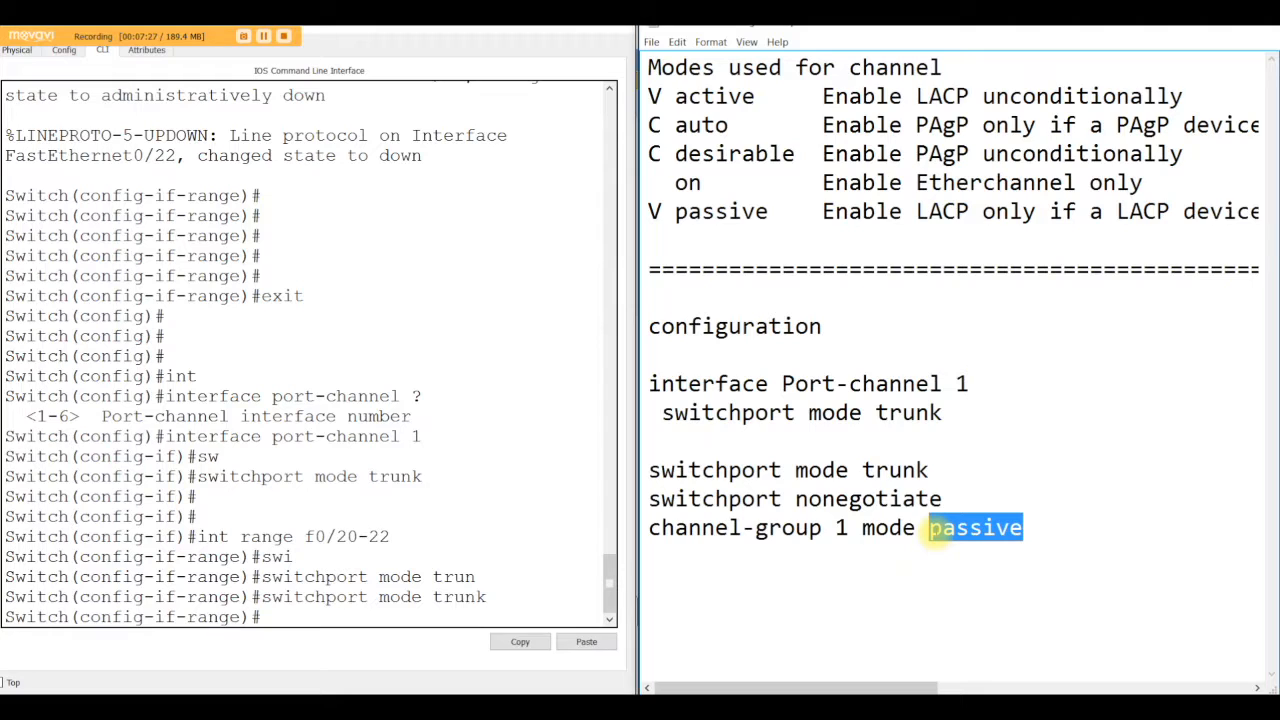
type("des")
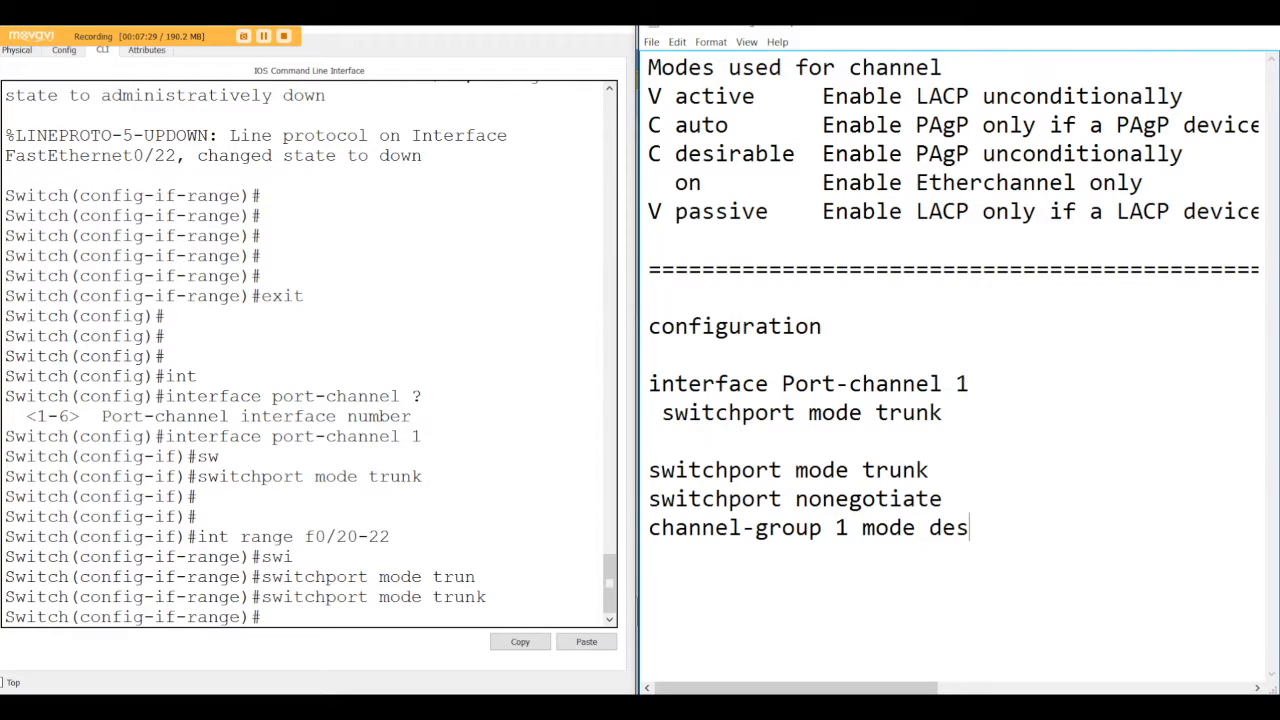
type("irable")
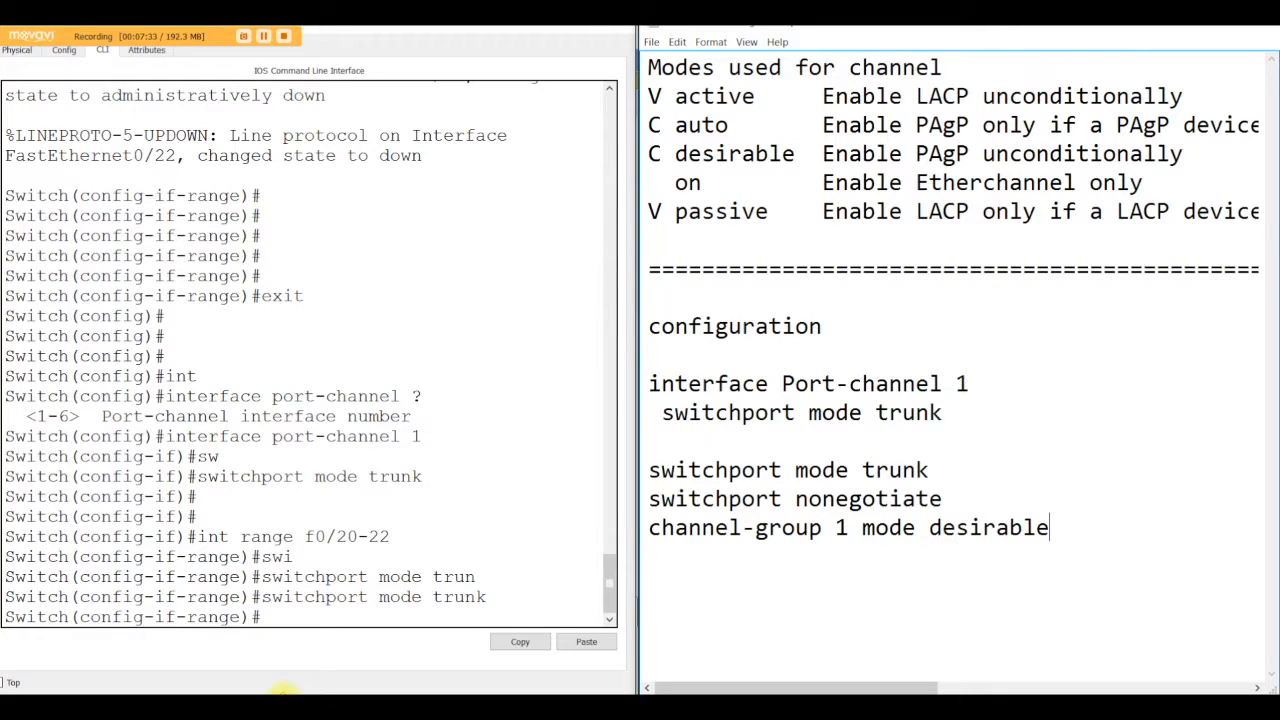
Step: Apply switchport nonegotiate to the f0/20-22 range on Switch2
left_click(298, 615)
type("swi")
key("Tab")
type("noe")
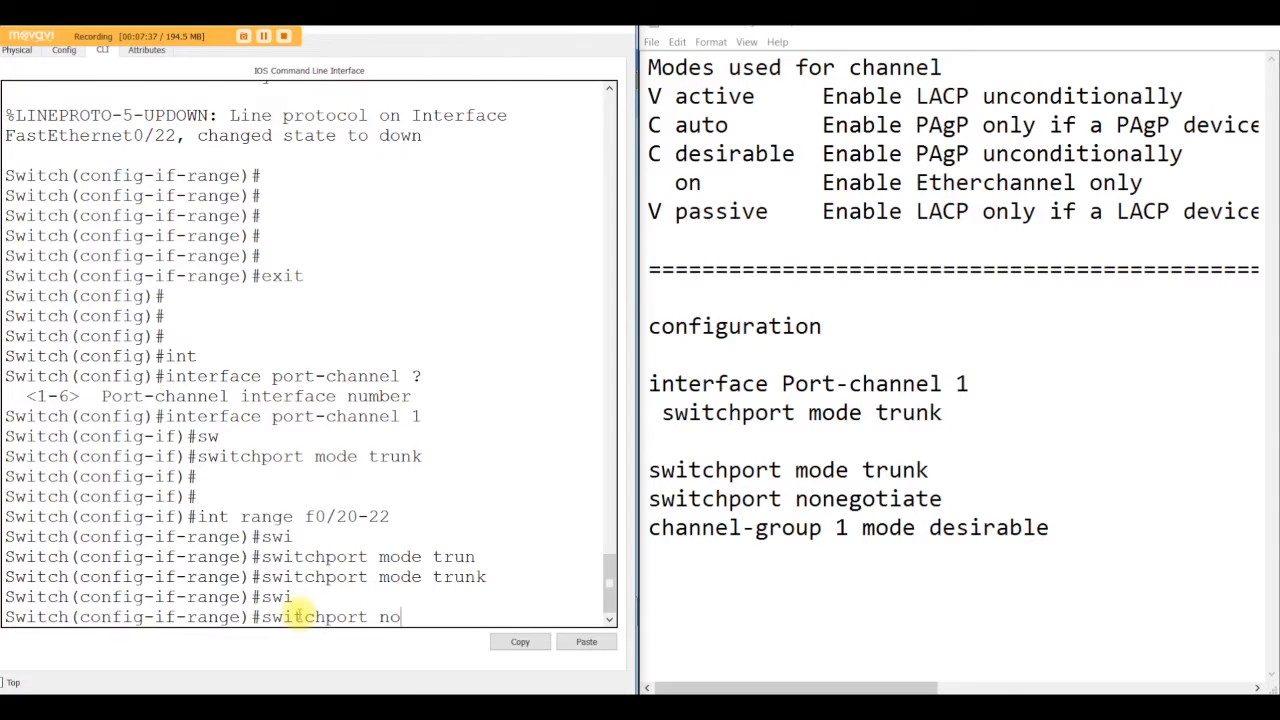
key("Tab")
key("BackSpace")
type("negotiate")
key("Tab")
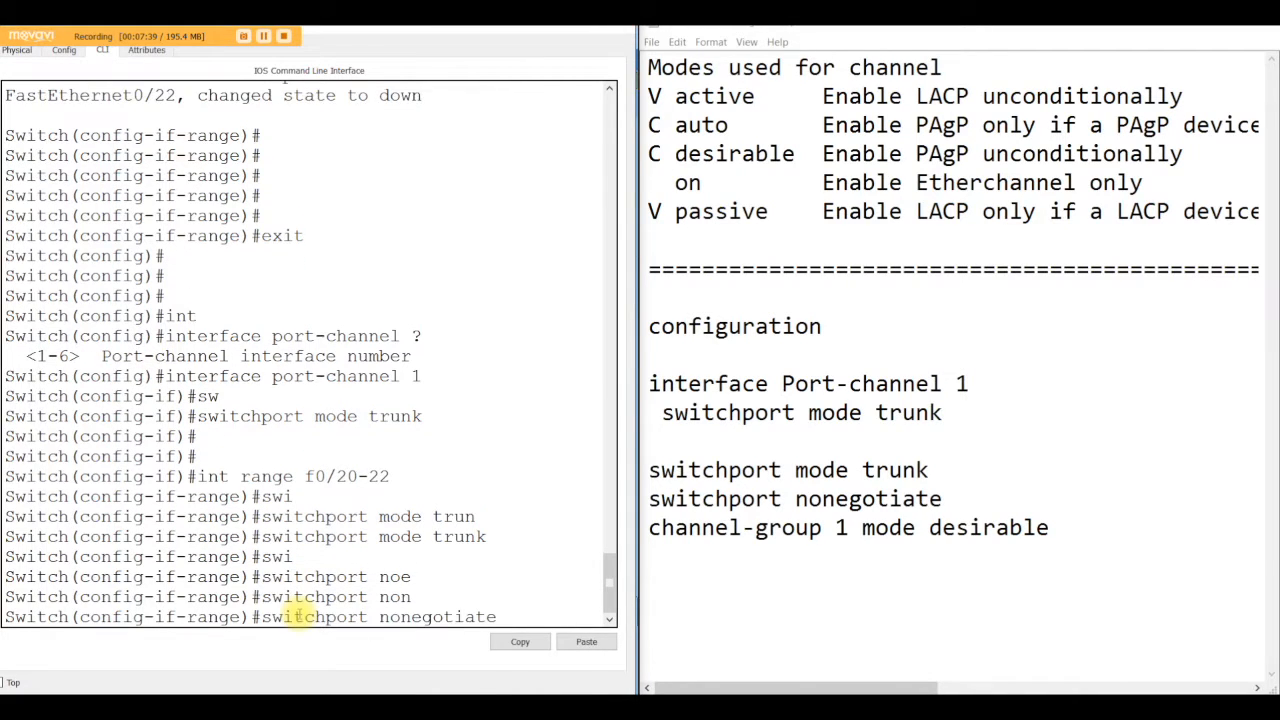
key("Return")
Step: Add the range to channel-group 1 in desirable mode after listing the modes, then save with do wr
type("cha")
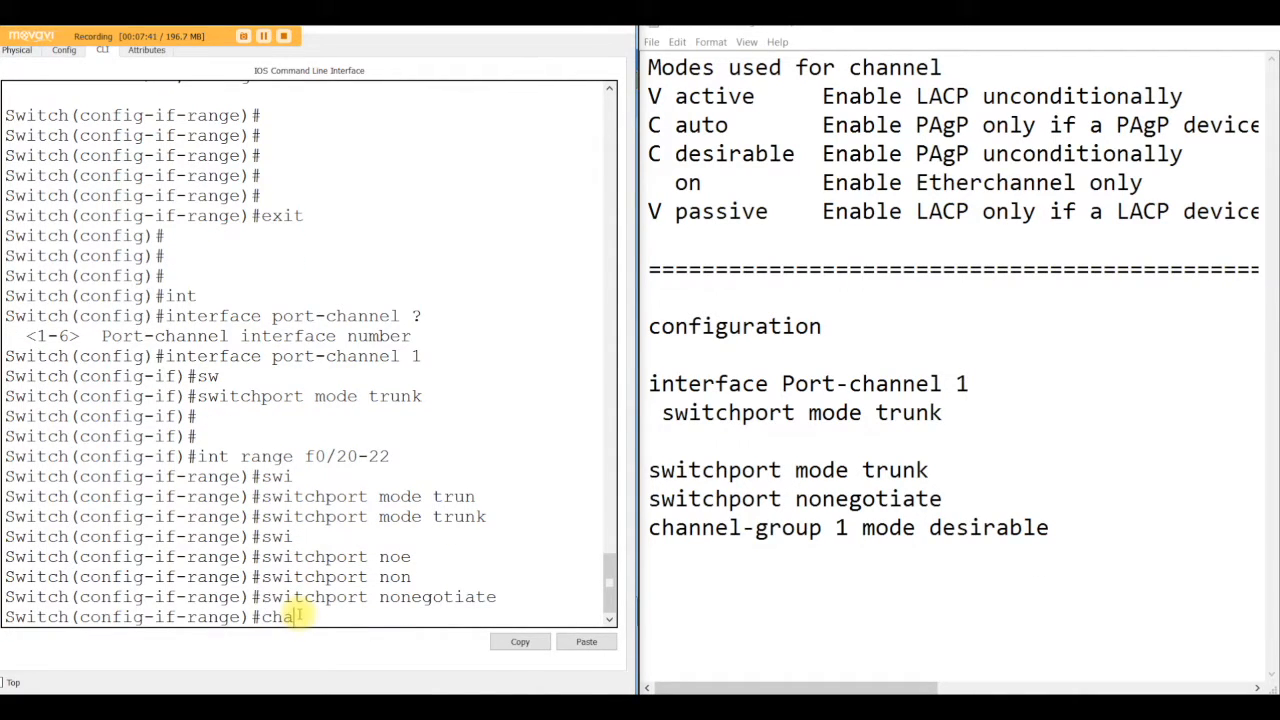
type("nnel-group 1 mo")
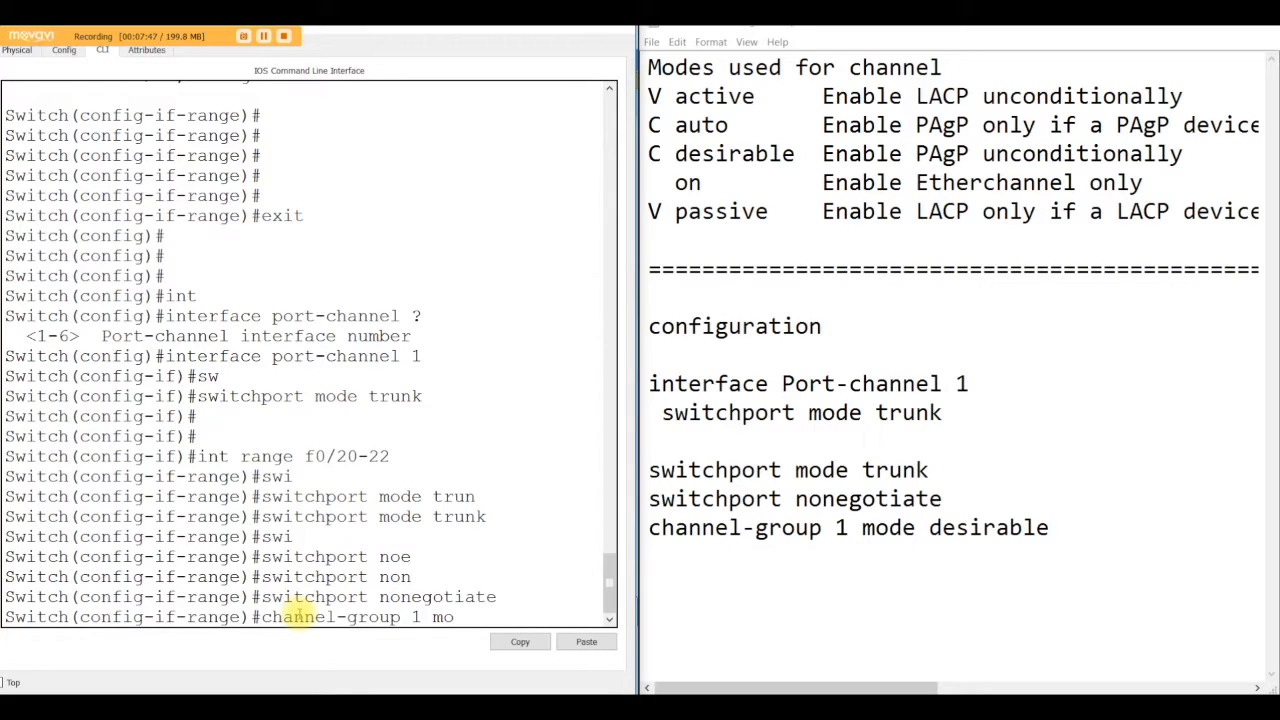
type("de ")
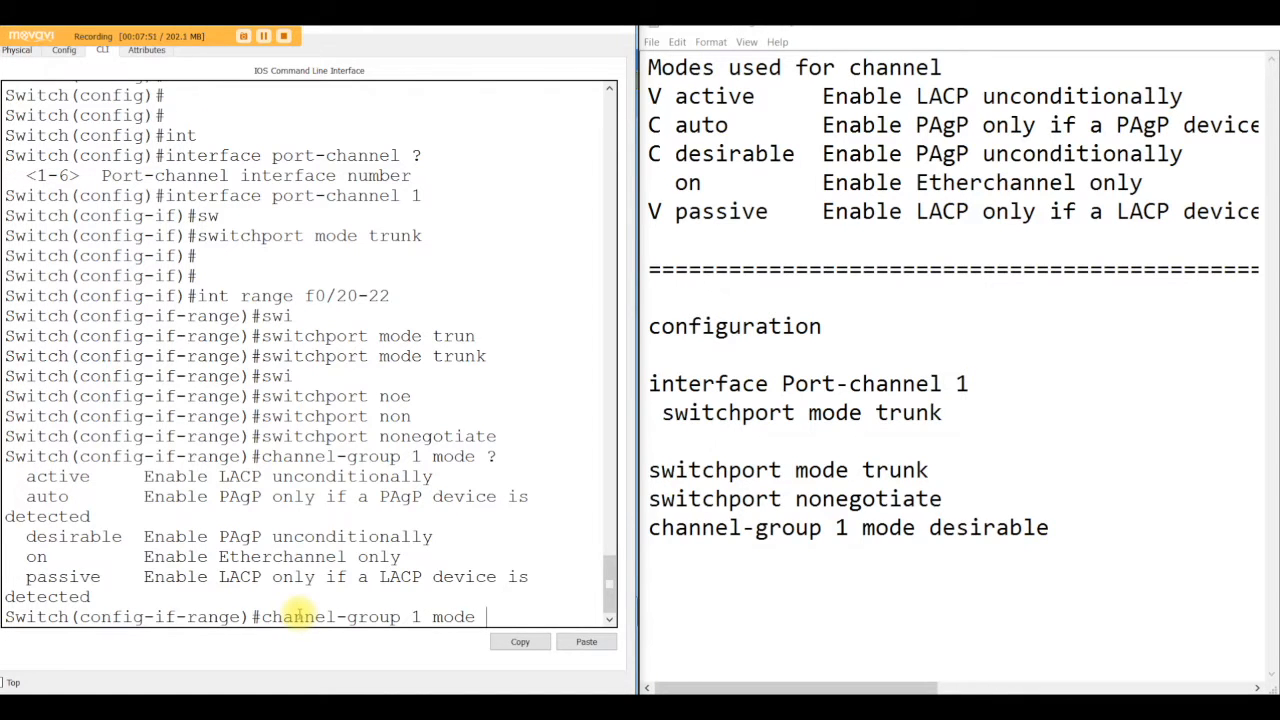
type("?de")
key("Tab")
key("Return")
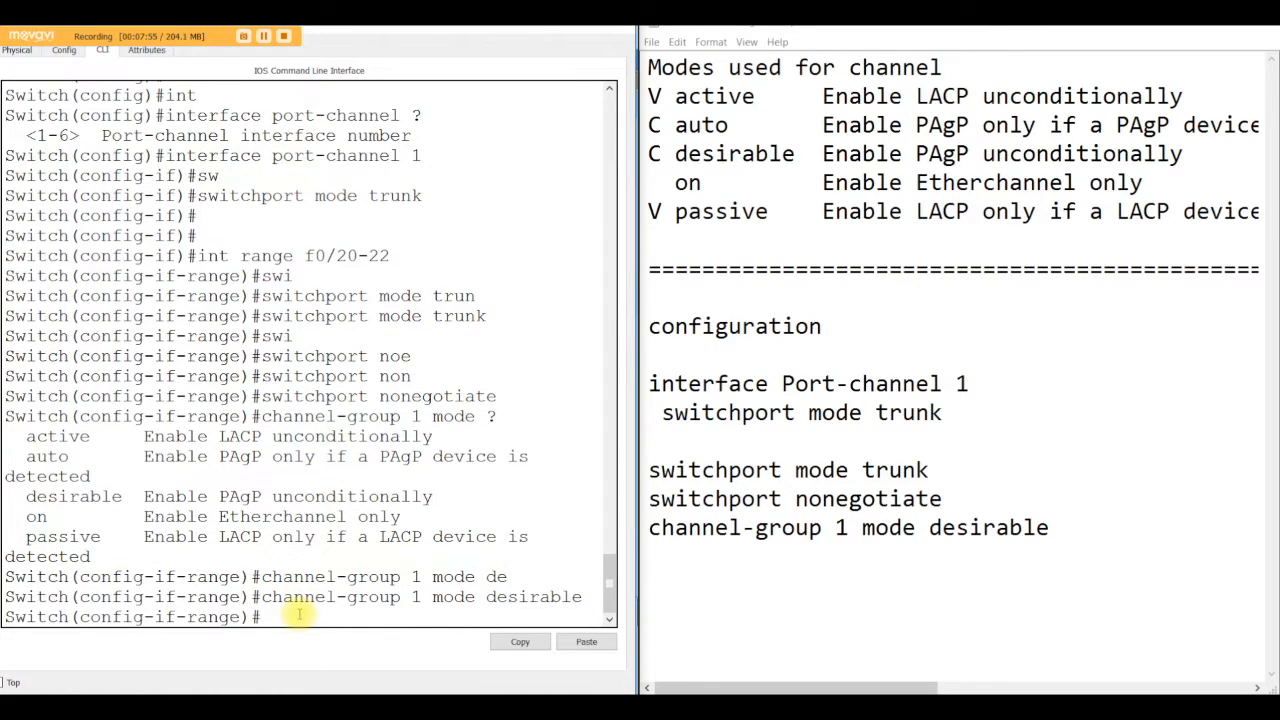
type("do sr")
key("Return")
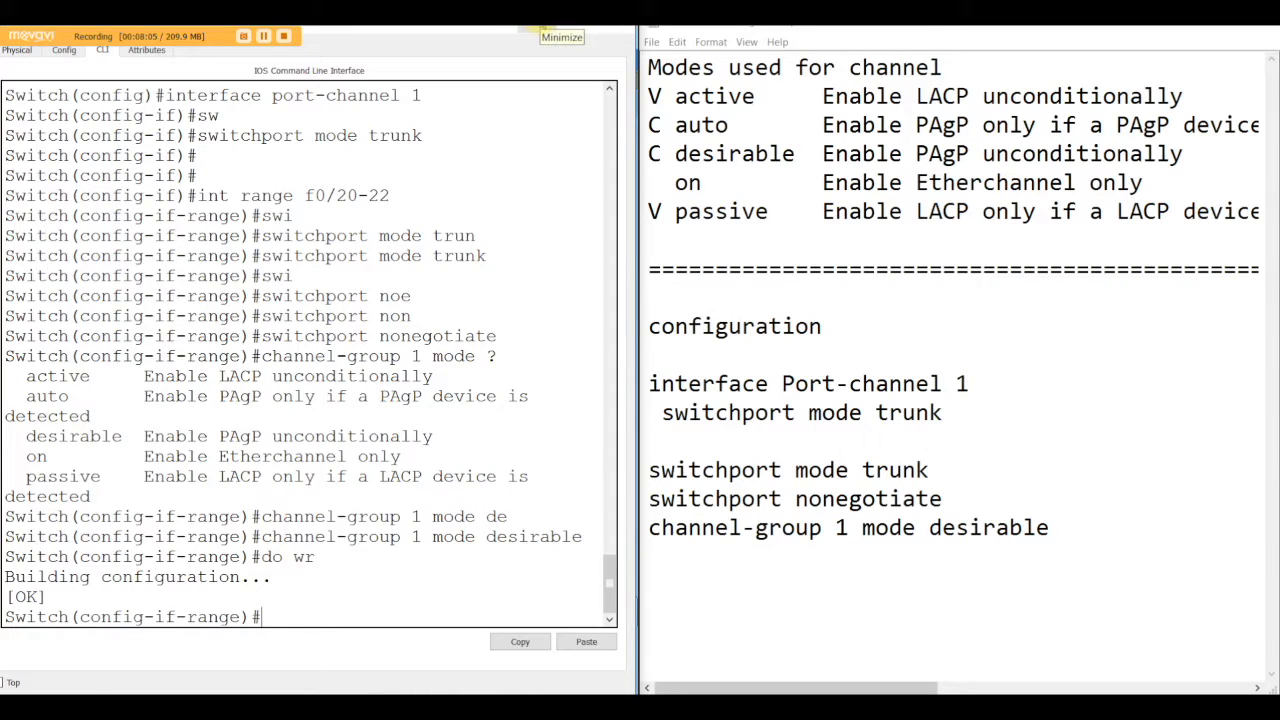
Step: Switch to Switch3's command line and leave configuration mode
left_click(540, 28)
left_click(518, 378)
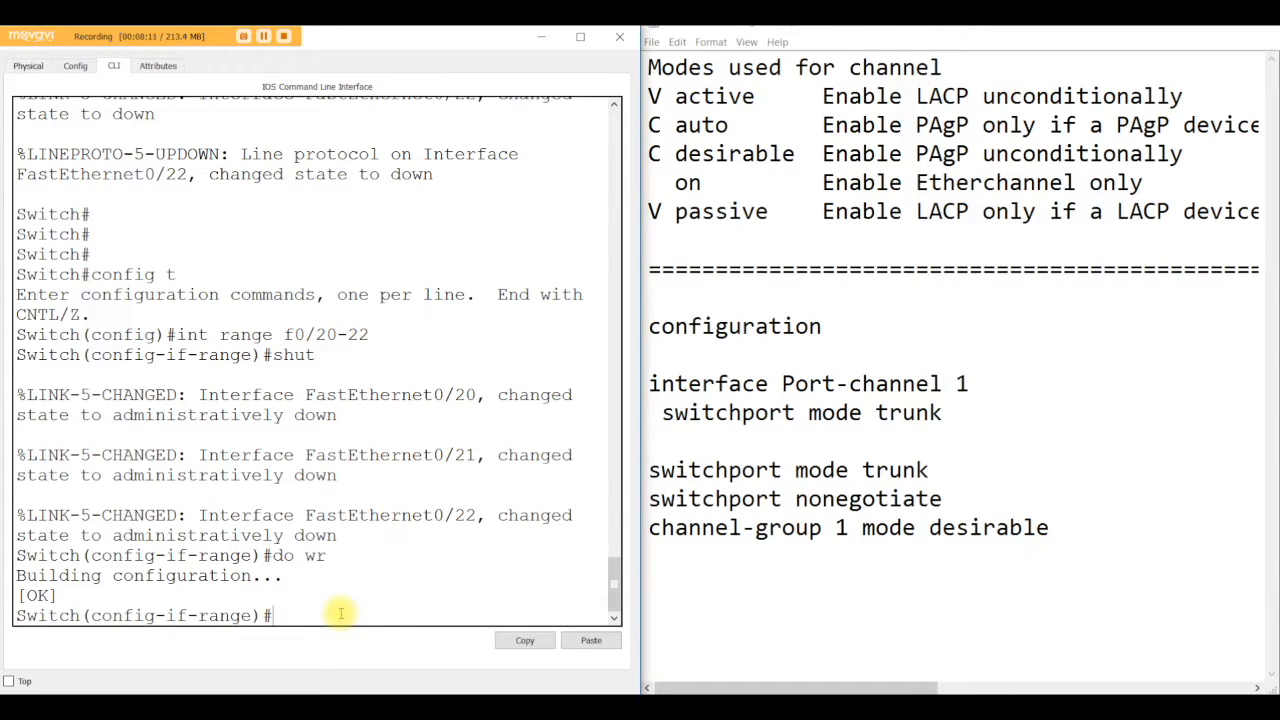
key("ctrl+z")
key("Return")
key("Return")
key("Return")
key("Return")
key("Return")
key("Return")
key("Return")
key("Return")
key("Return")
key("Return")
key("Return")
key("Return")
key("Return")
key("Return")
key("Return")
key("Return")
key("Return")
key("Return")
key("Return")
key("Return")
key("Return")
key("Return")
key("Return")
key("Return")
key("Return")
key("Return")
key("Return")
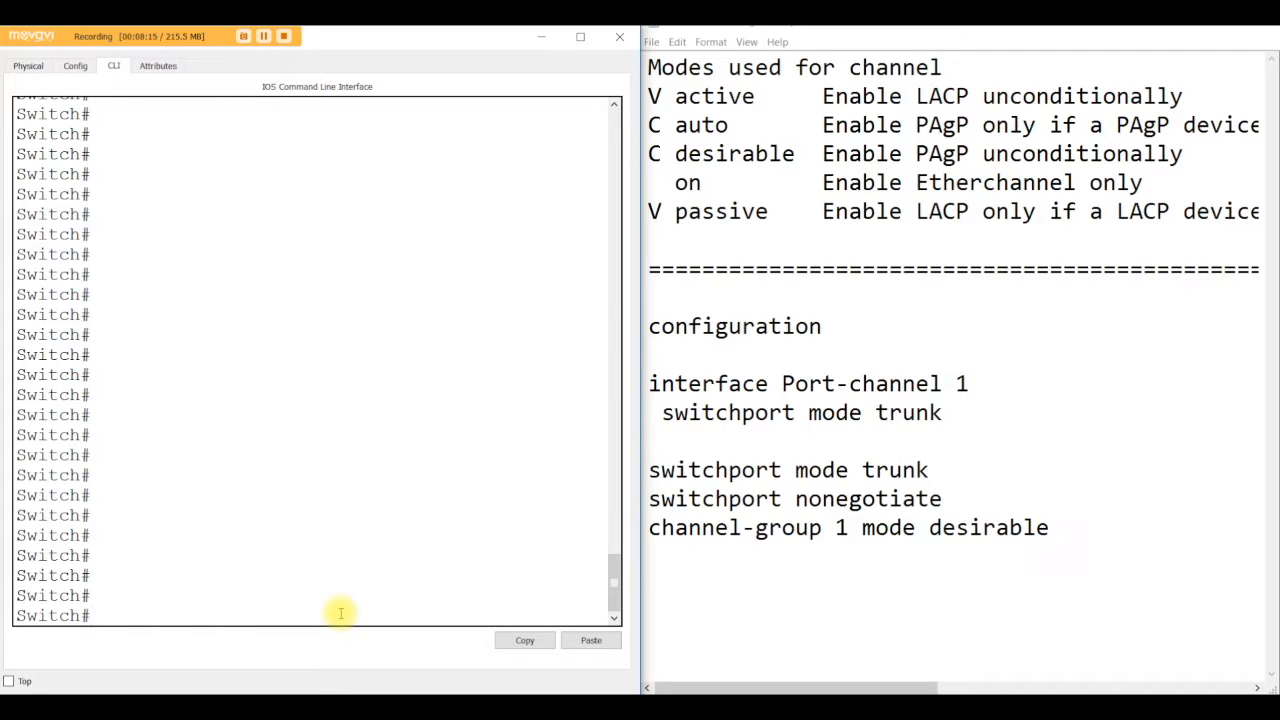
Step: Enter global configuration with config t and create interface port-channel 1 on Switch3
type("config t")
key("Return")
type("int")
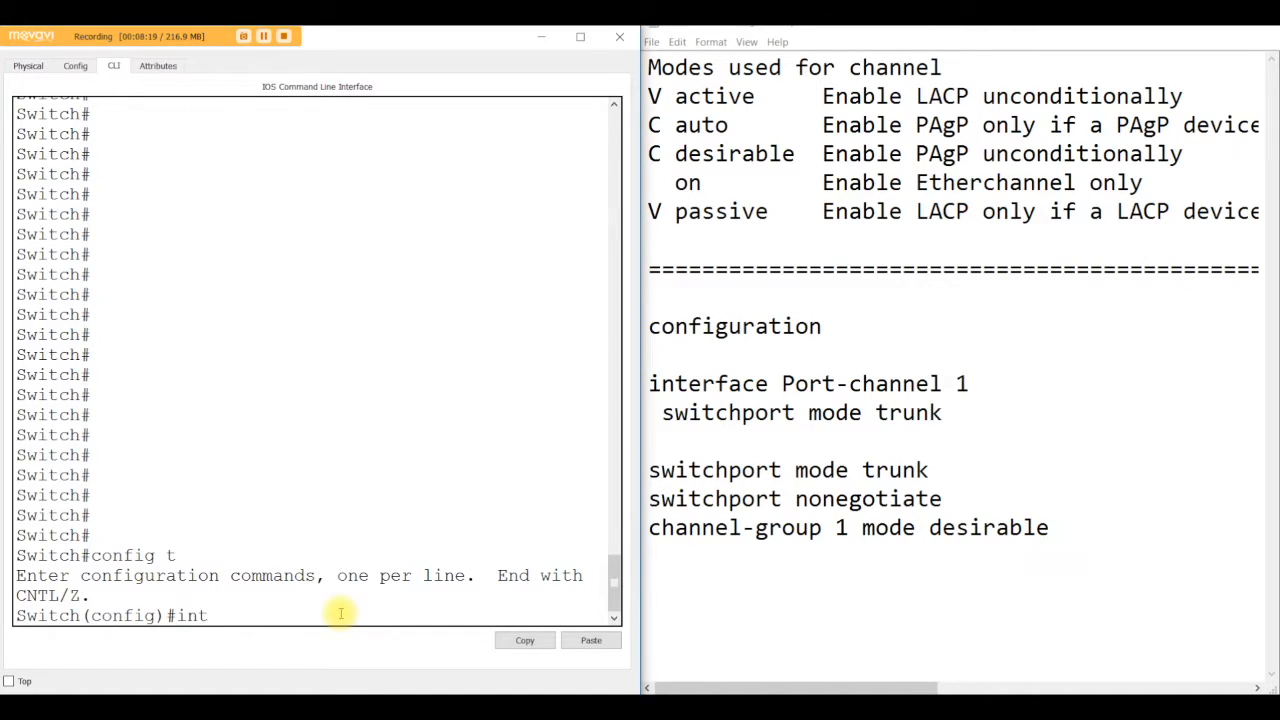
type("erface port-channel")
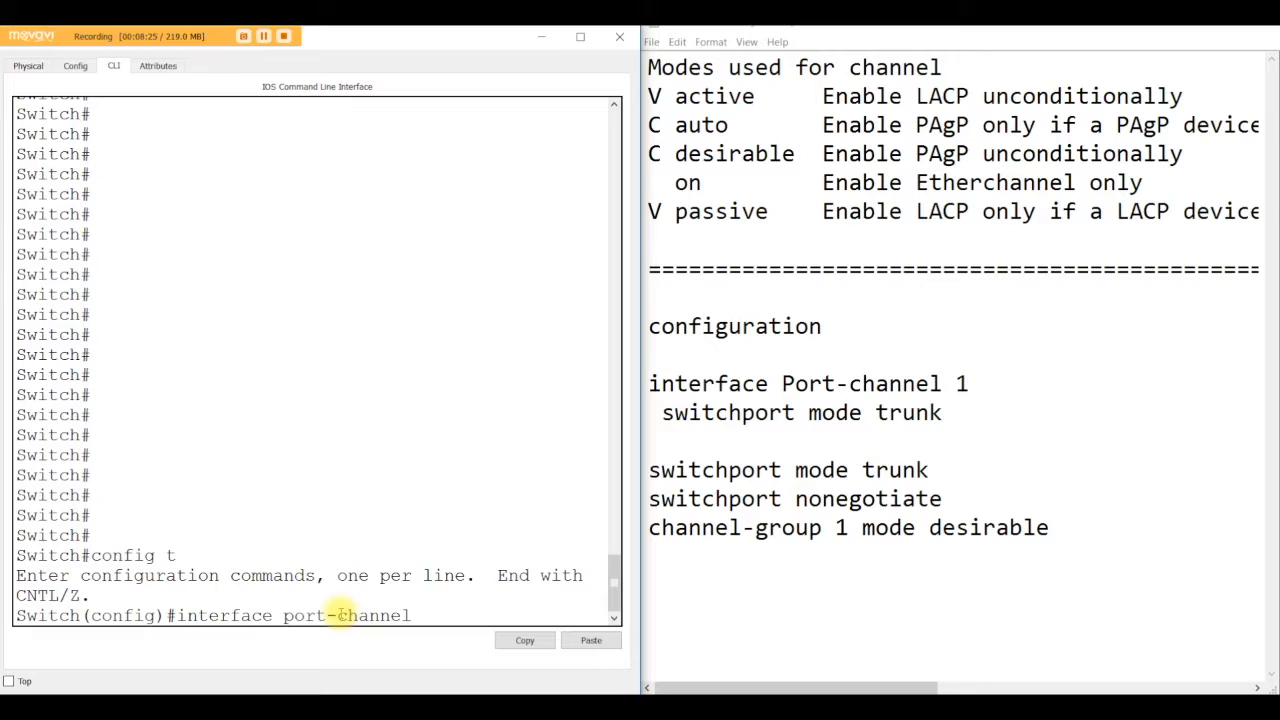
type(" 1")
key("Return")
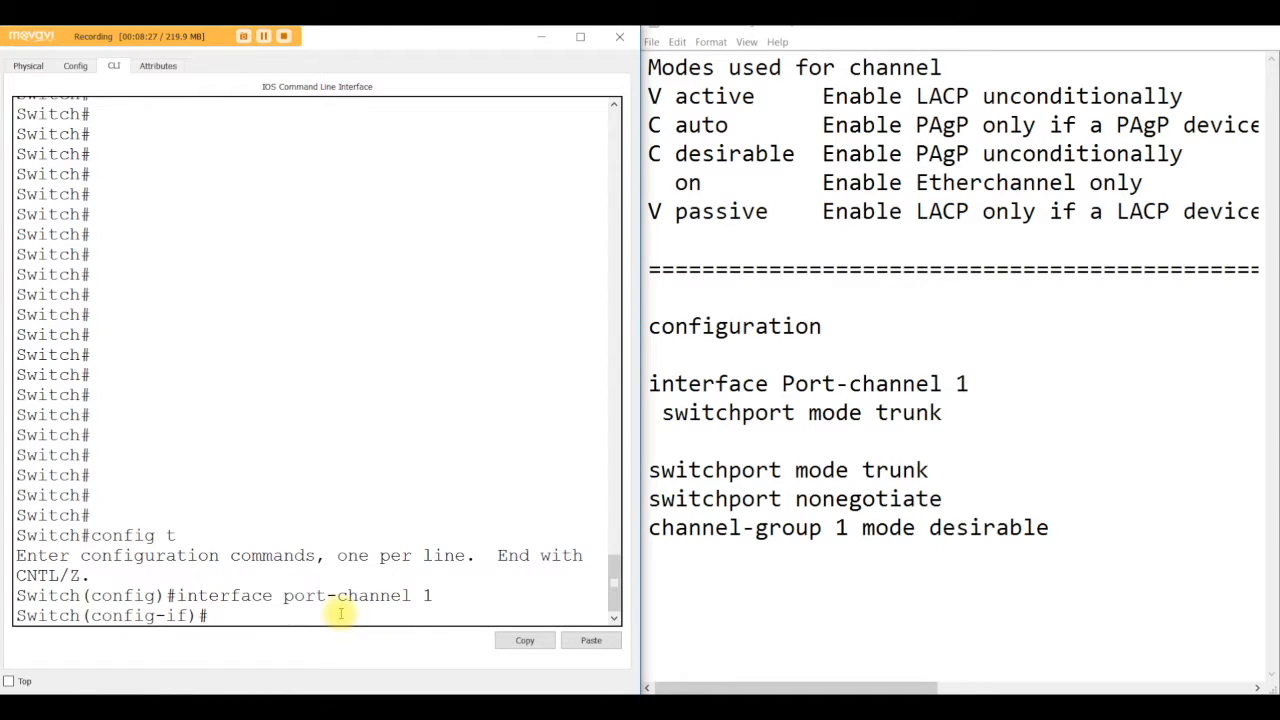
Step: Set Switch3's port-channel 1 to switchport mode trunk
type("sw")
key("Tab")
type("m")
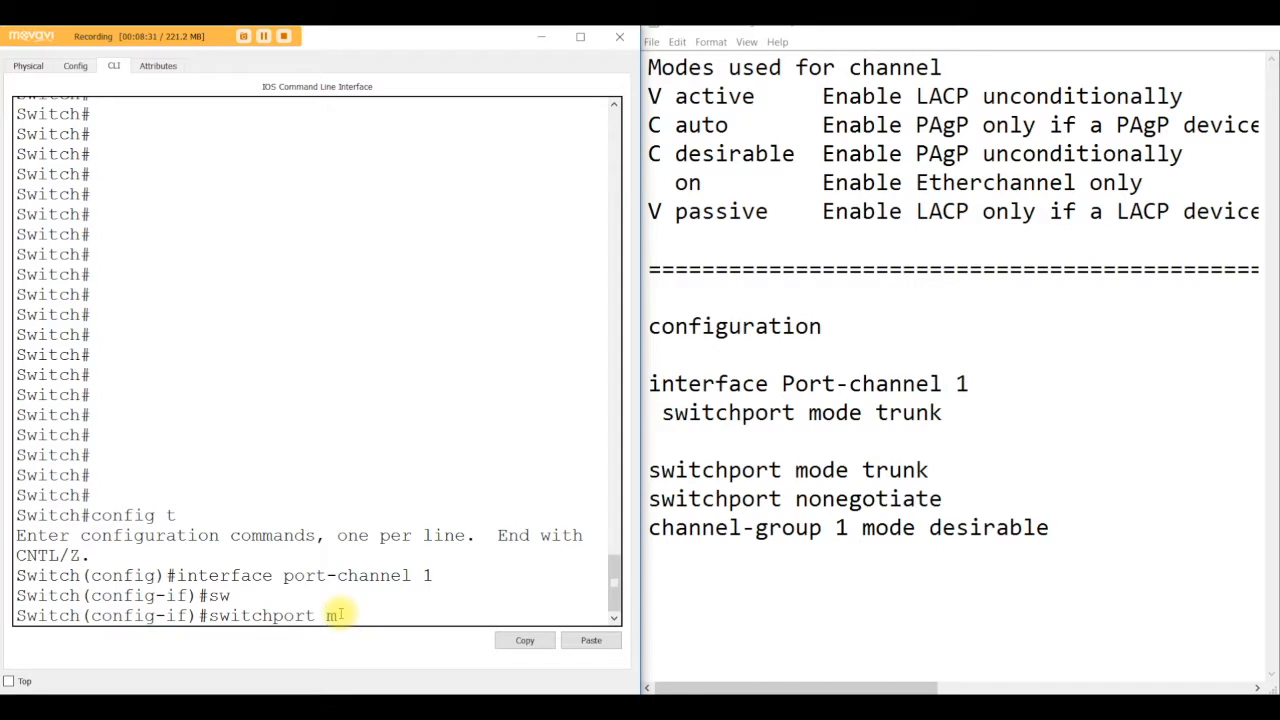
key("Tab")
type("t")
key("Tab")
key("Return")
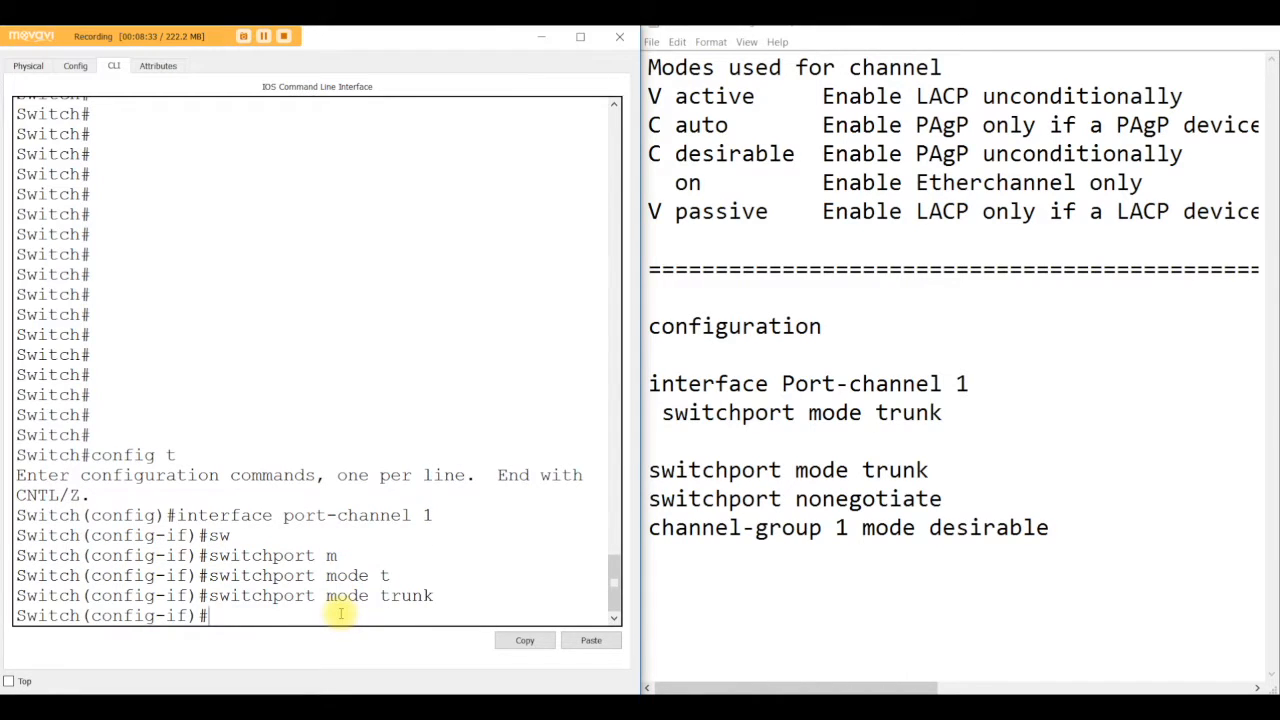
key("Return")
key("Return")
key("Return")
type("in")
key("BackSpace")
key("BackSpace")
key("Up")
key("Up")
key("Down")
key("Down")
type("do wr")
key("BackSpace")
key("BackSpace")
key("BackSpace")
key("BackSpace")
key("BackSpace")
Step: Select interface range f0/20-22 on Switch3
type("i")
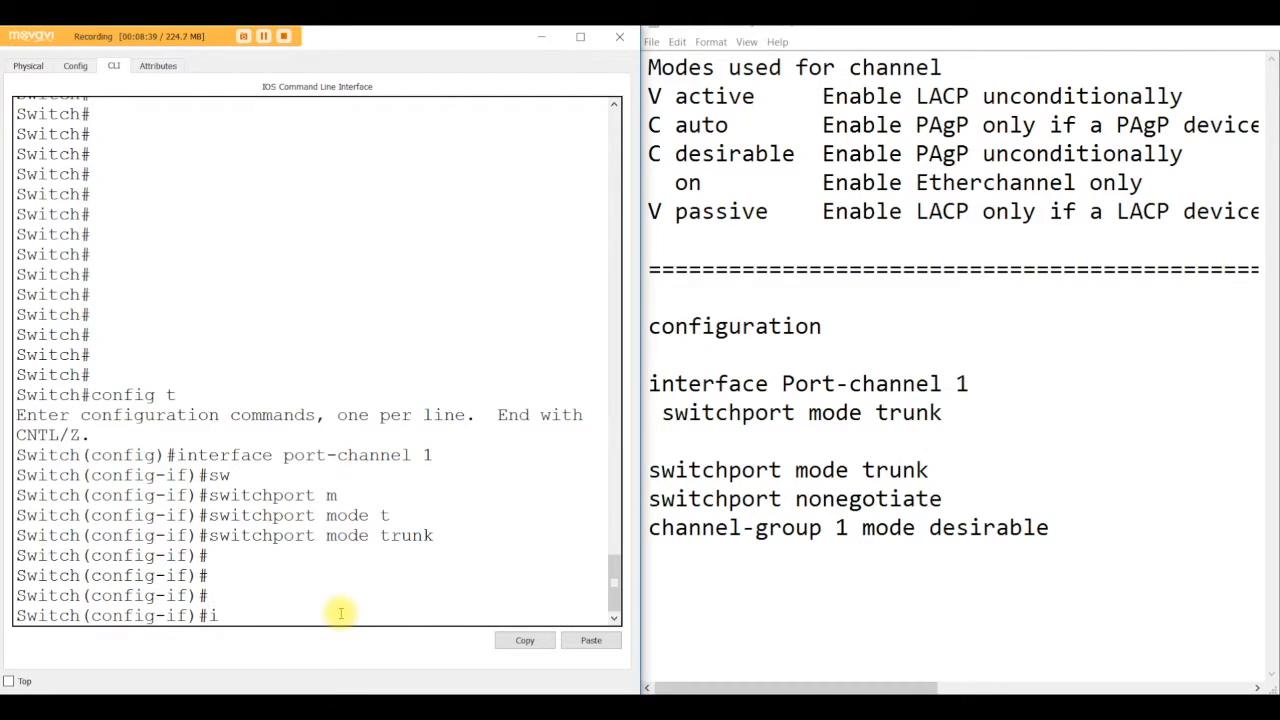
type("nt range f0/20-22")
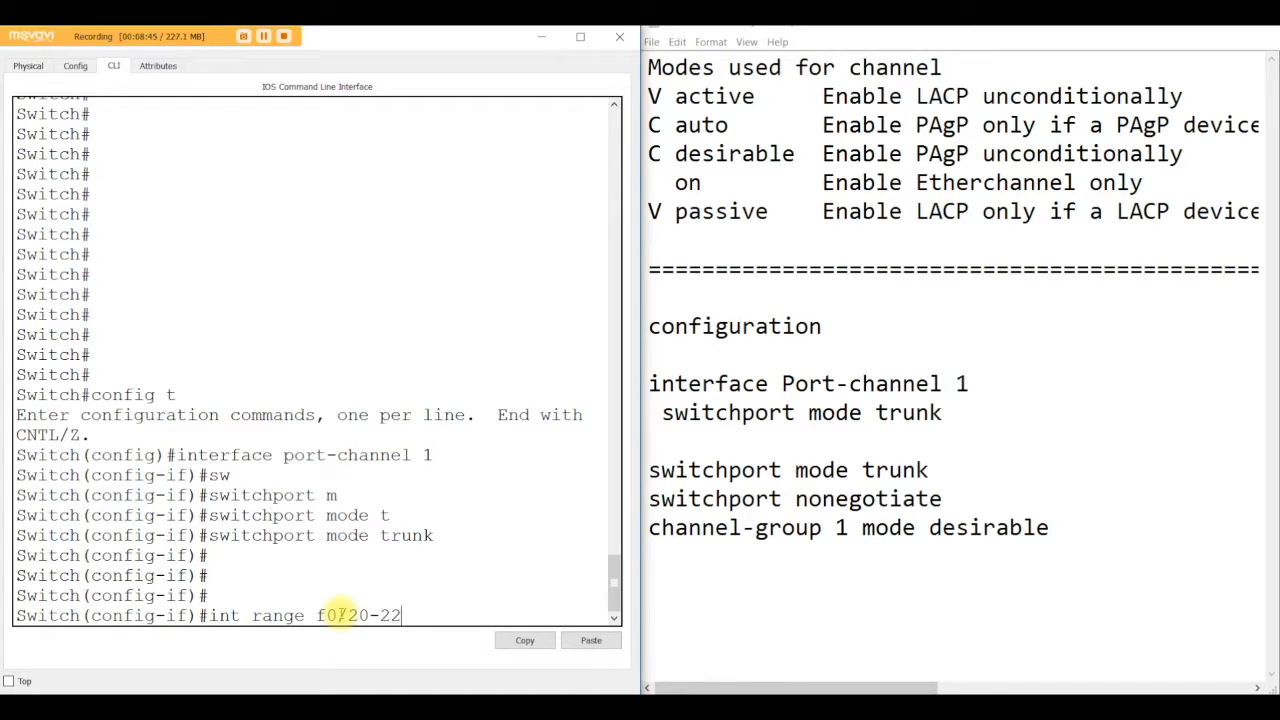
key("Return")
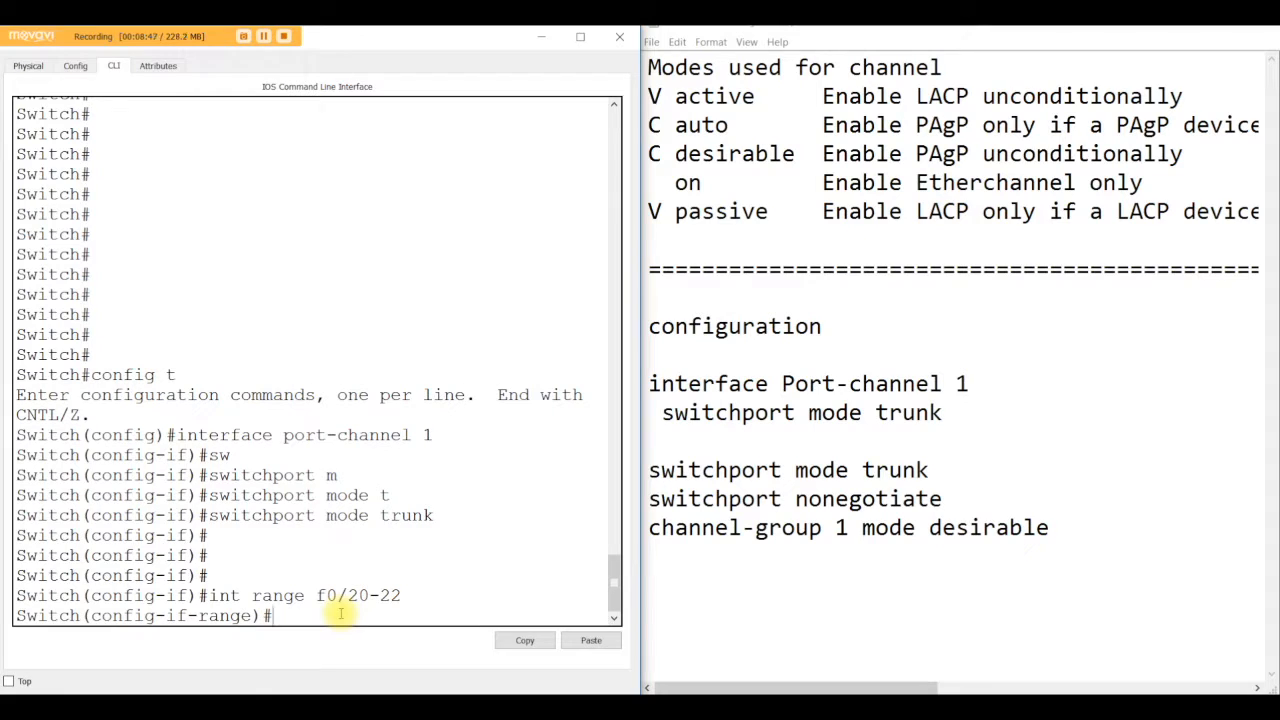
Step: Set the f0/20-22 range on Switch3 to switchport mode trunk
type("swit")
key("Tab")
type("m")
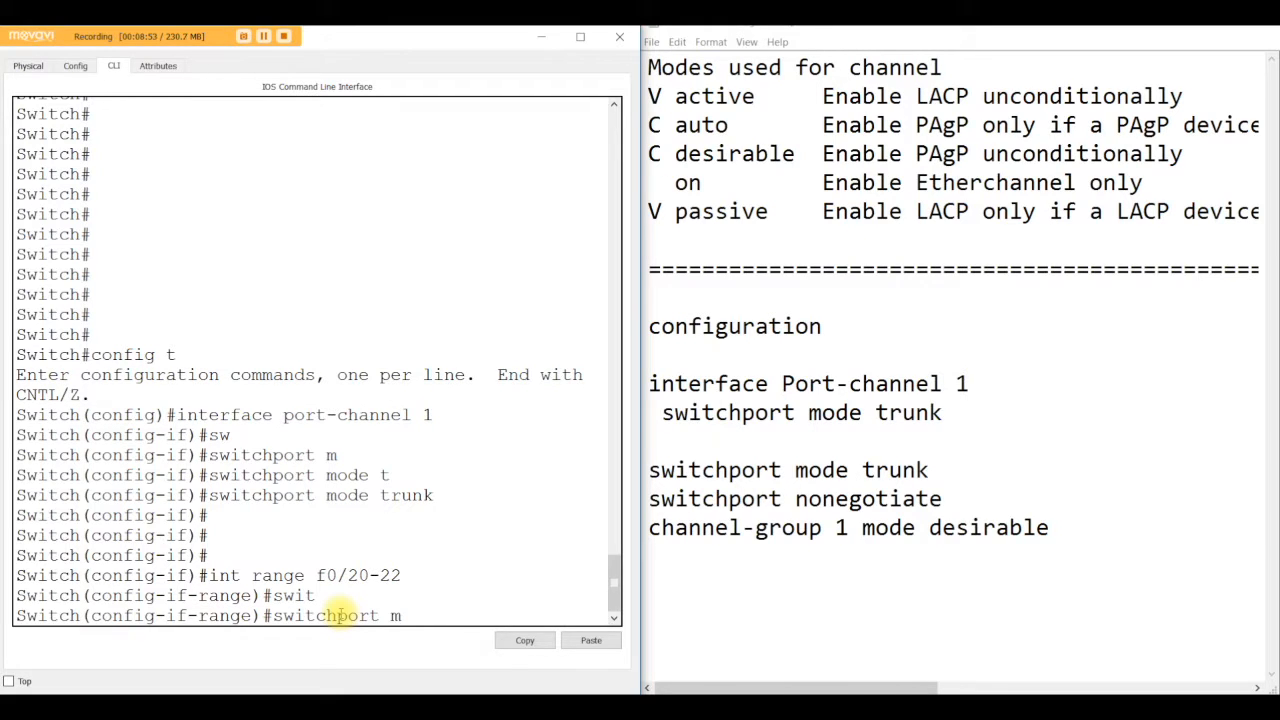
key("Tab")
type("t")
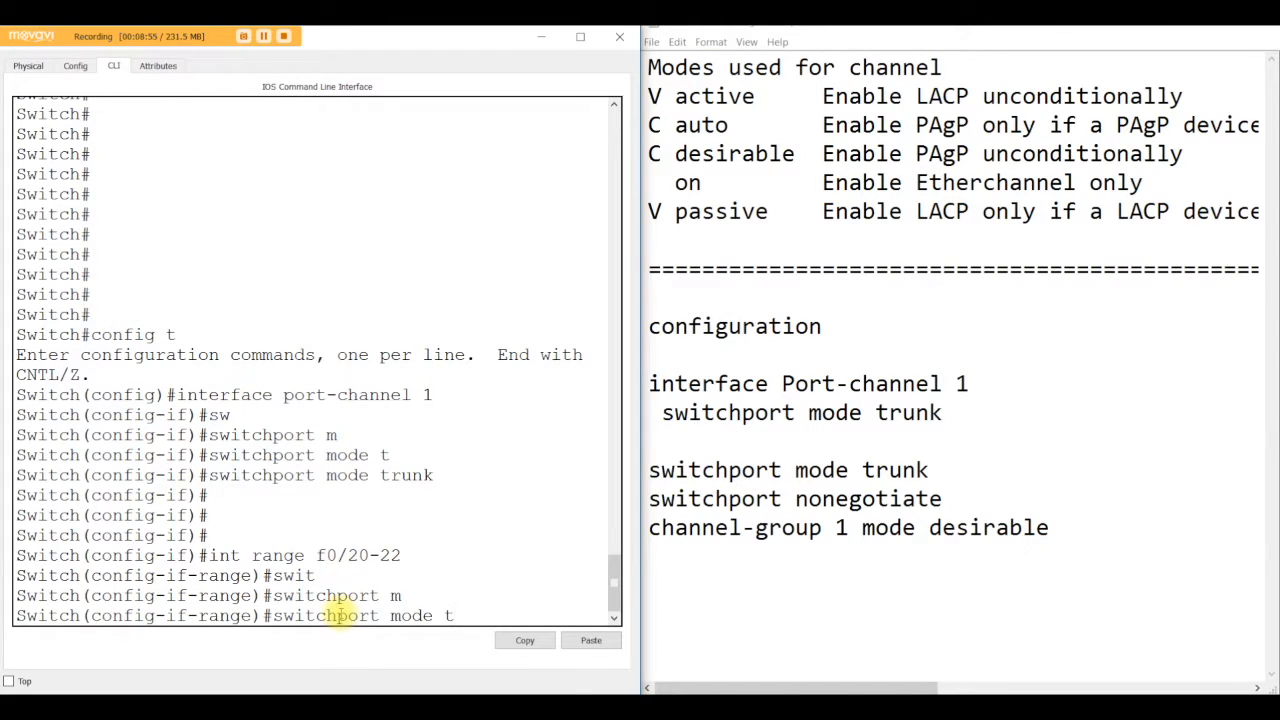
key("Tab")
key("Return")
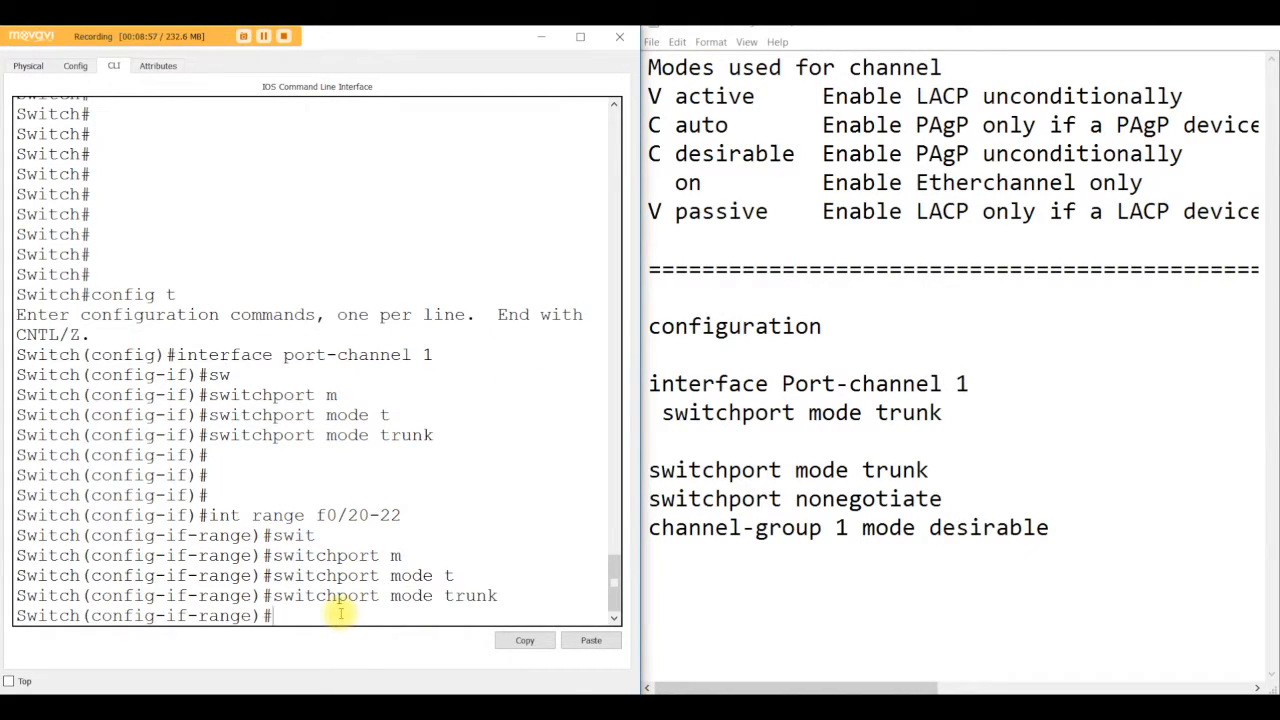
Step: Apply switchport nonegotiate to the f0/20-22 range on Switch3
type("swi")
key("Tab")
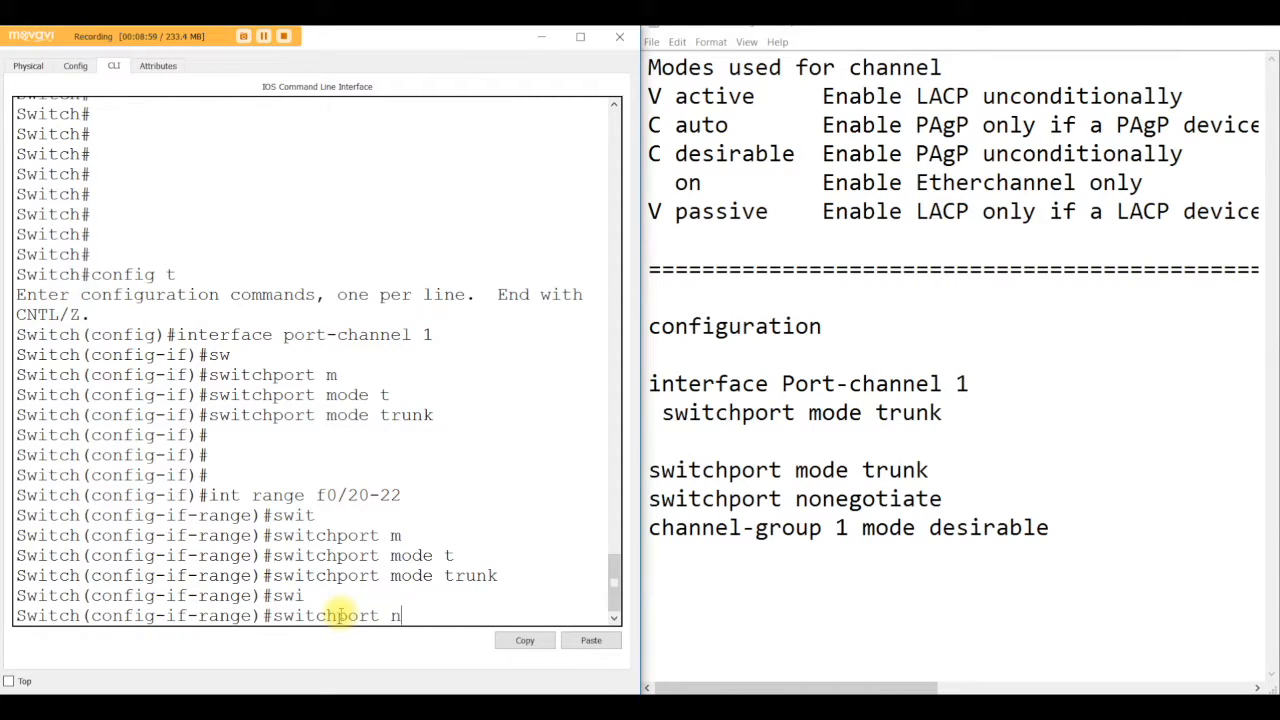
type("no")
key("Tab")
key("Return")
Step: Add the f0/20-22 range to channel-group 1 with mode auto on Switch3
type("ch")
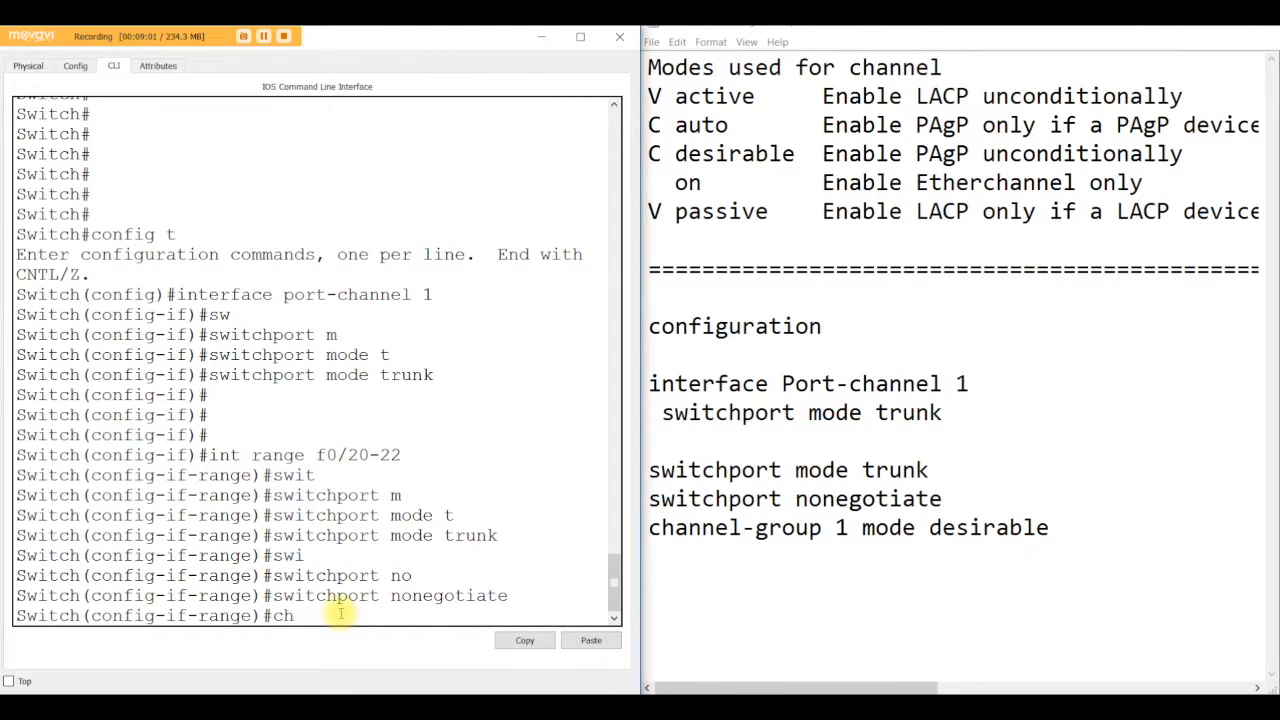
type("annel-group 1 mode")
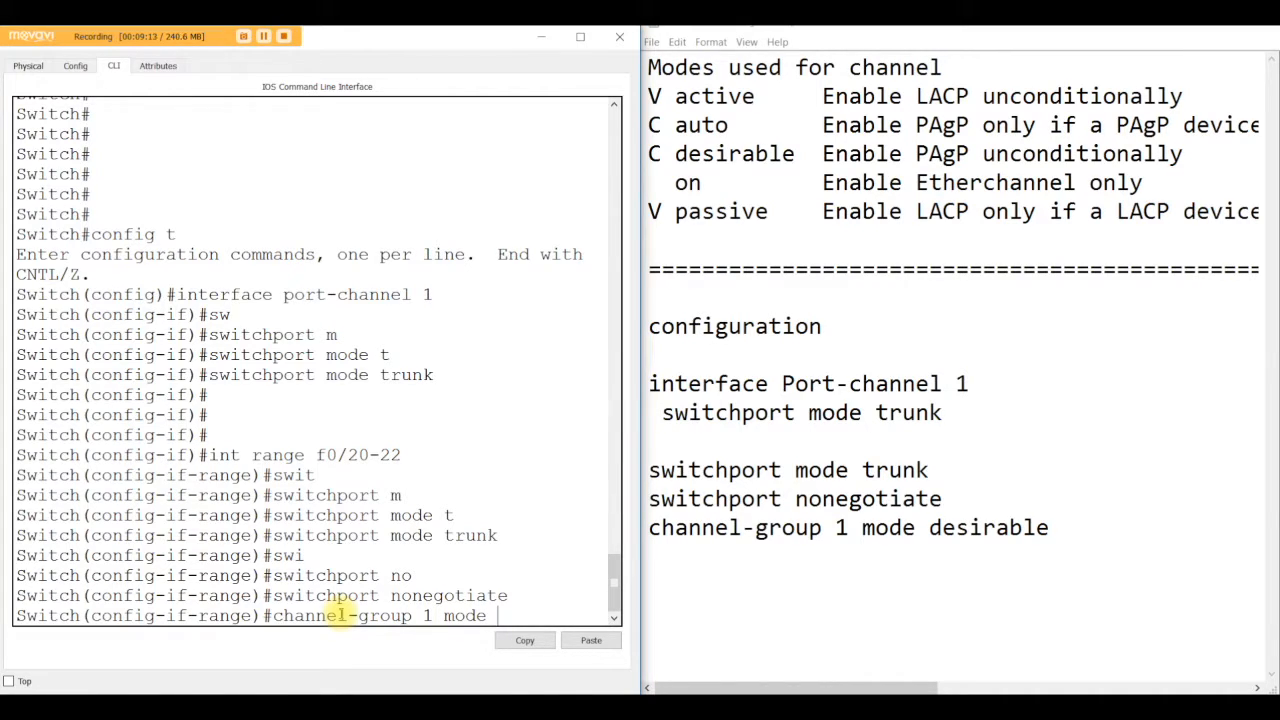
type(" auot")
key("BackSpace")
key("BackSpace")
type("to")
key("Return")
Step: Save Switch3's running configuration with do wr
type("dow r")
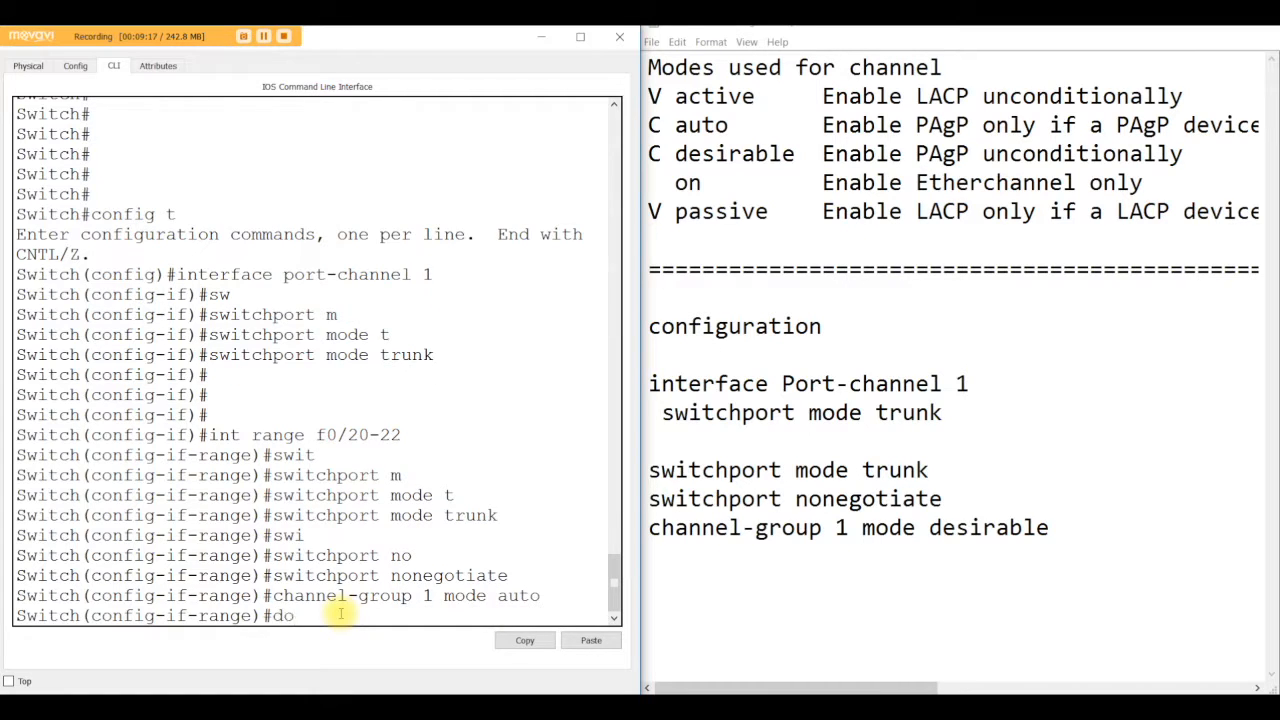
key("Return")
type("do wr")
key("Return")
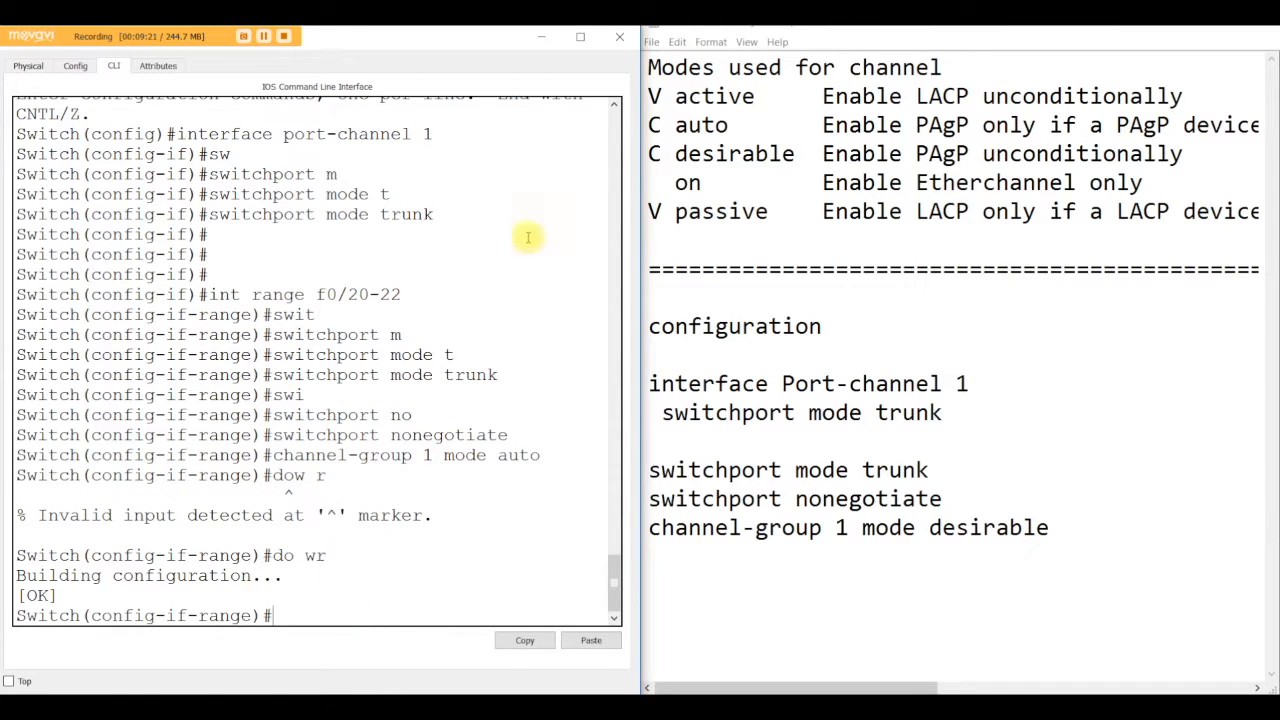
Step: Open Switch2's command line, bring up its f0/20-22 range with no shut, and leave configuration mode
left_click(540, 38)
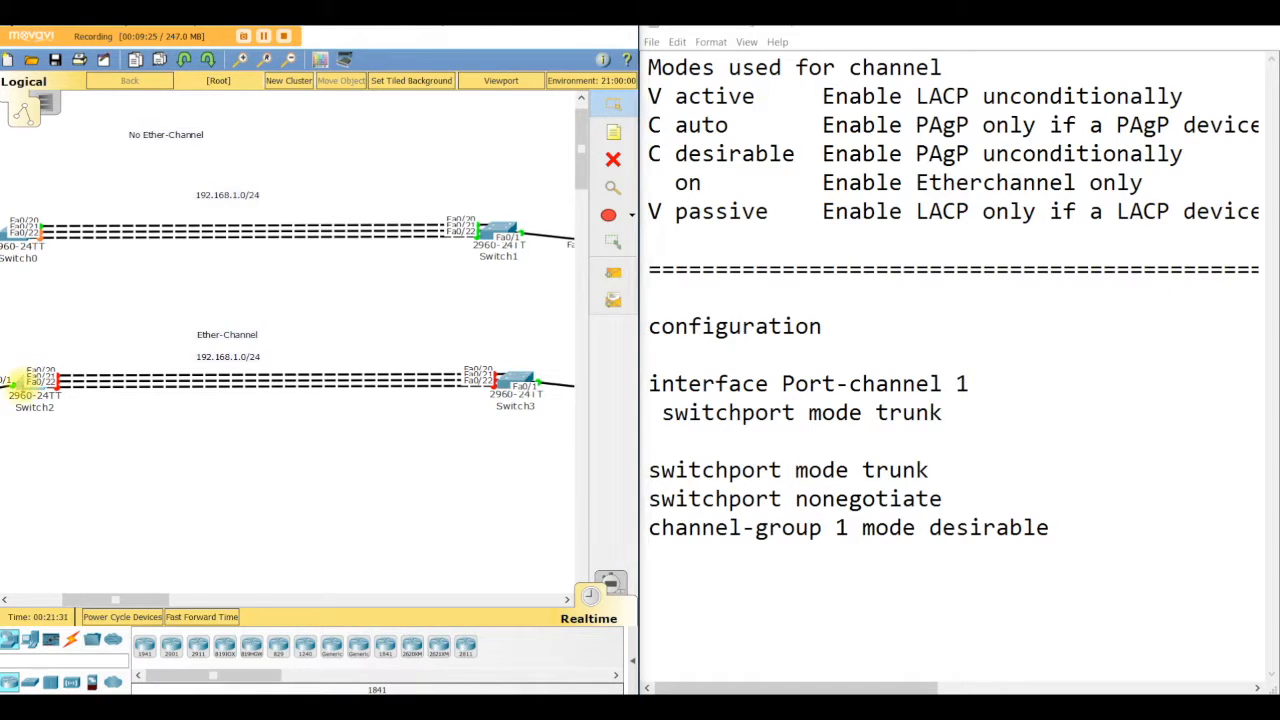
left_click(28, 390)
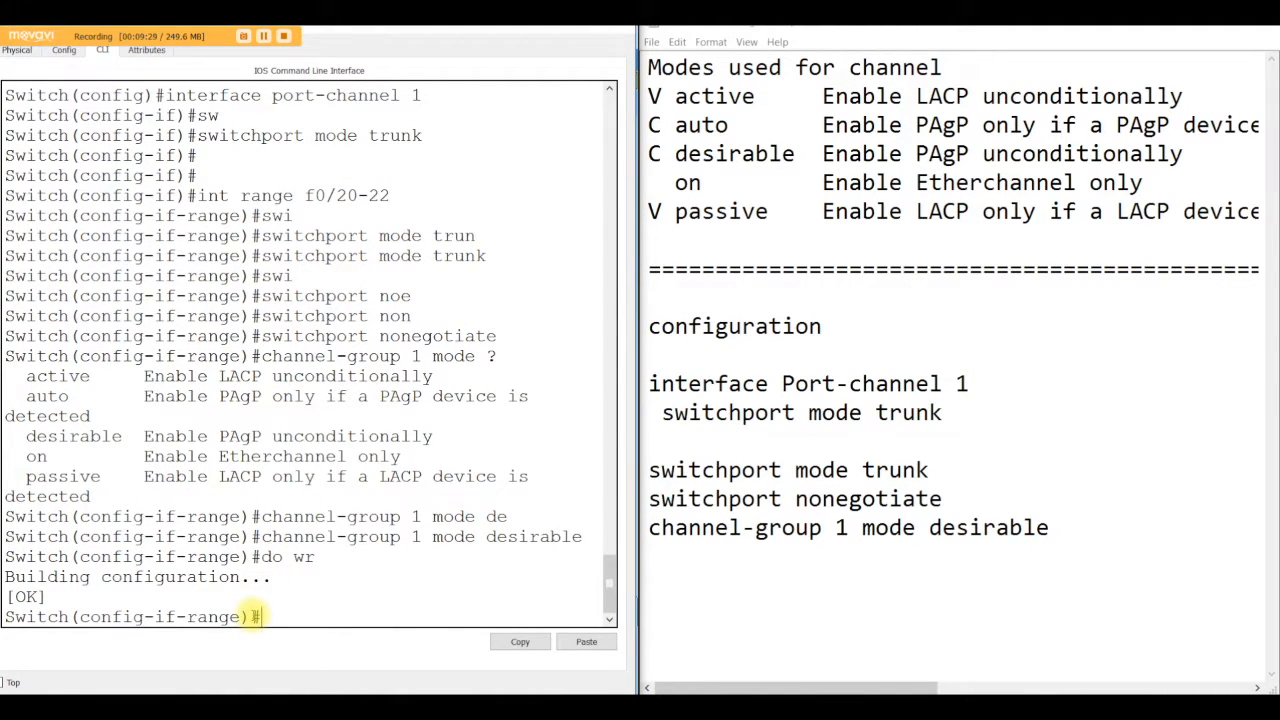
type("no shut")
key("Return")
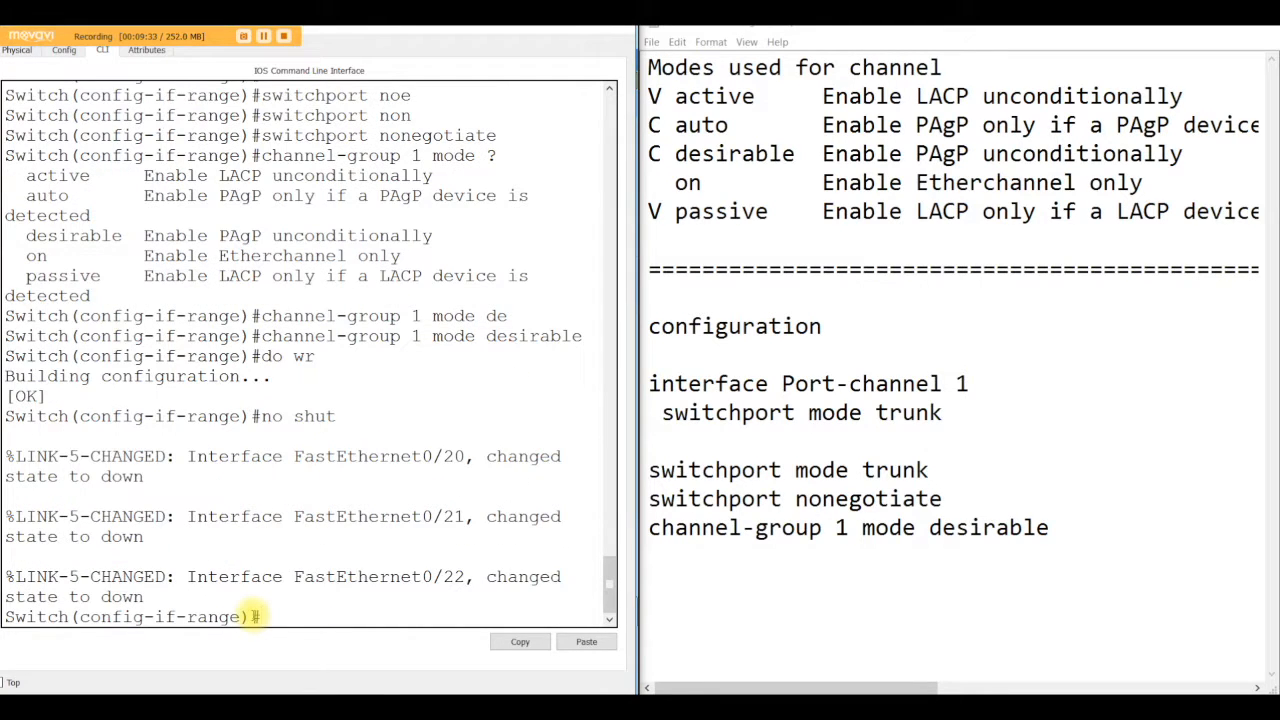
key("Return")
key("Return")
key("Return")
key("Return")
key("ctrl+z")
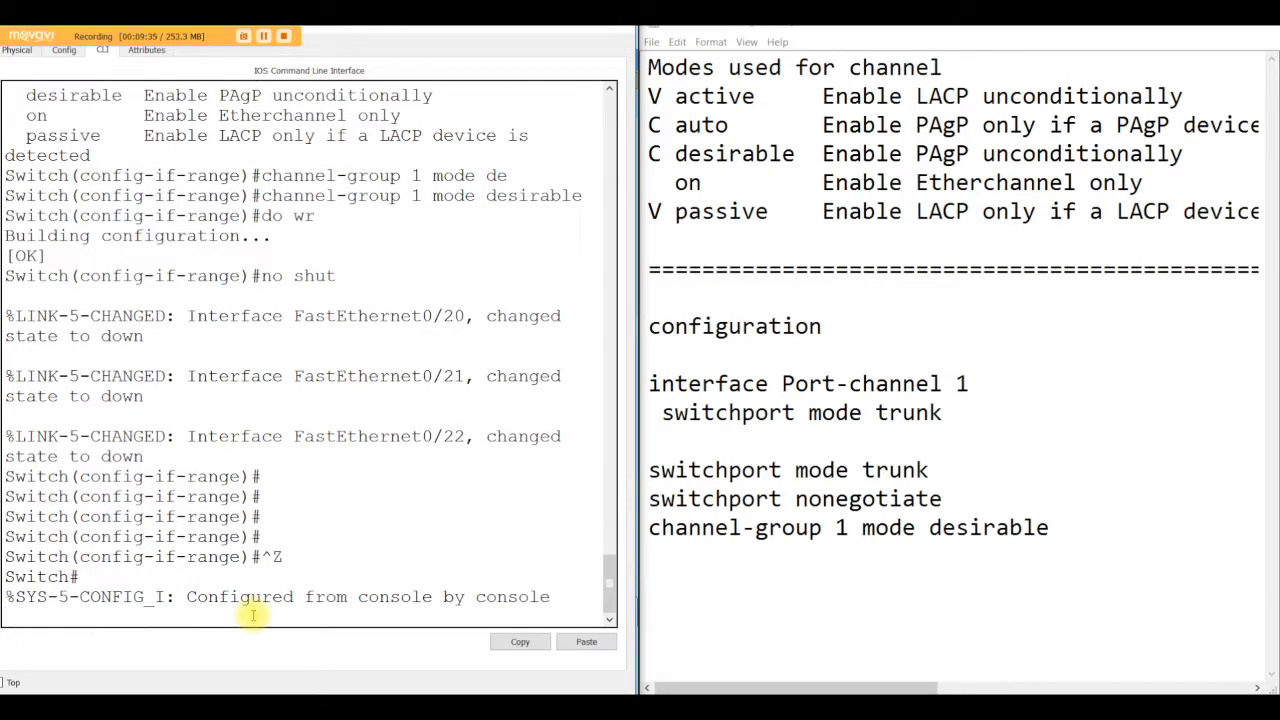
key("Return")
key("Return")
key("Return")
key("Return")
key("Return")
key("Return")
key("Return")
key("Return")
key("Return")
key("Return")
key("Return")
key("Return")
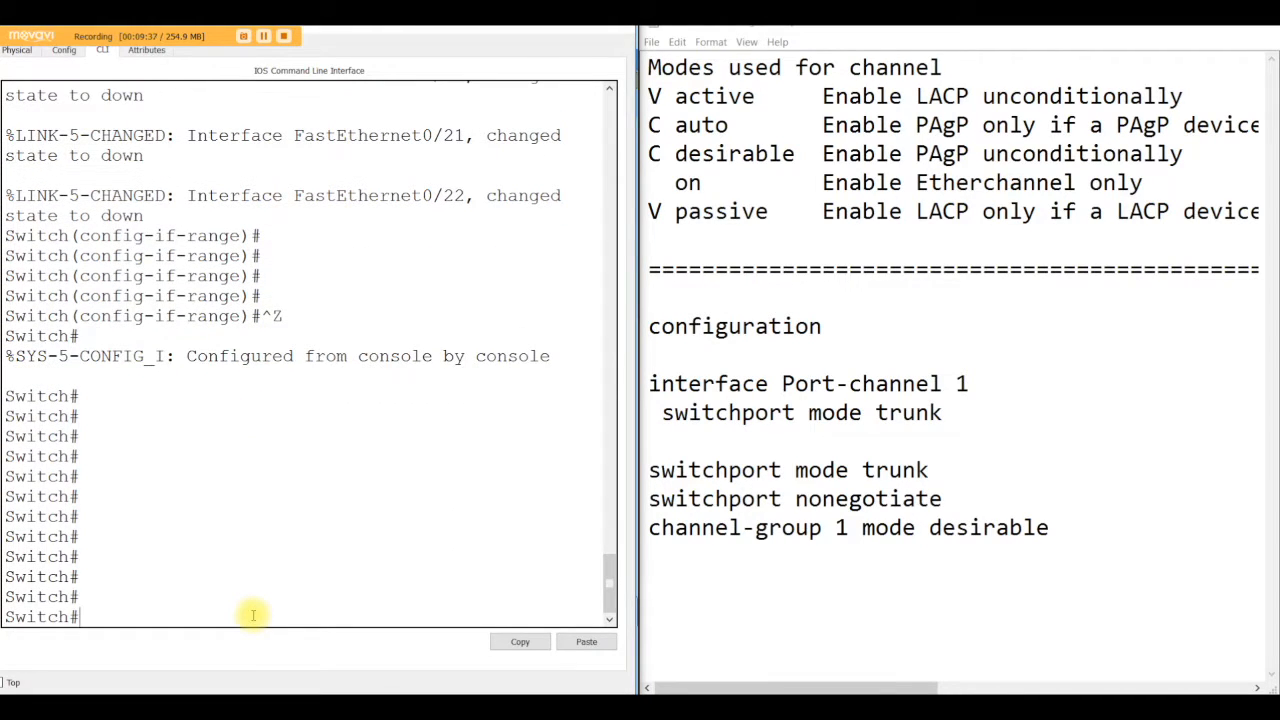
Step: Open Switch3's command line, bring up its f0/20-22 range with no shut, and leave configuration mode
left_click(548, 29)
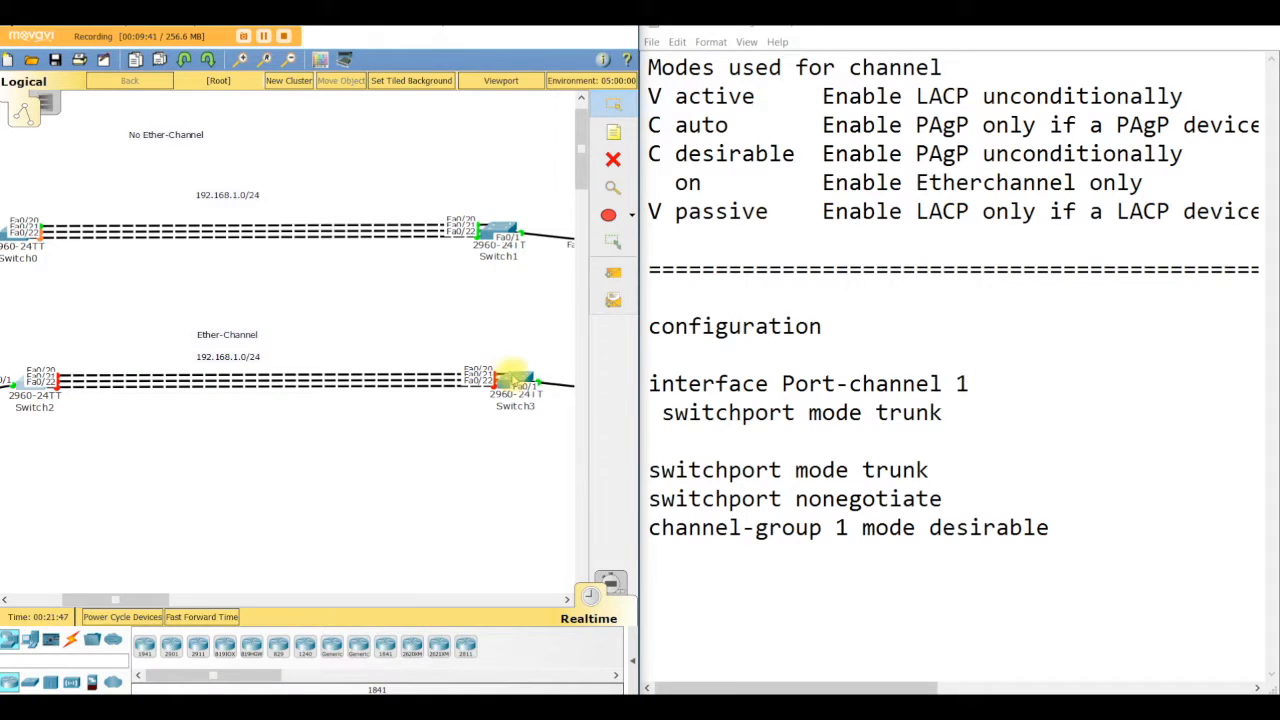
left_click(513, 380)
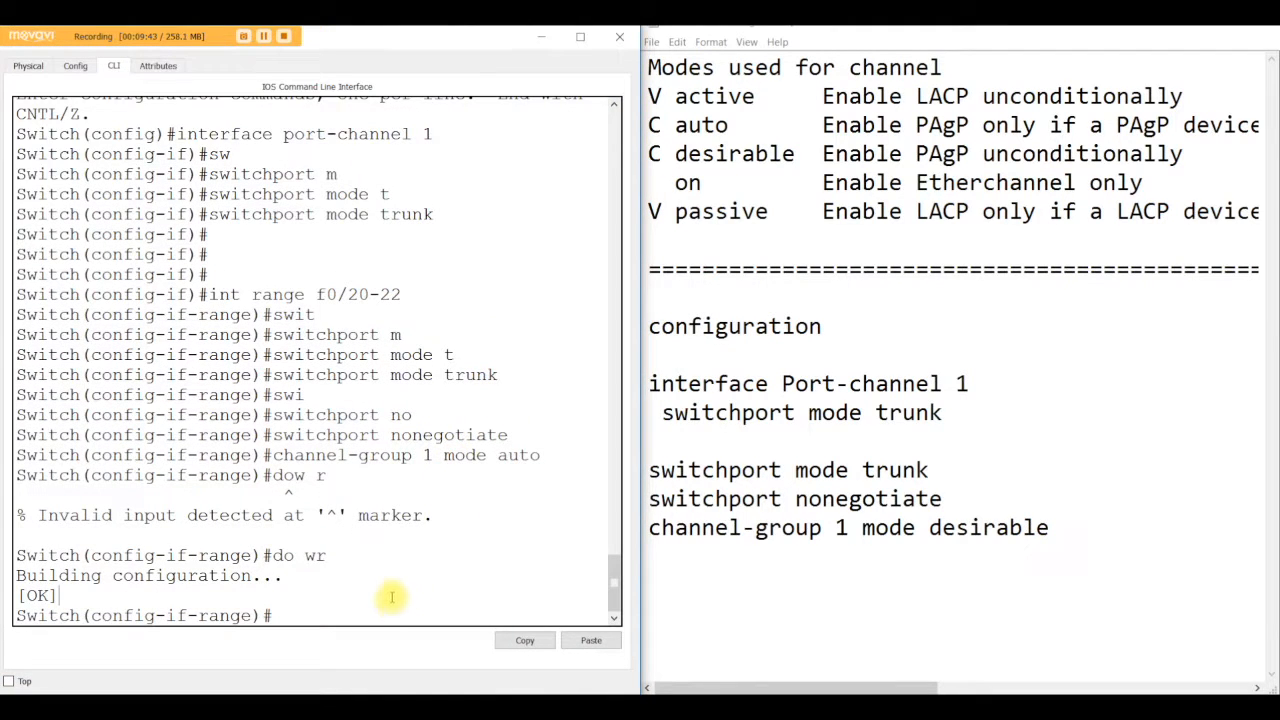
type("no shut")
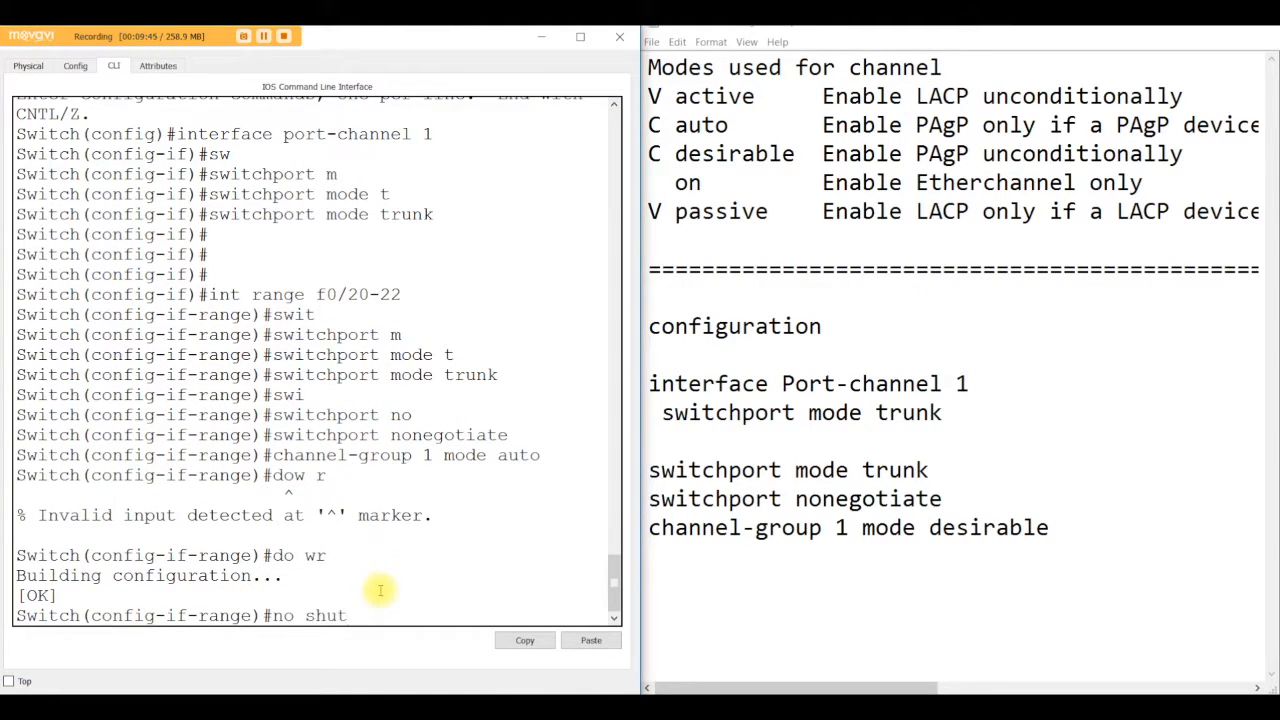
key("Return")
key("Return")
key("Return")
key("Return")
key("Return")
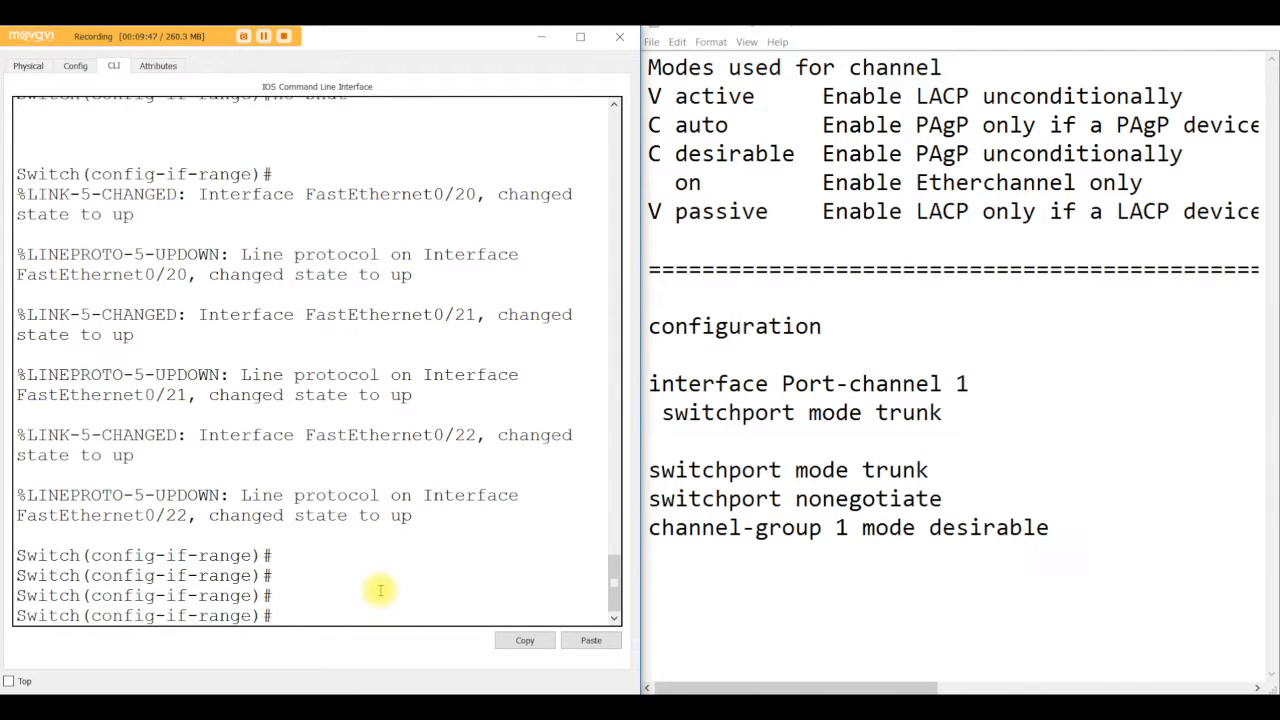
key("ctrl+z")
key("Return")
key("Return")
key("Return")
key("Return")
key("Return")
key("Return")
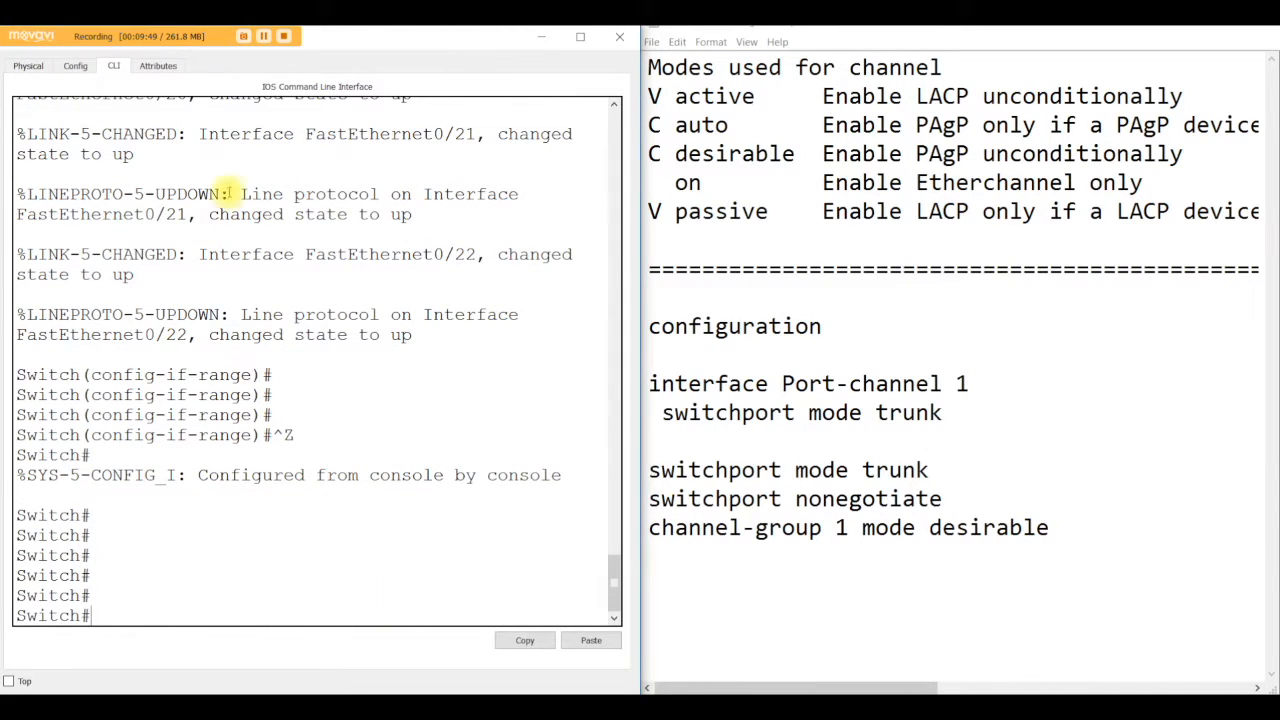
Step: Close the command line window and fast-forward the simulation time
left_click(541, 37)
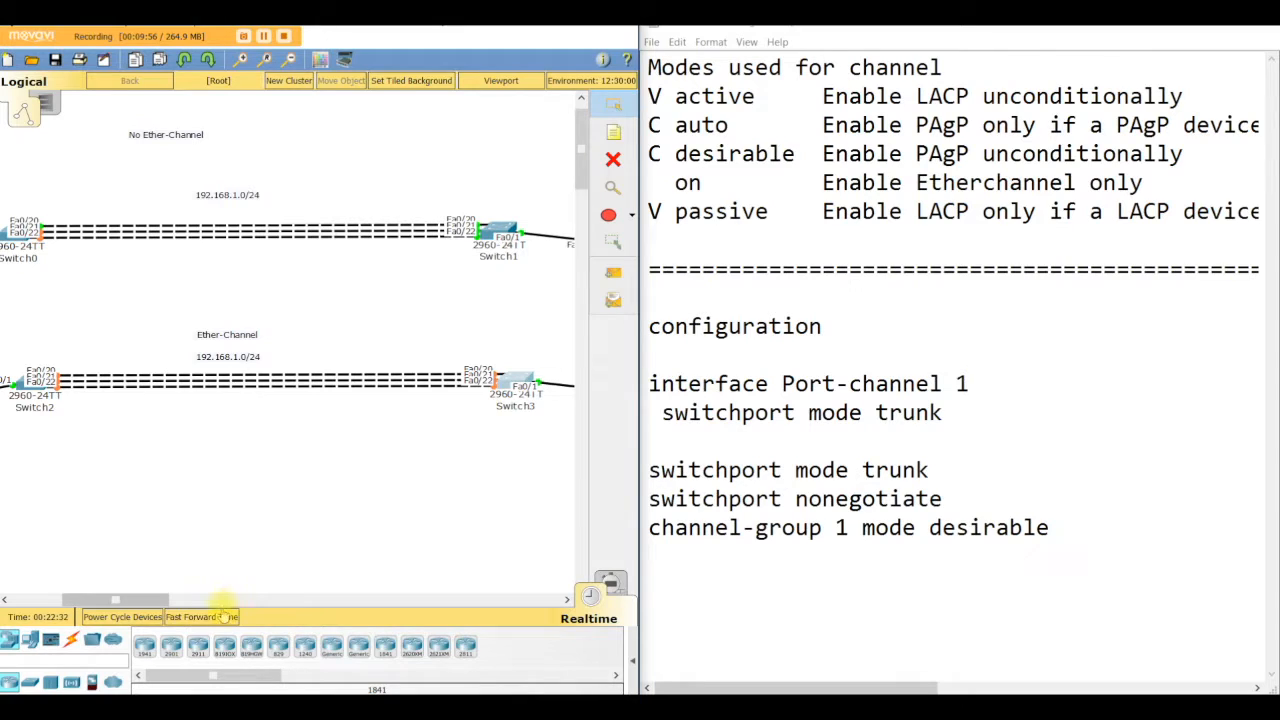
left_click(203, 617)
left_click(203, 617)
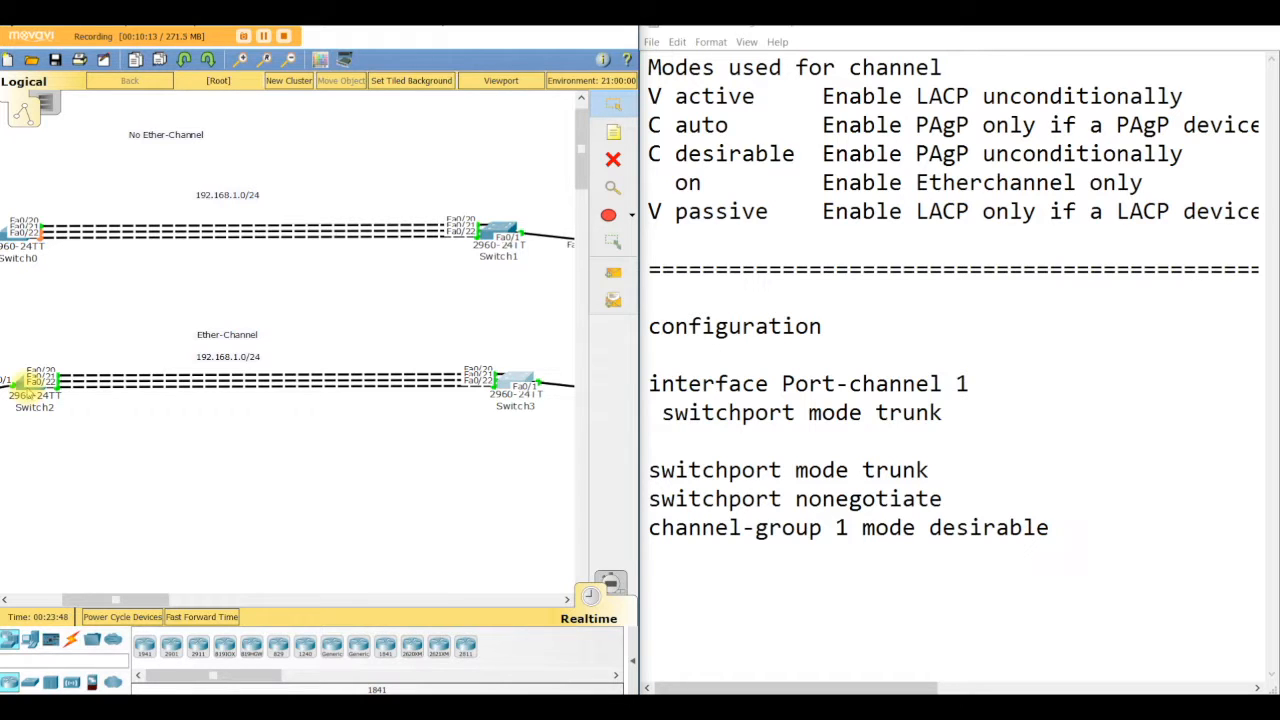
Step: Open Switch2's command line and list the available show commands
left_click(30, 390)
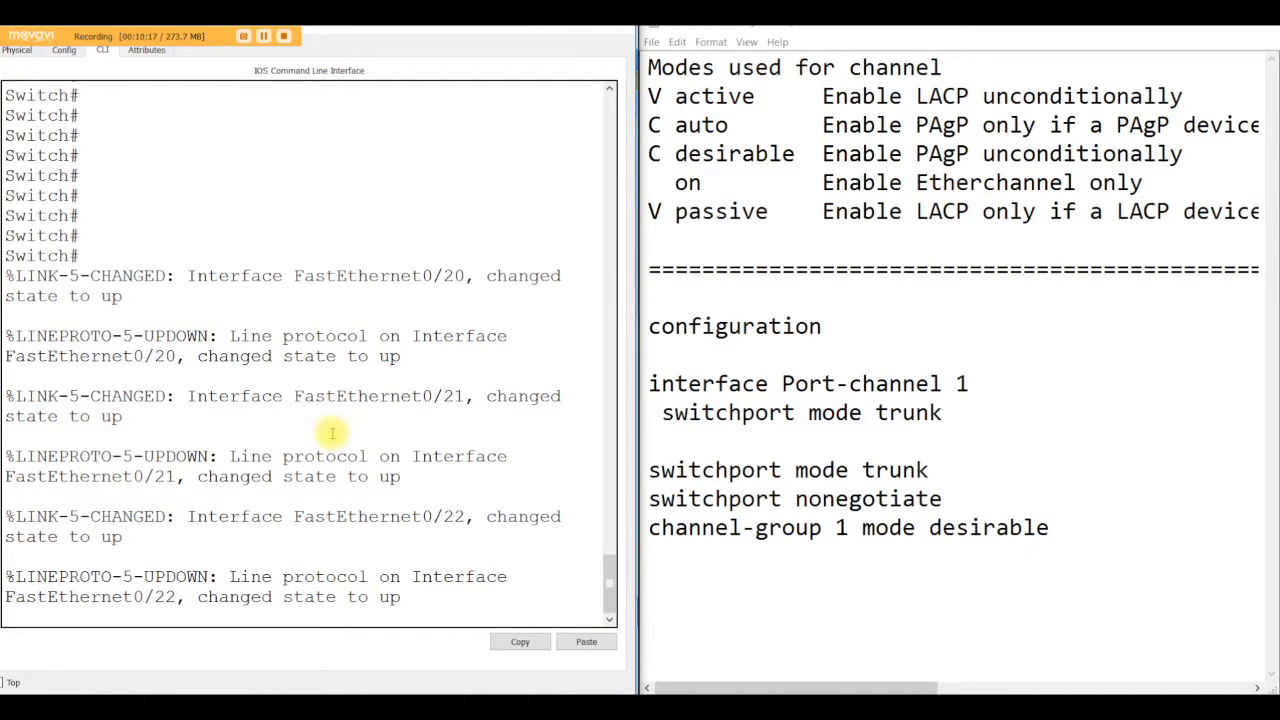
key("Return")
key("Return")
key("Return")
key("Return")
key("Return")
key("Return")
key("Return")
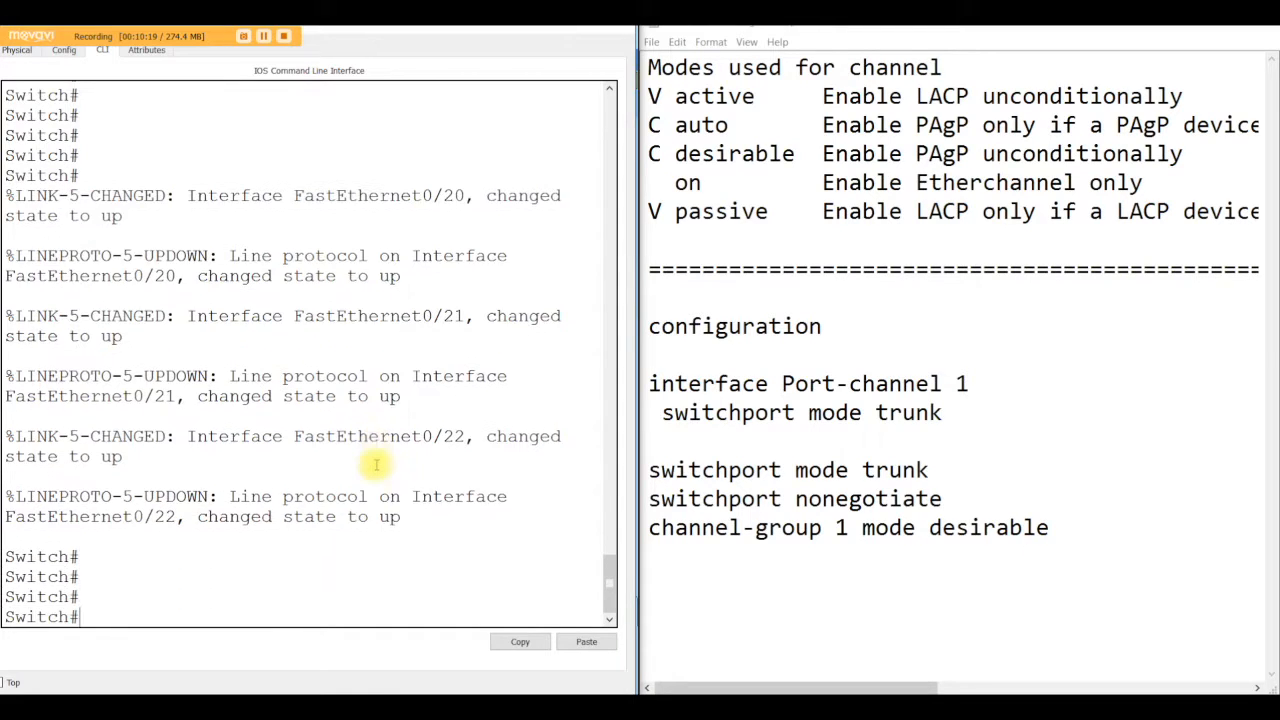
type("sh")
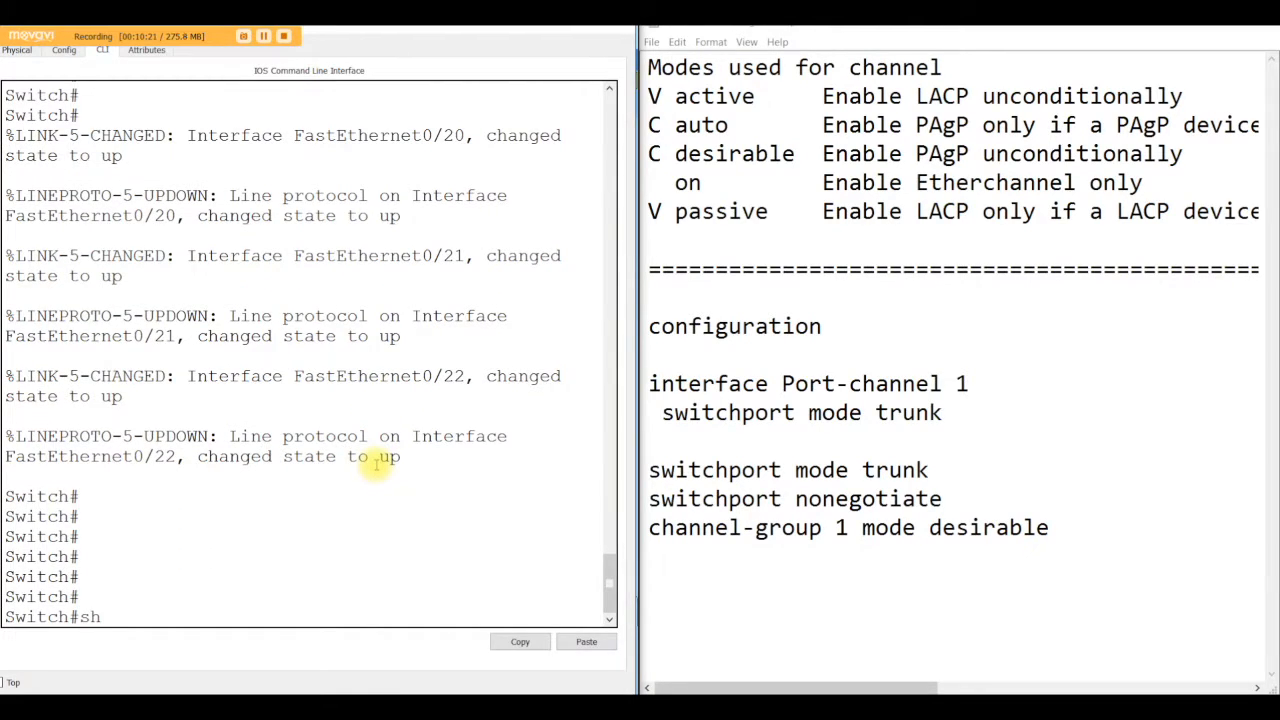
key("super+f")
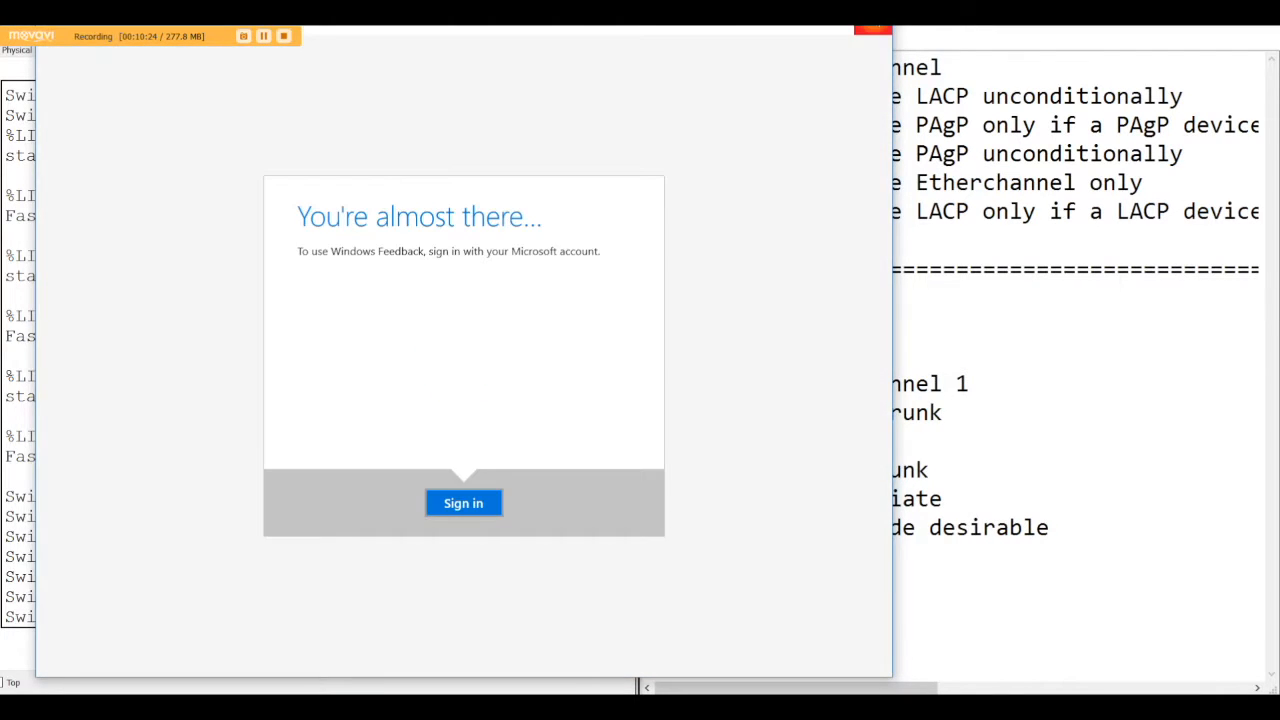
left_click(875, 30)
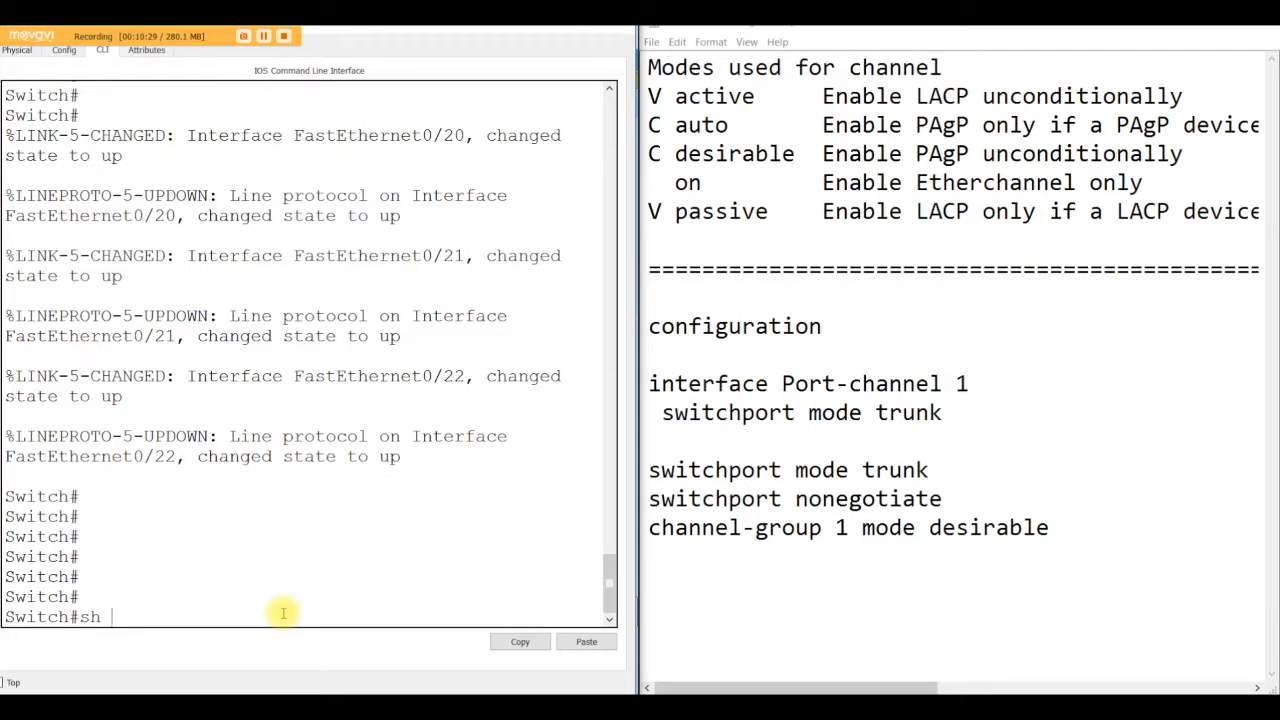
type("?")
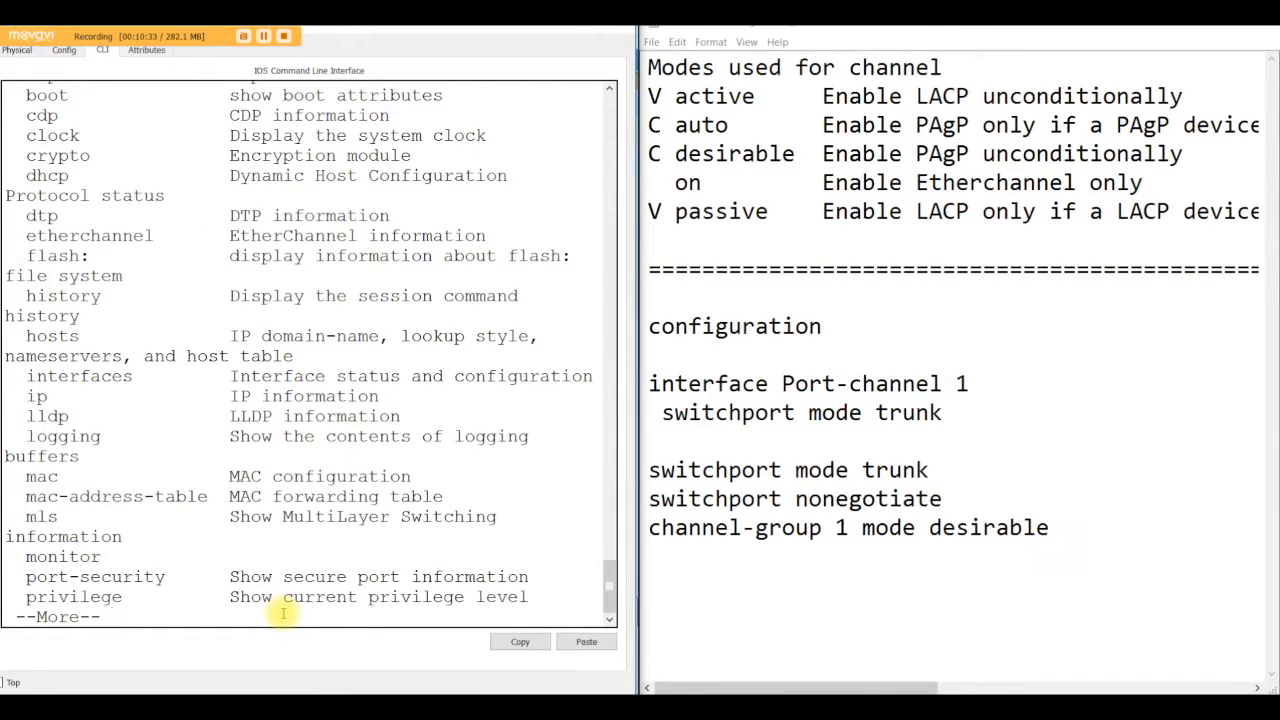
type("qe")
Step: Run show etherchannel on Switch2
key("Tab")
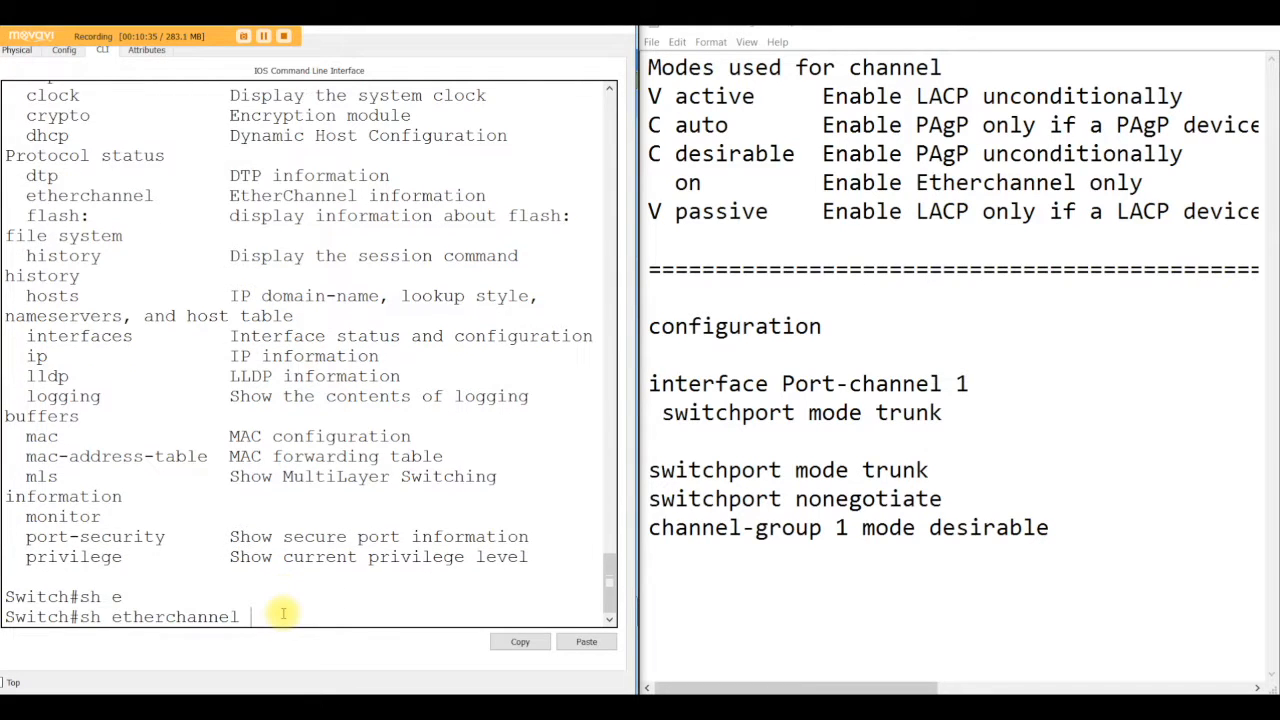
type("?")
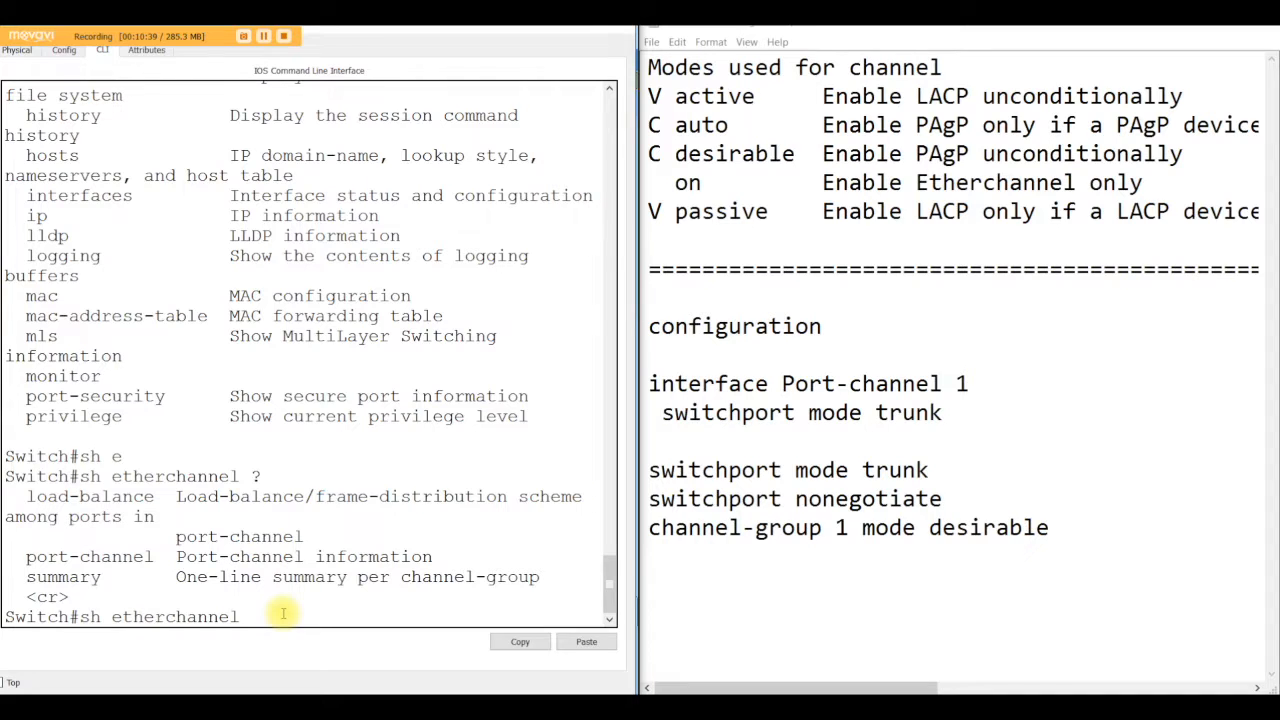
key("Return")
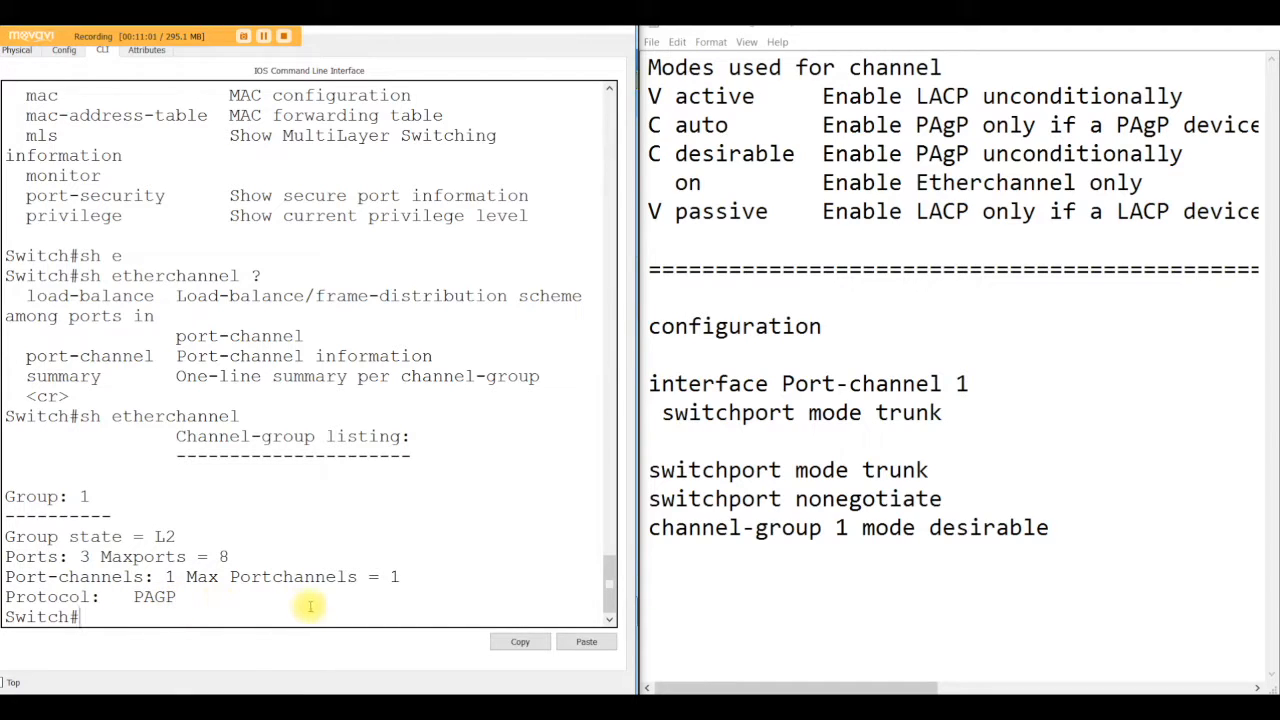
Step: List the options of show etherchannel and widen the command line window
type("sh etherchannel ")
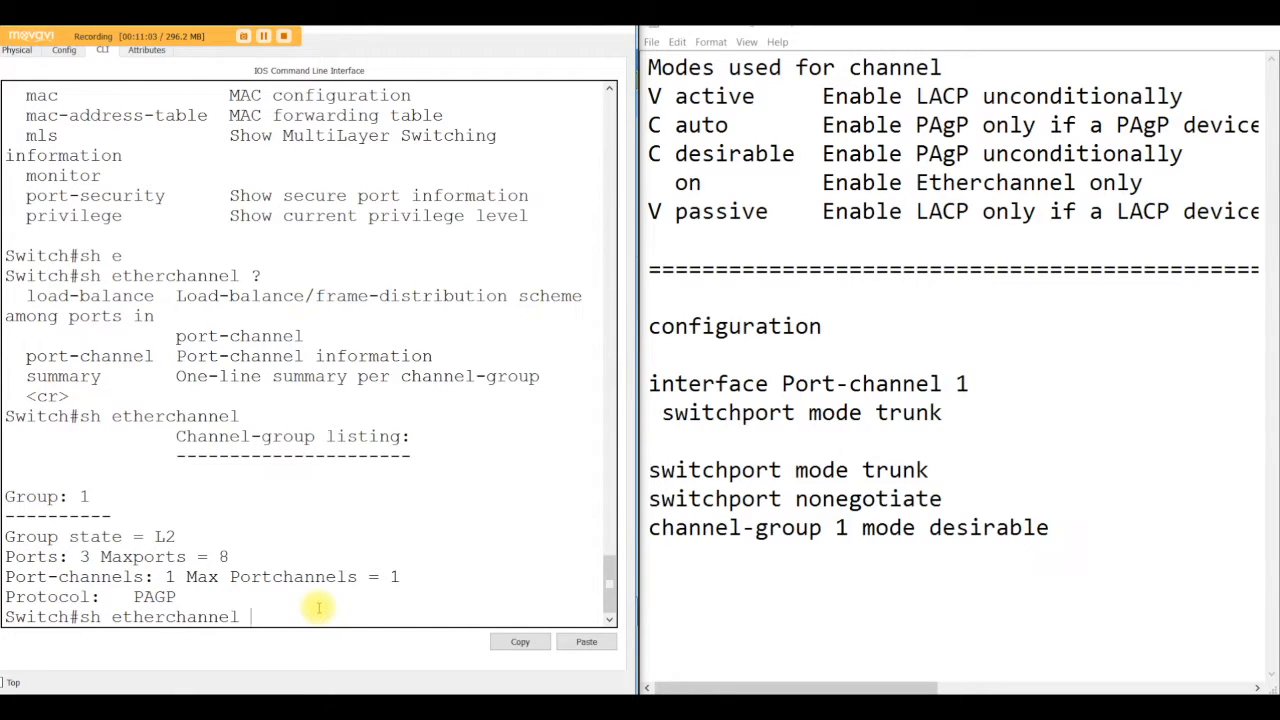
type("?")
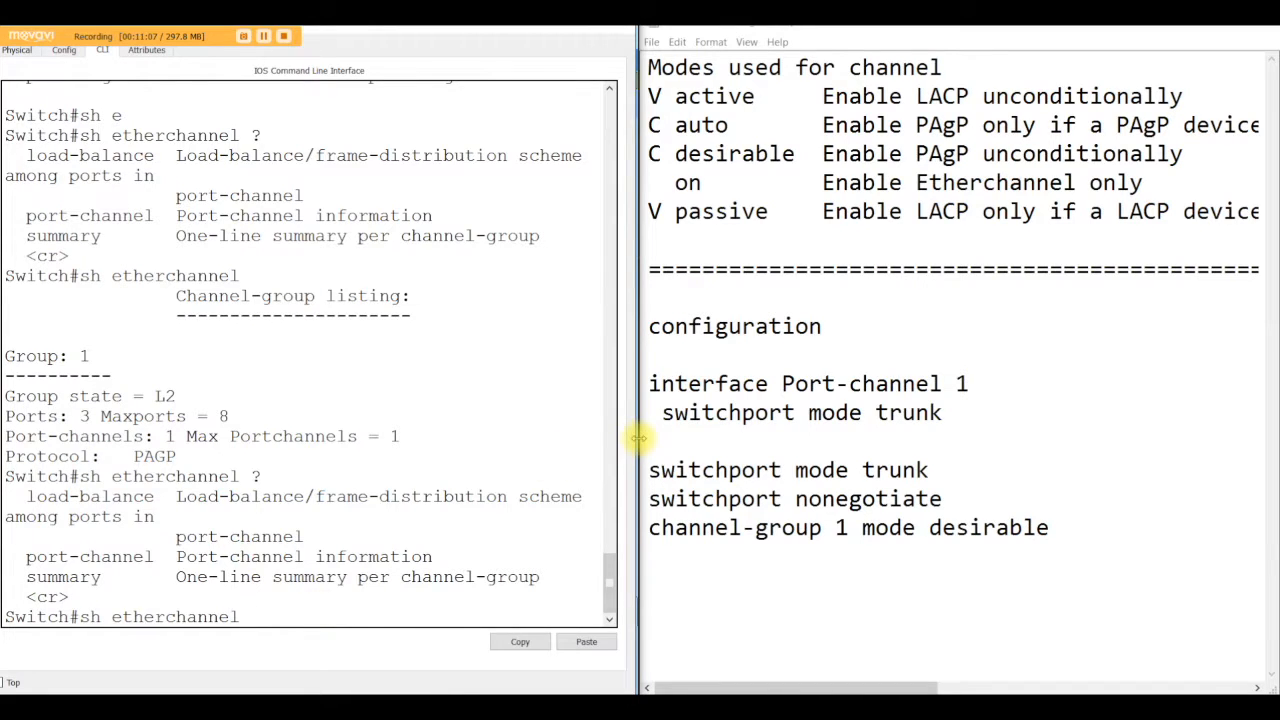
left_click_drag(638, 437, 1094, 475)
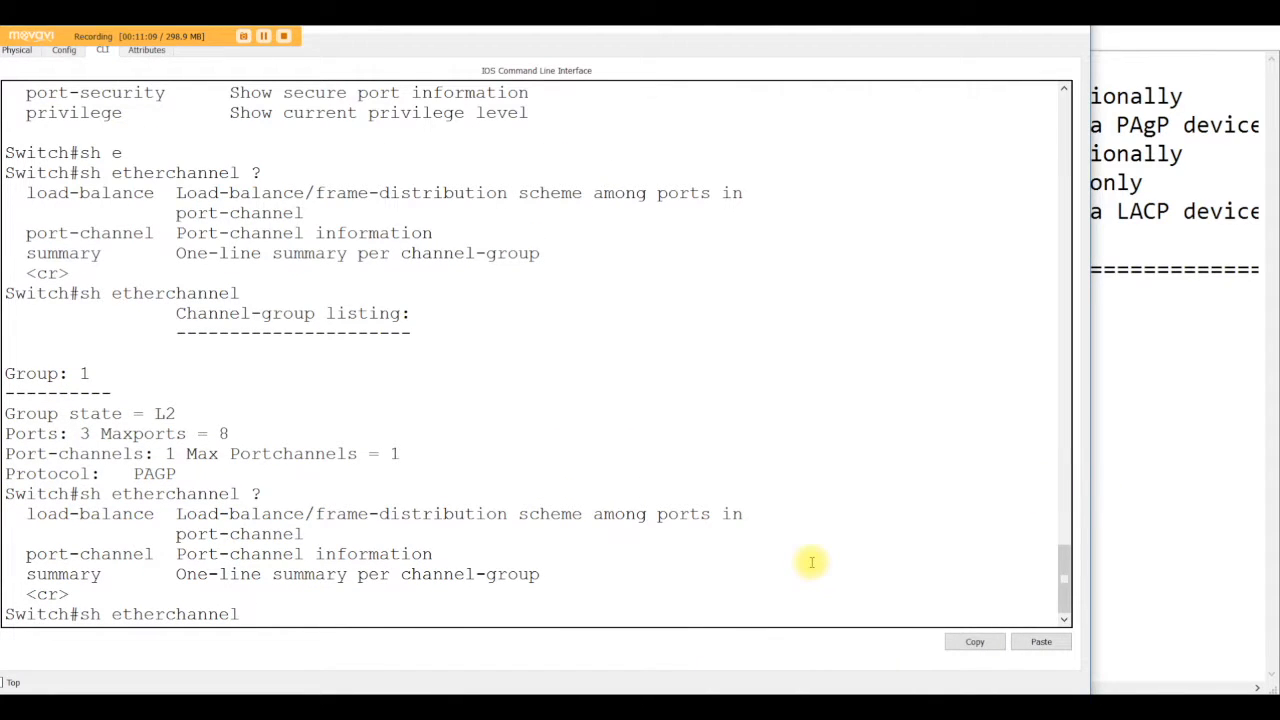
Step: Try show etherchannel port-channel 1, then list the options of the port-channel keyword
type("p")
key("Tab")
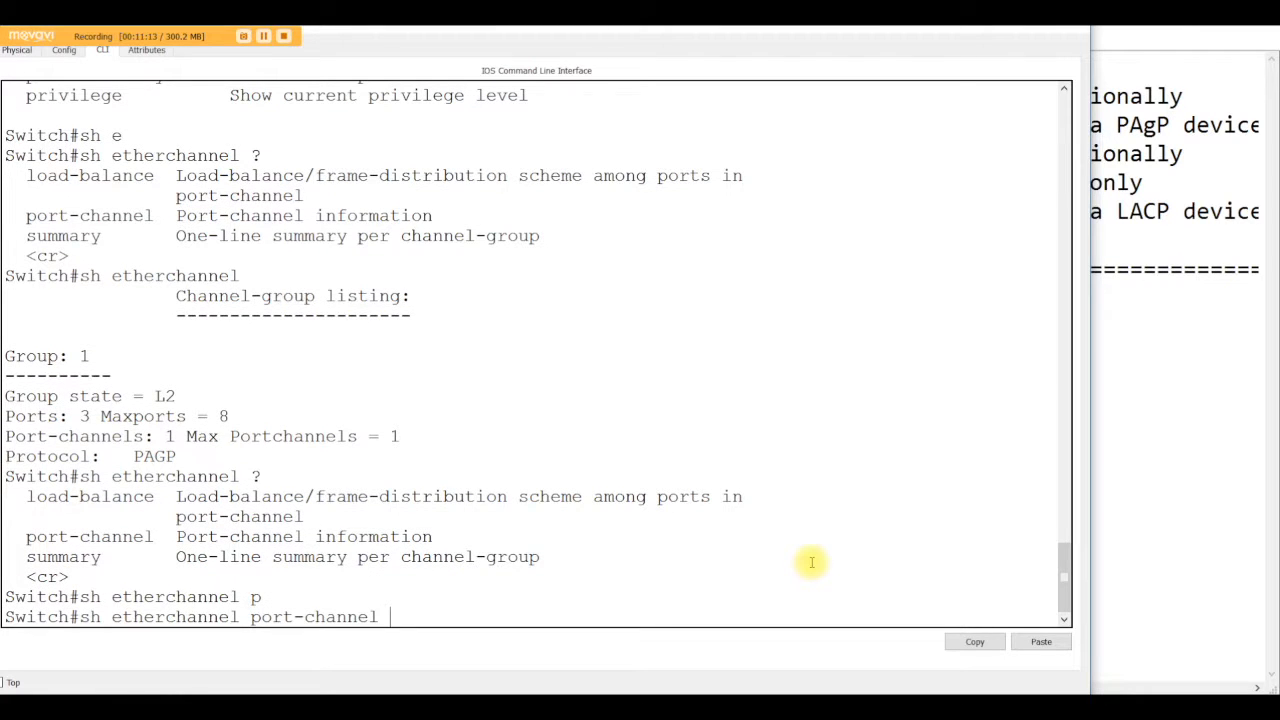
type("1")
key("Return")
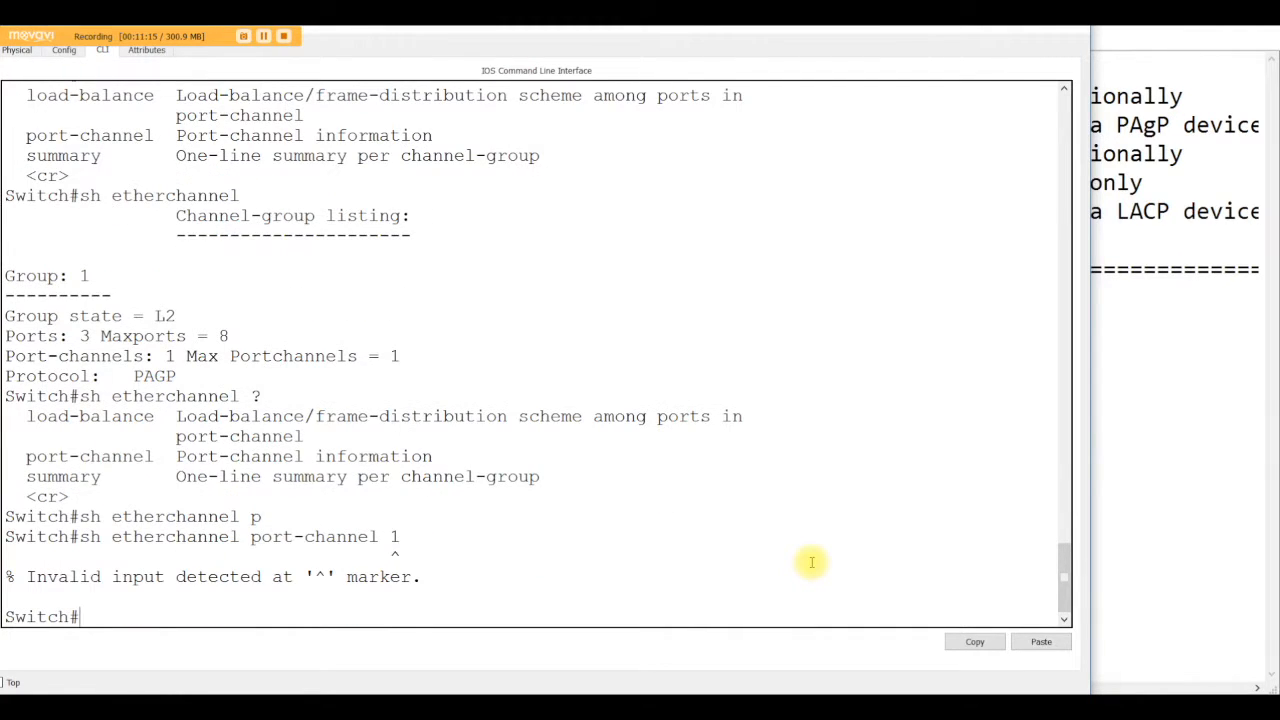
key("Up")
key("BackSpace")
type("?")
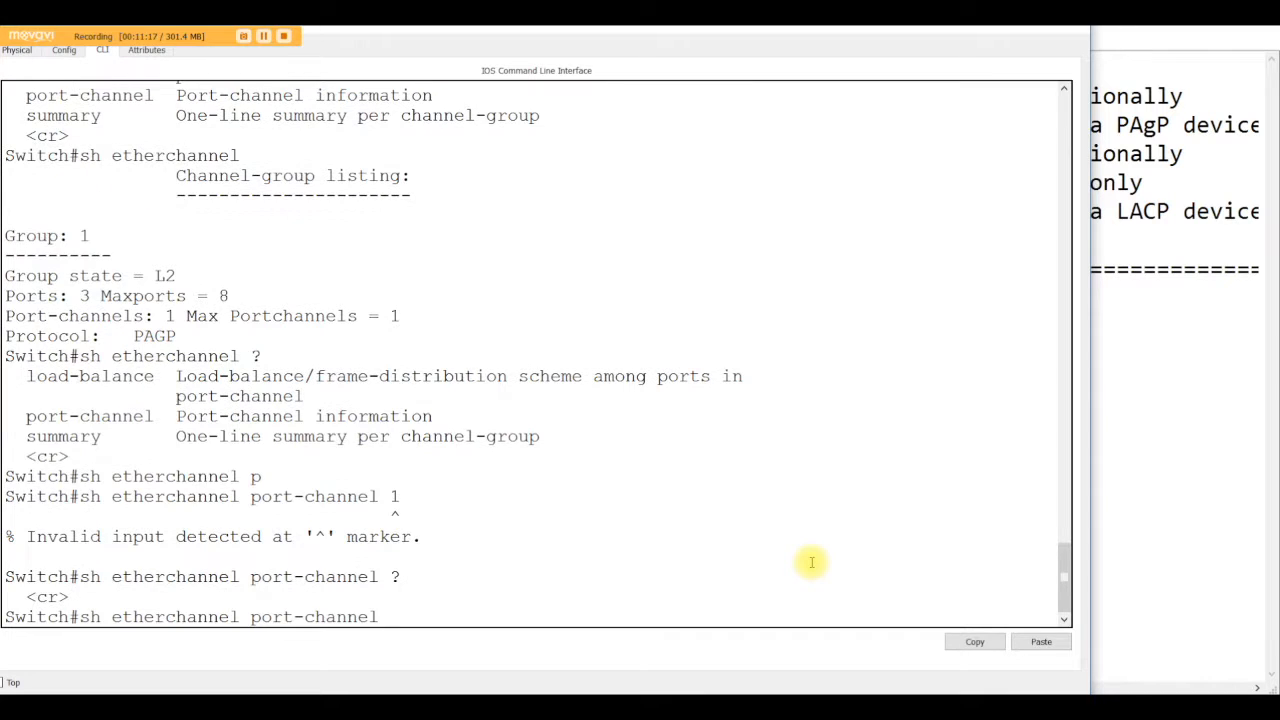
Step: Run show etherchannel port-channel on Switch2 and page through its full output
key("Return")
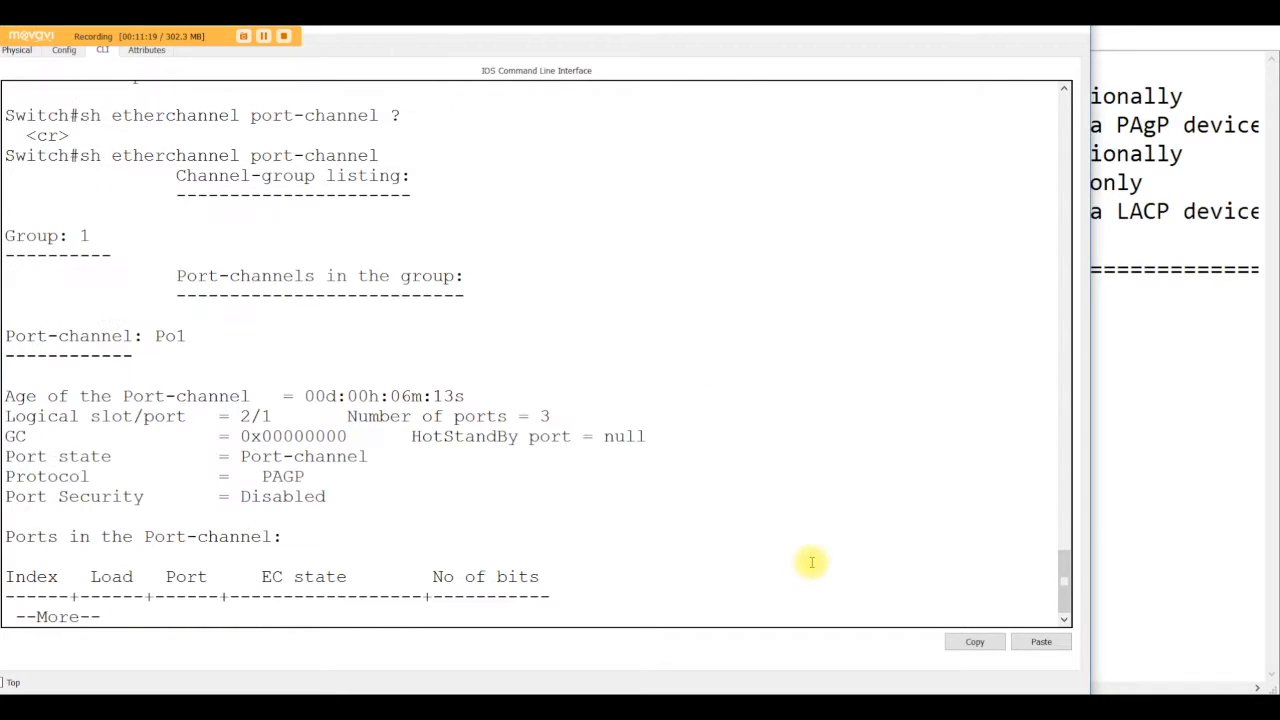
key("space")
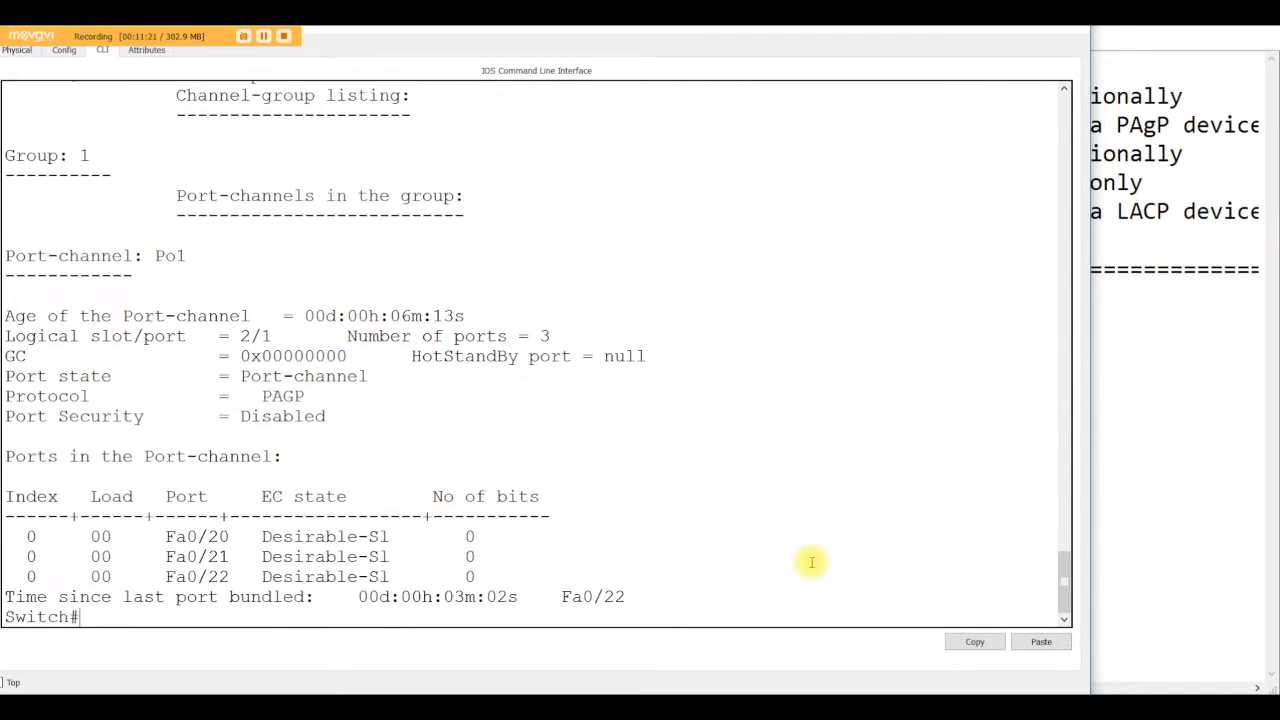
key("Return")
key("Return")
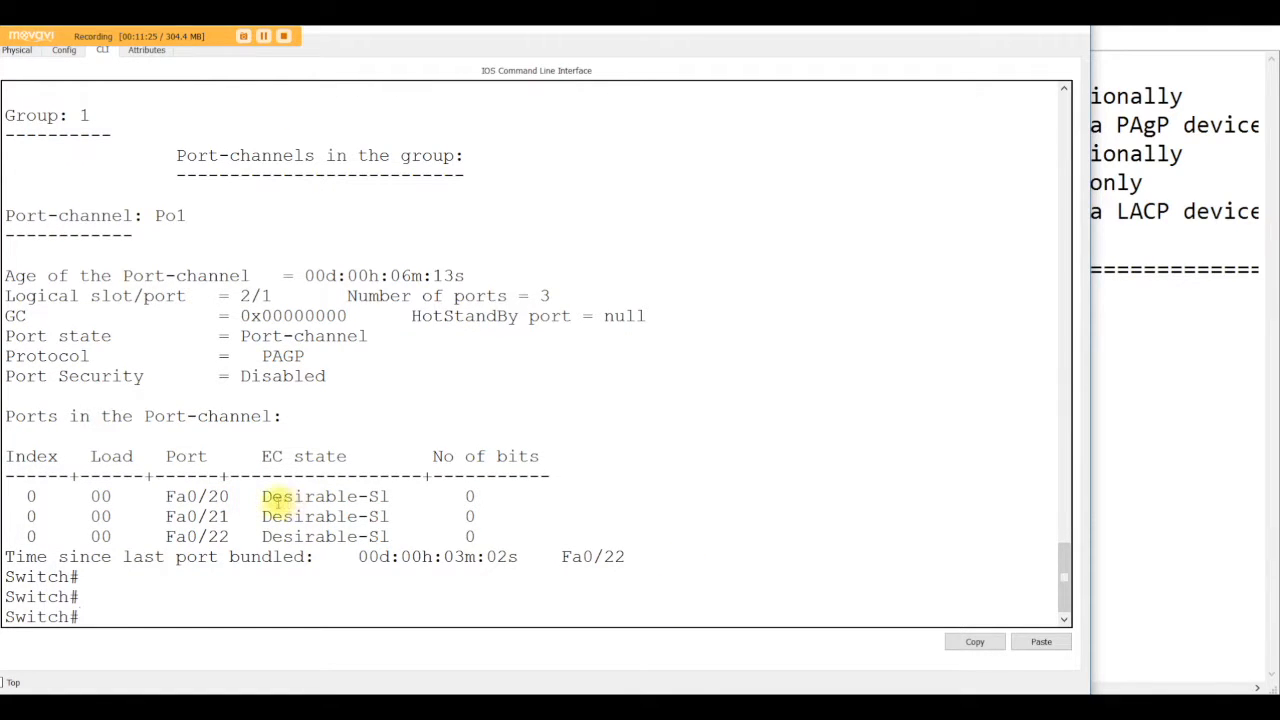
Step: Highlight the member ports Fa0/20-22 and their EC states in the port-channel output
left_click_drag(272, 497, 358, 497)
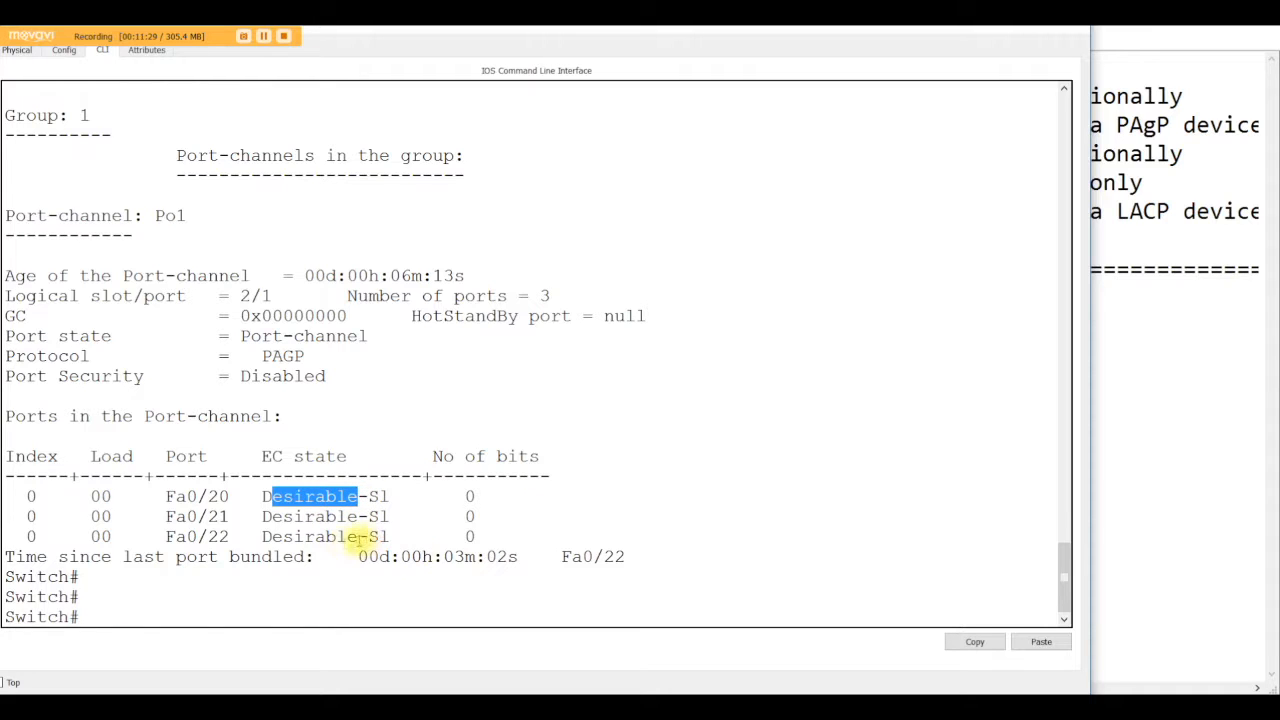
left_click(233, 537)
left_click_drag(226, 517, 168, 497)
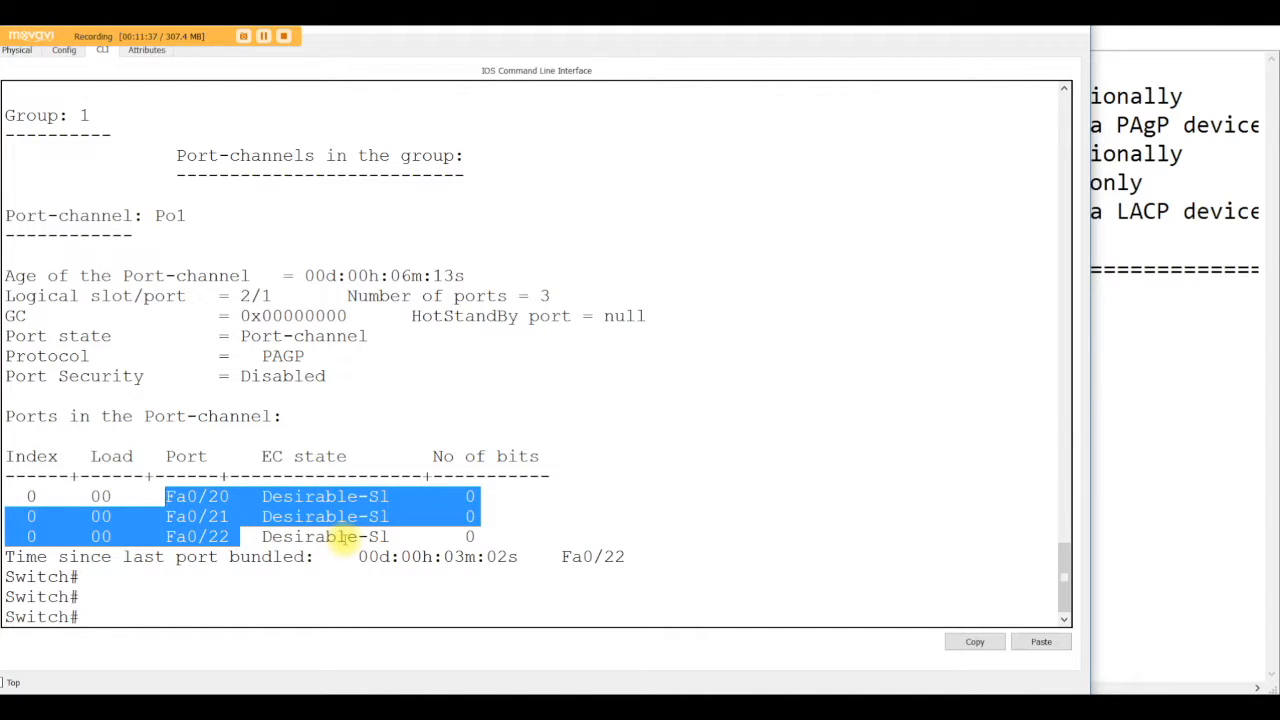
scroll(629, 477, "up", 4)
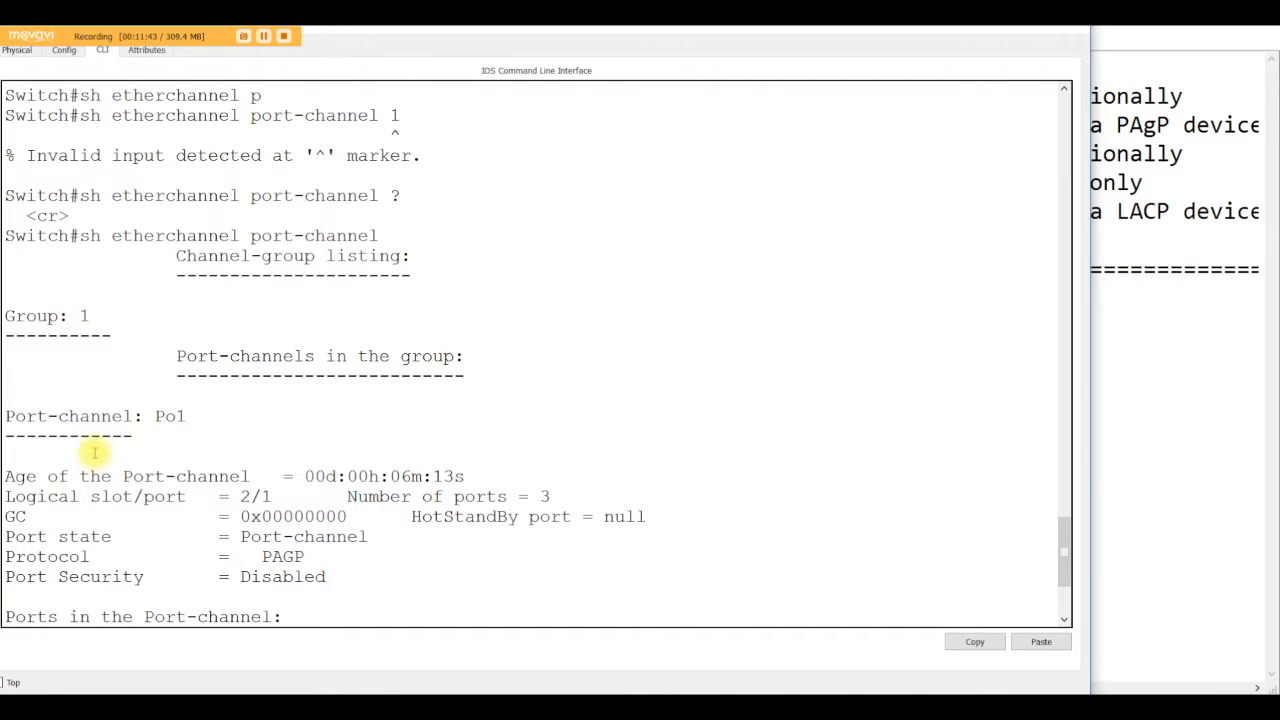
scroll(195, 432, "down", 2)
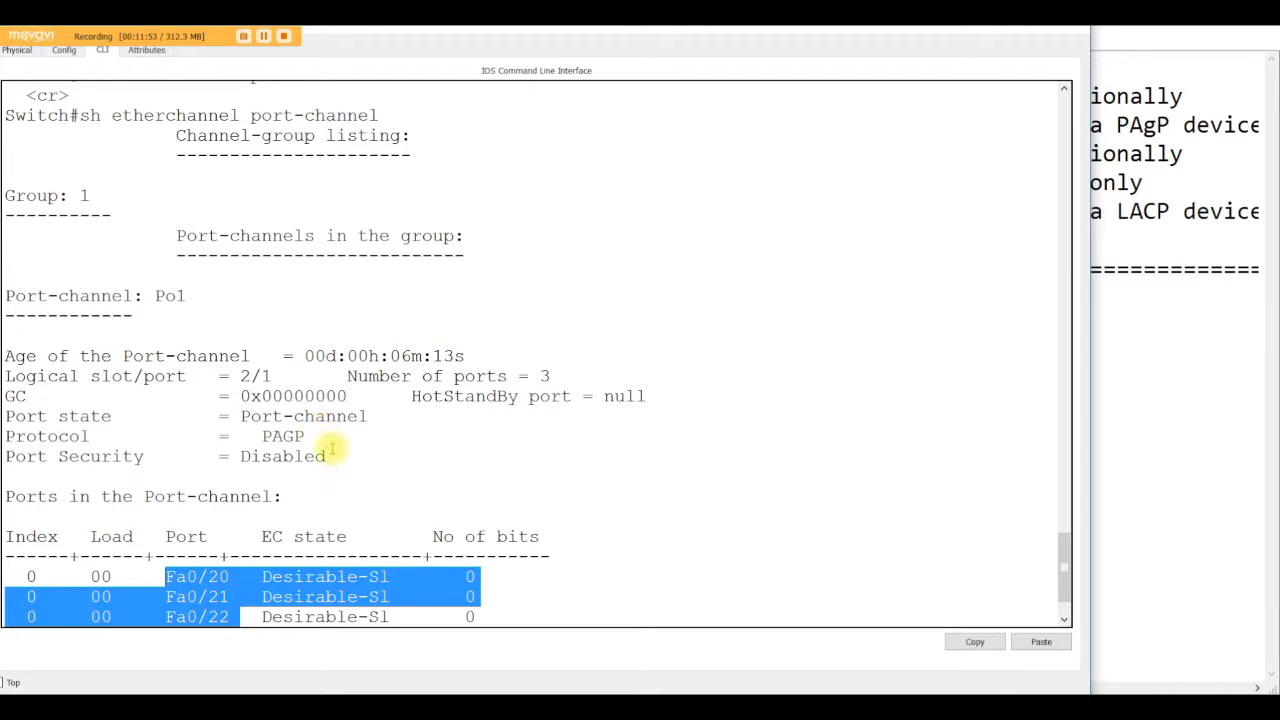
scroll(366, 457, "down", 1)
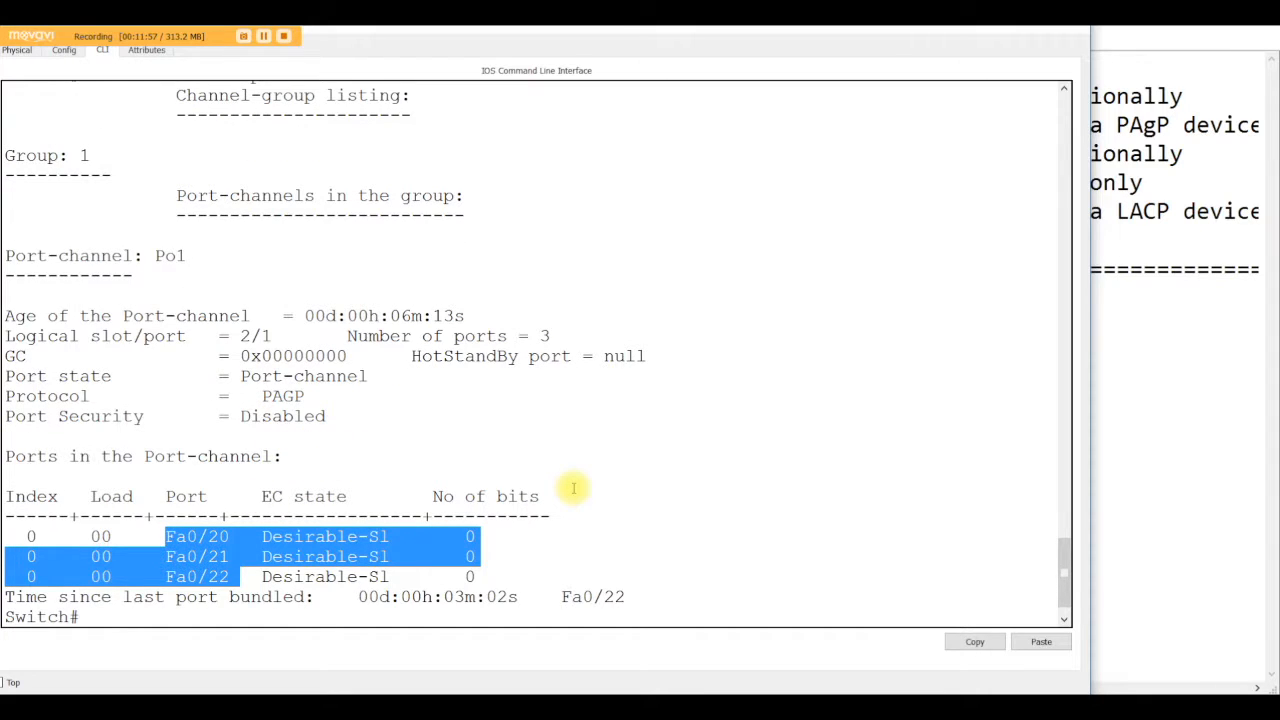
key("Return")
key("Return")
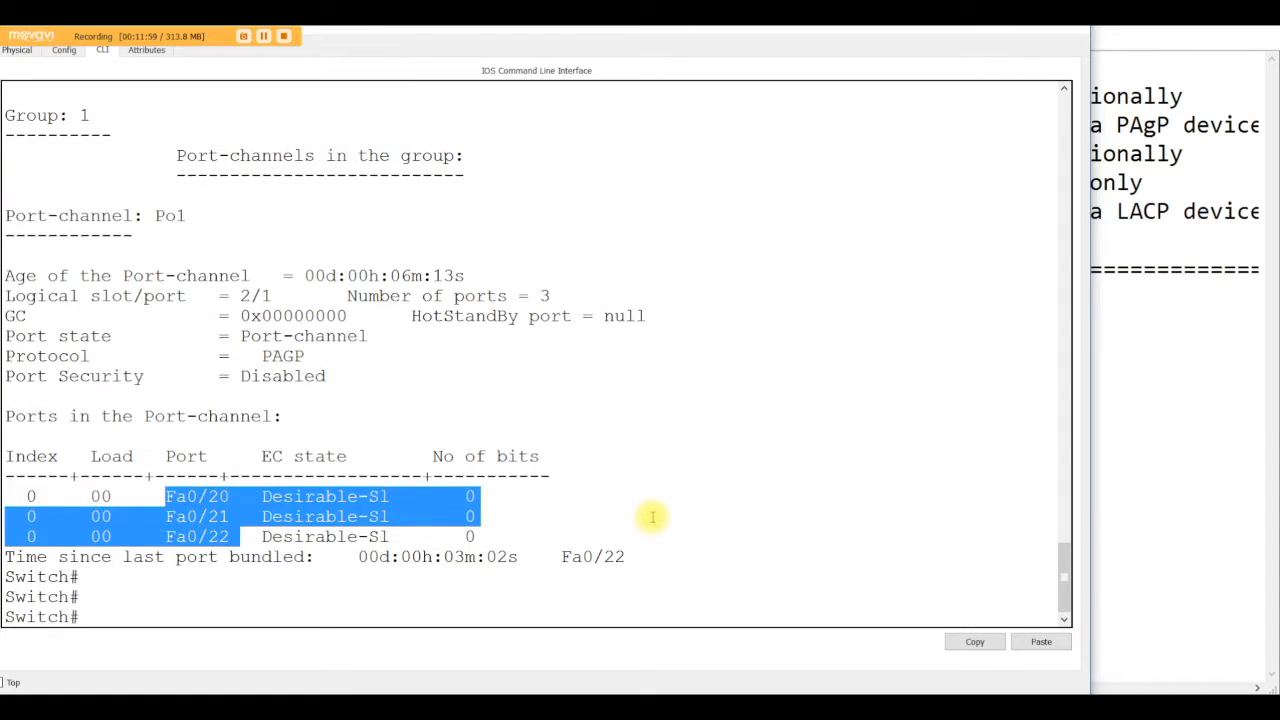
Step: Run show spanning-tree on Switch2 and highlight the Po1 interface entry
left_click(441, 588)
type("sh s")
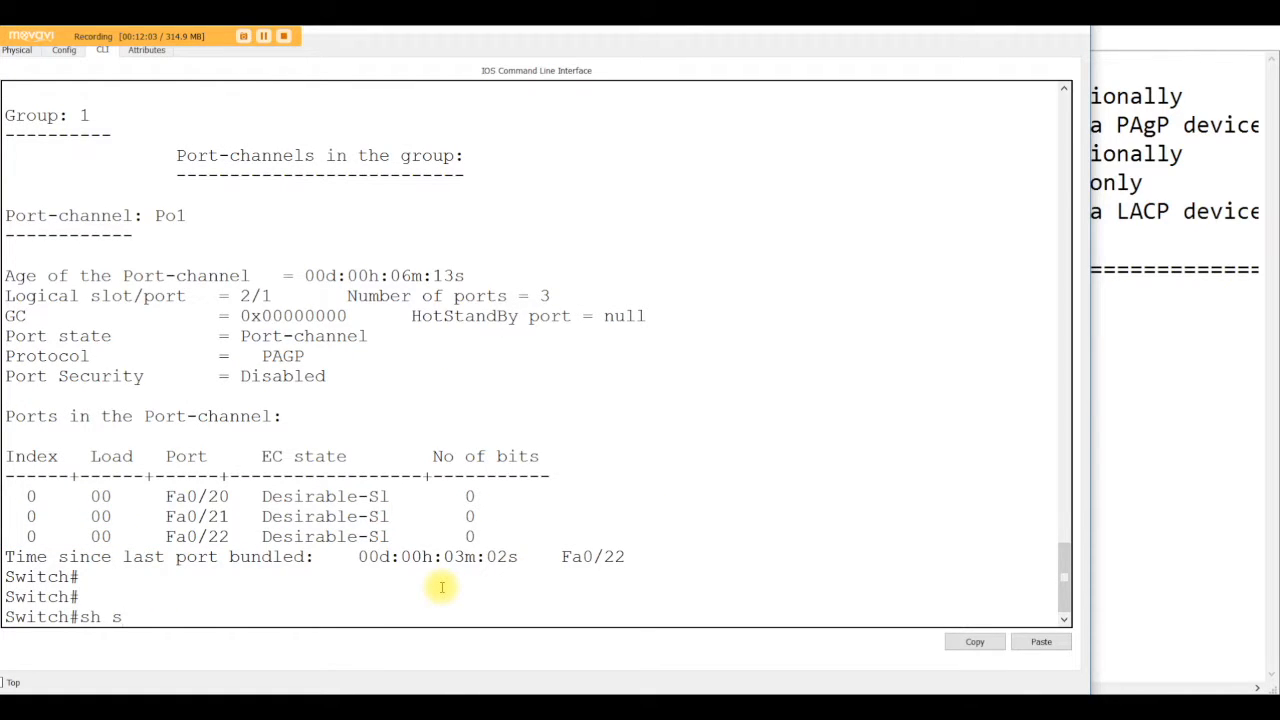
key("BackSpace")
type("sp")
key("Tab")
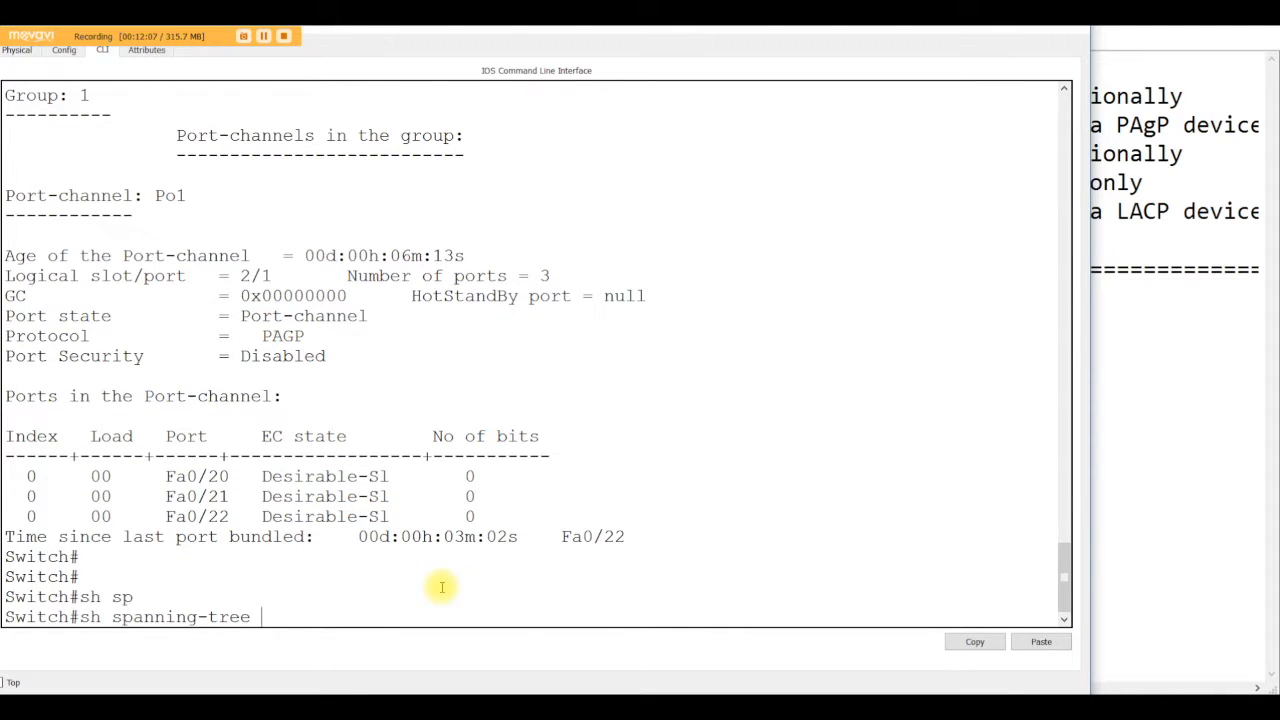
key("Return")
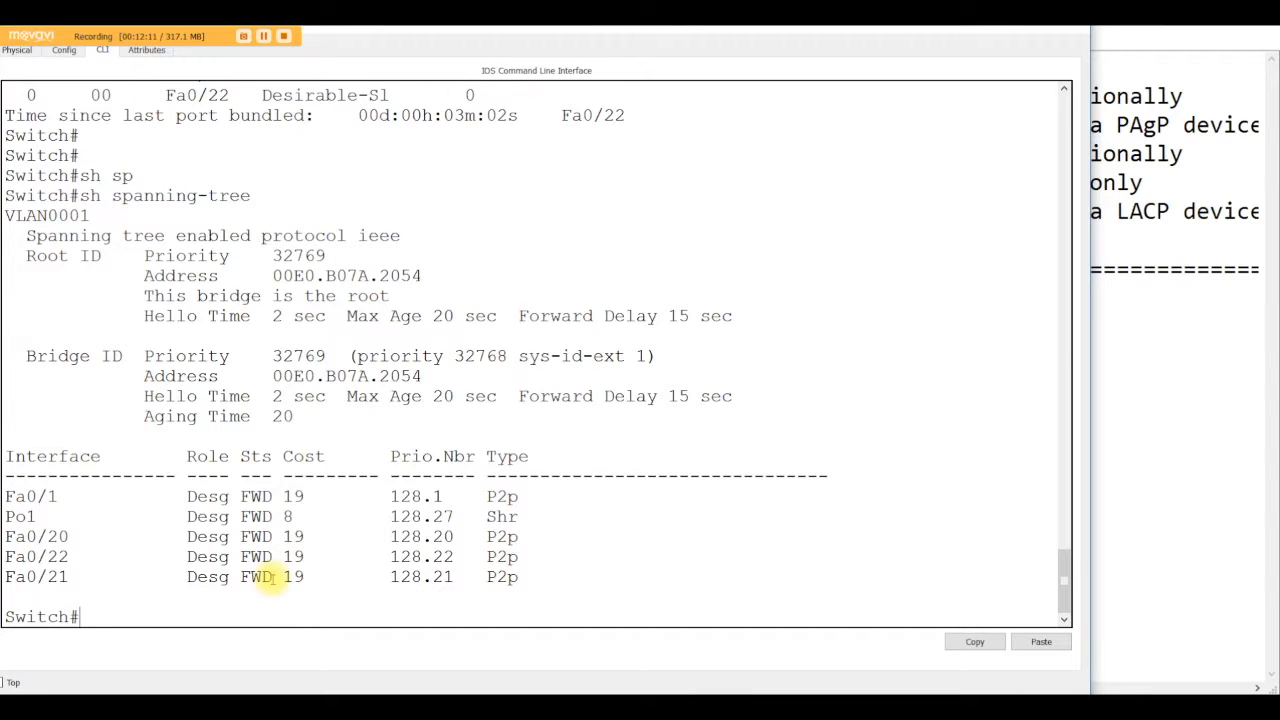
double_click(35, 516)
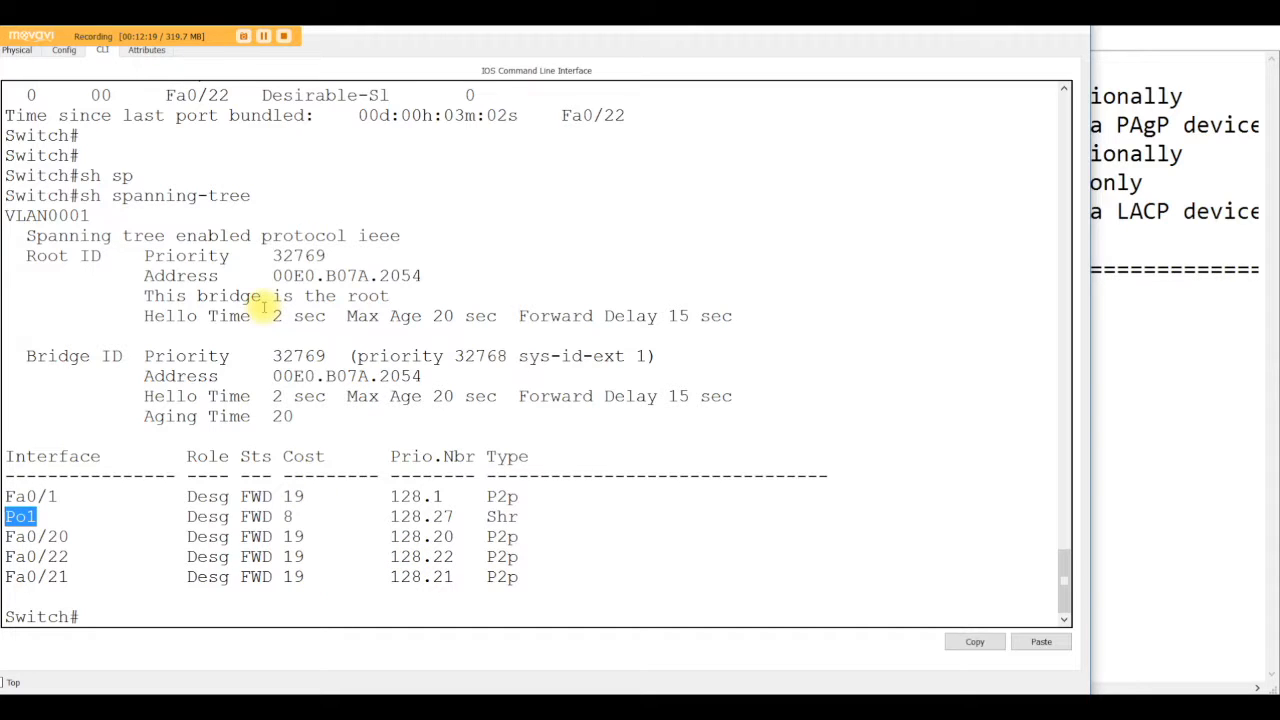
Step: Open Switch3's command line, run show spanning-tree, and highlight its Po1 interface entry
left_click(1005, 29)
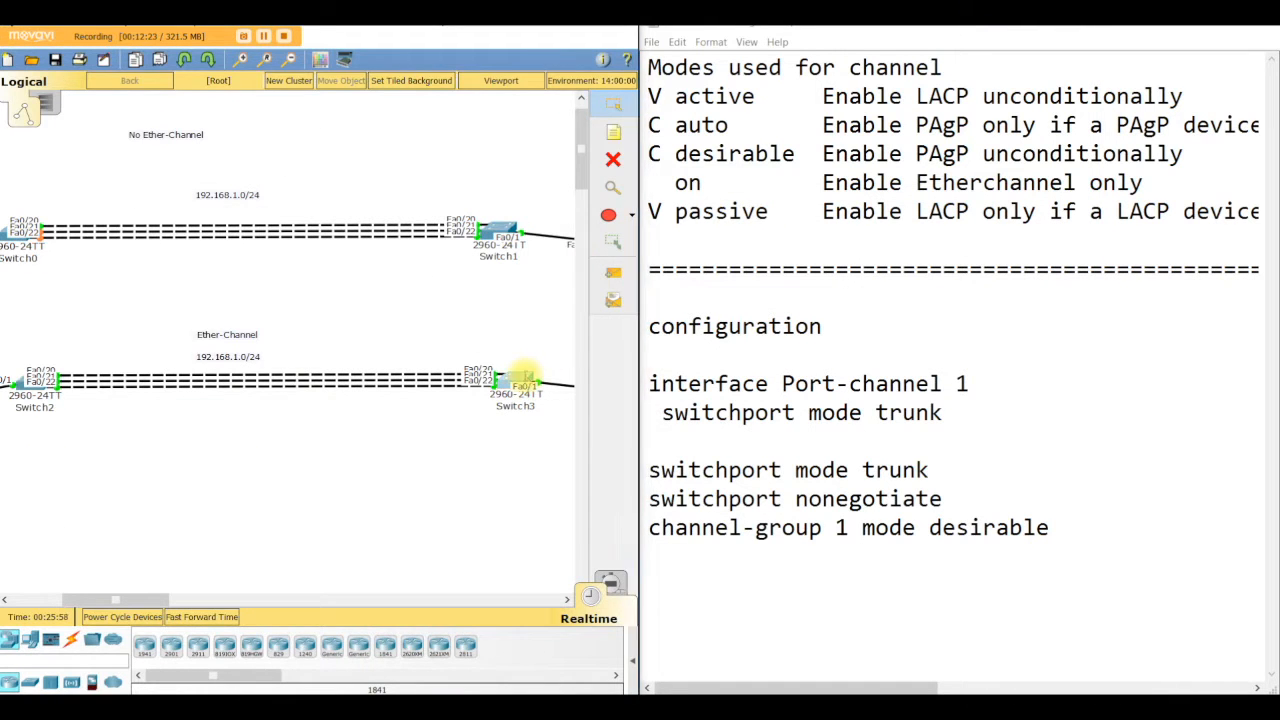
left_click(522, 379)
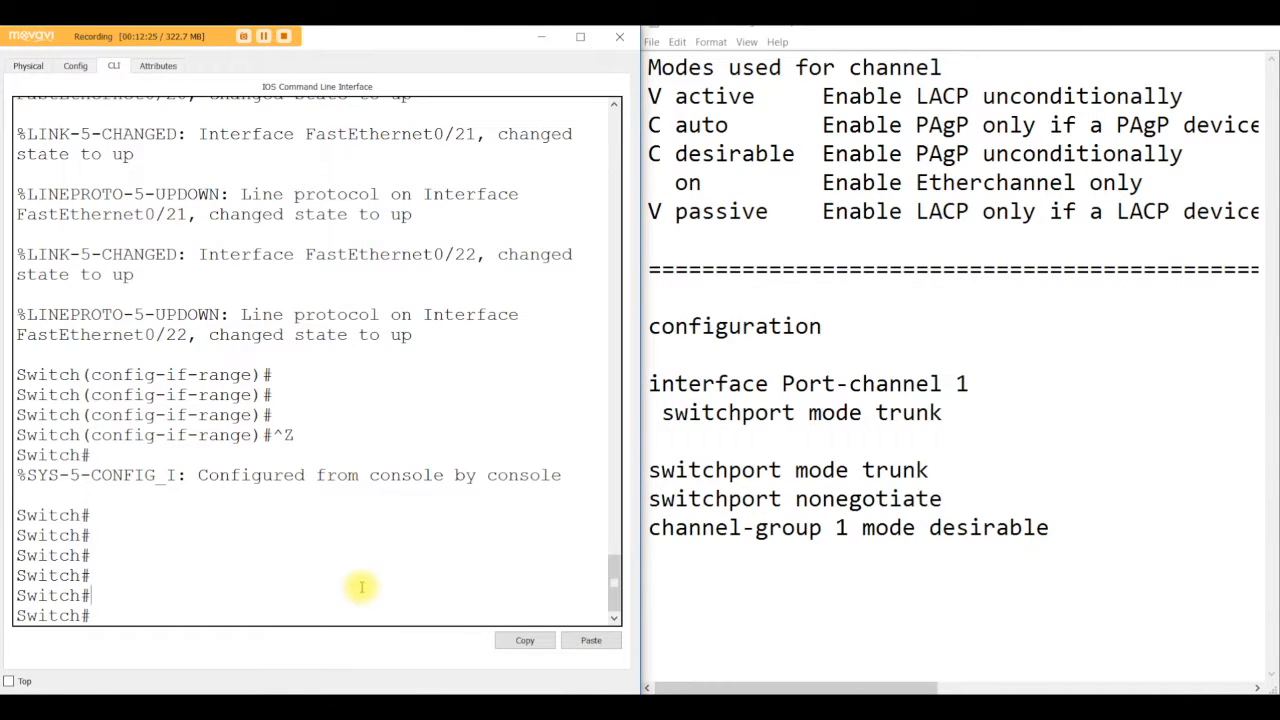
type("sh sp")
key("Tab")
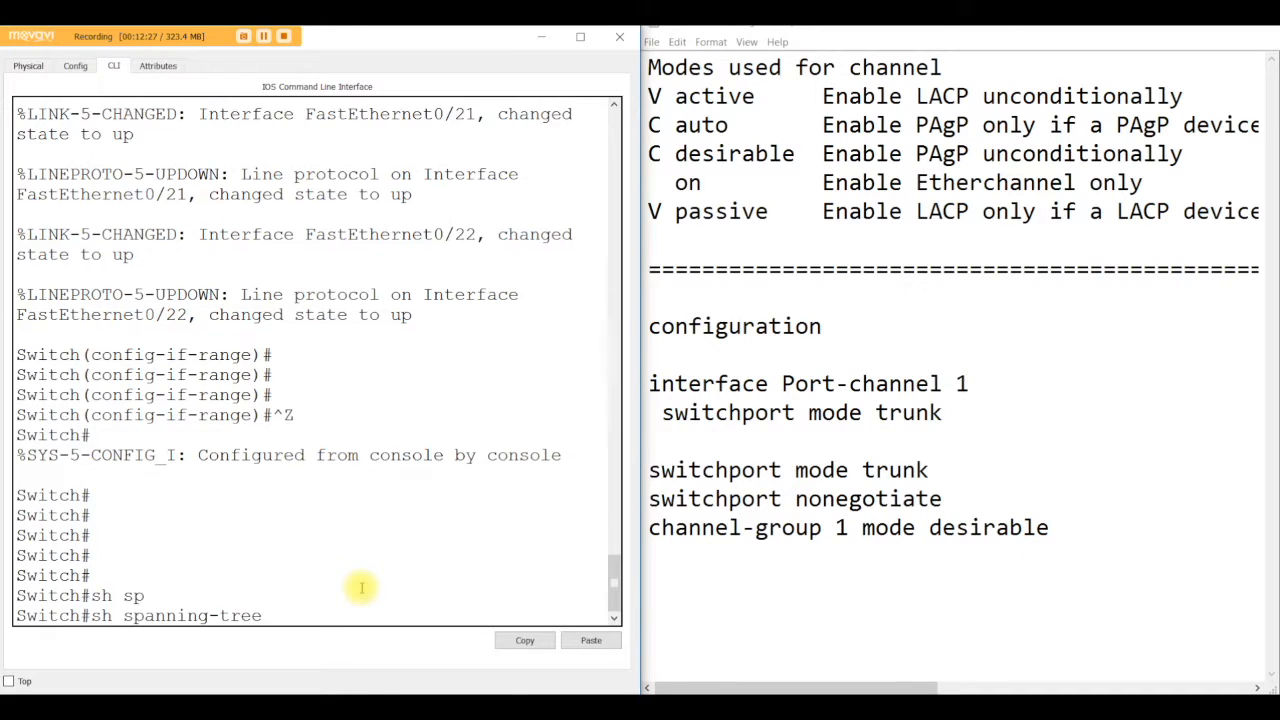
key("Return")
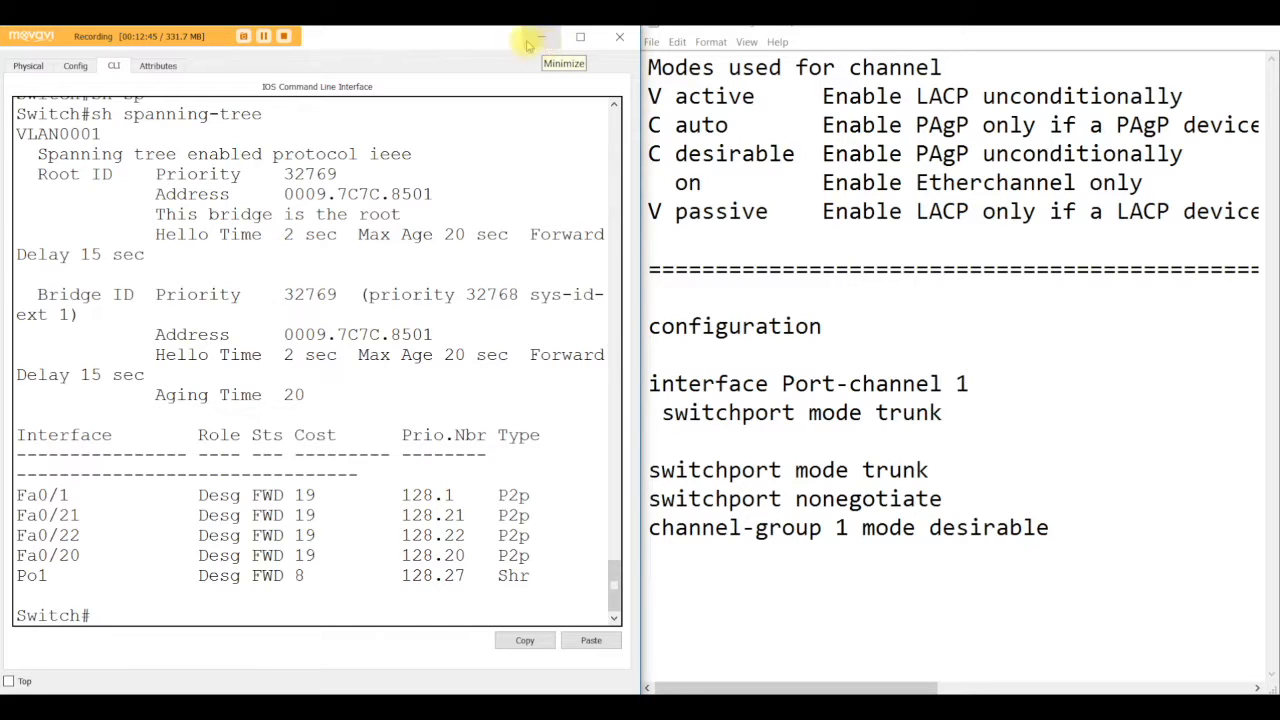
left_click_drag(50, 575, 20, 580)
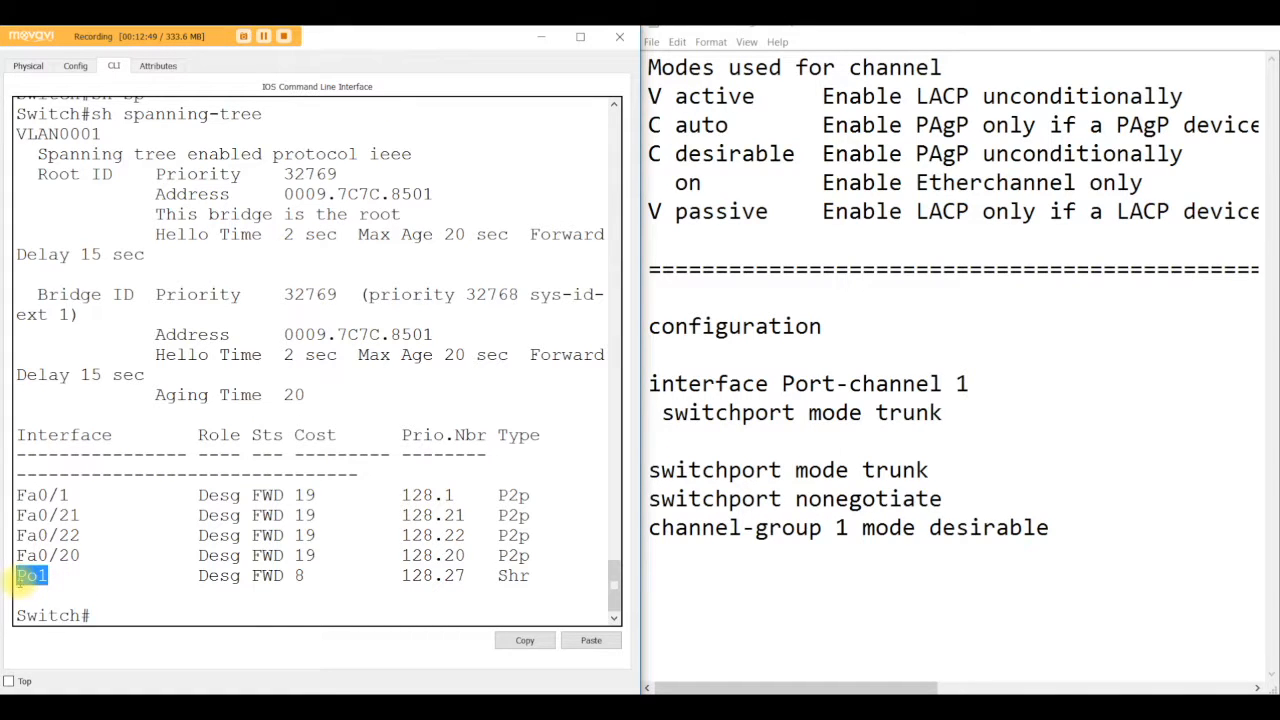
left_click(541, 38)
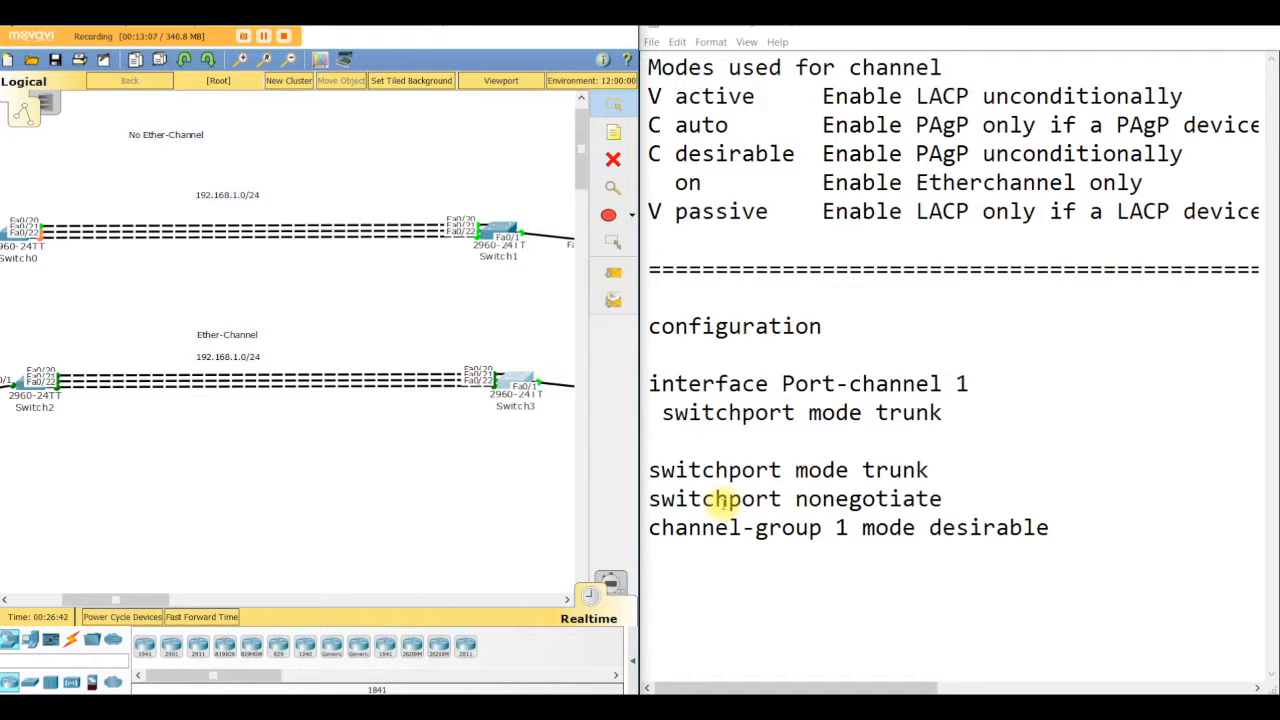
Step: Highlight the list of EtherChannel channel modes in the notes document
left_click(486, 414)
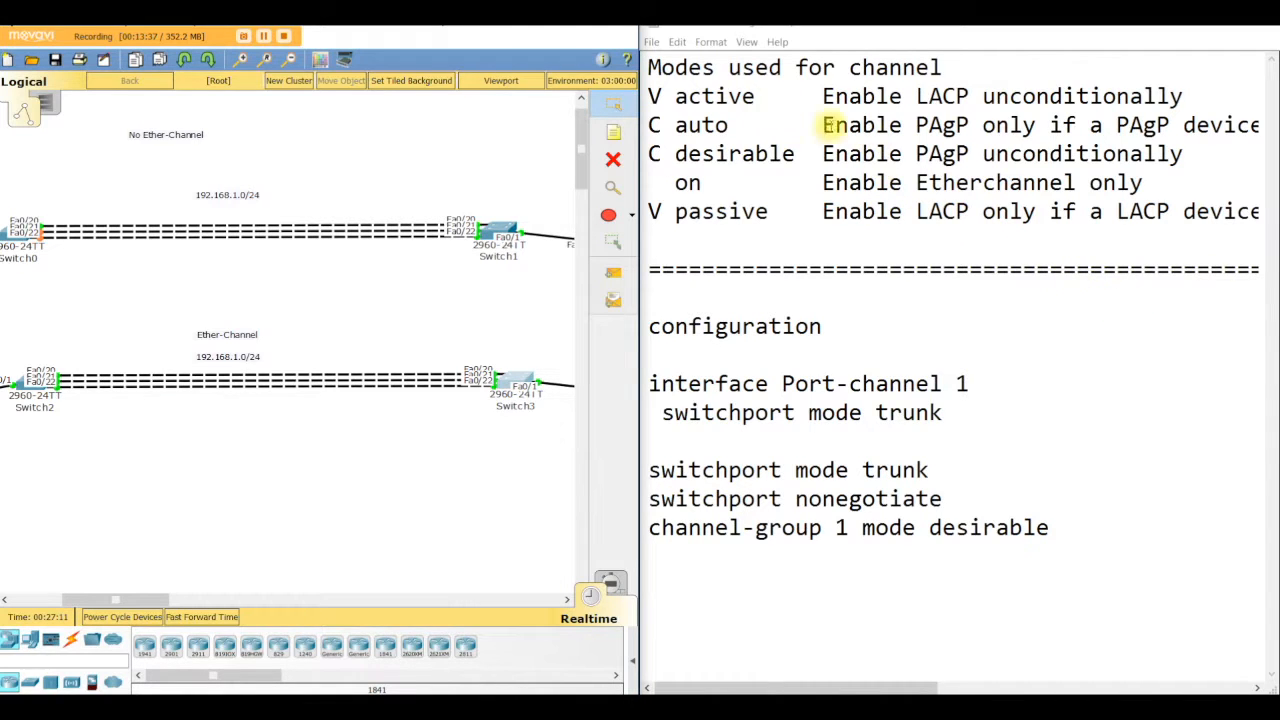
left_click_drag(650, 66, 950, 228)
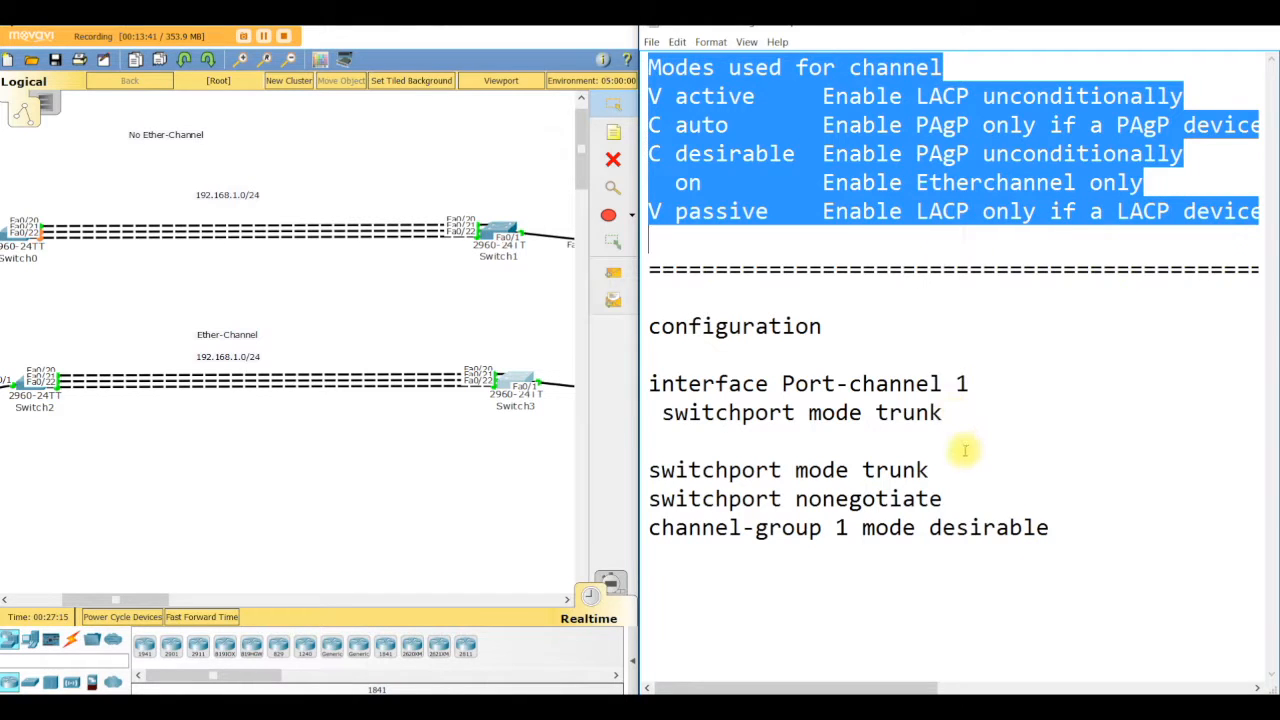